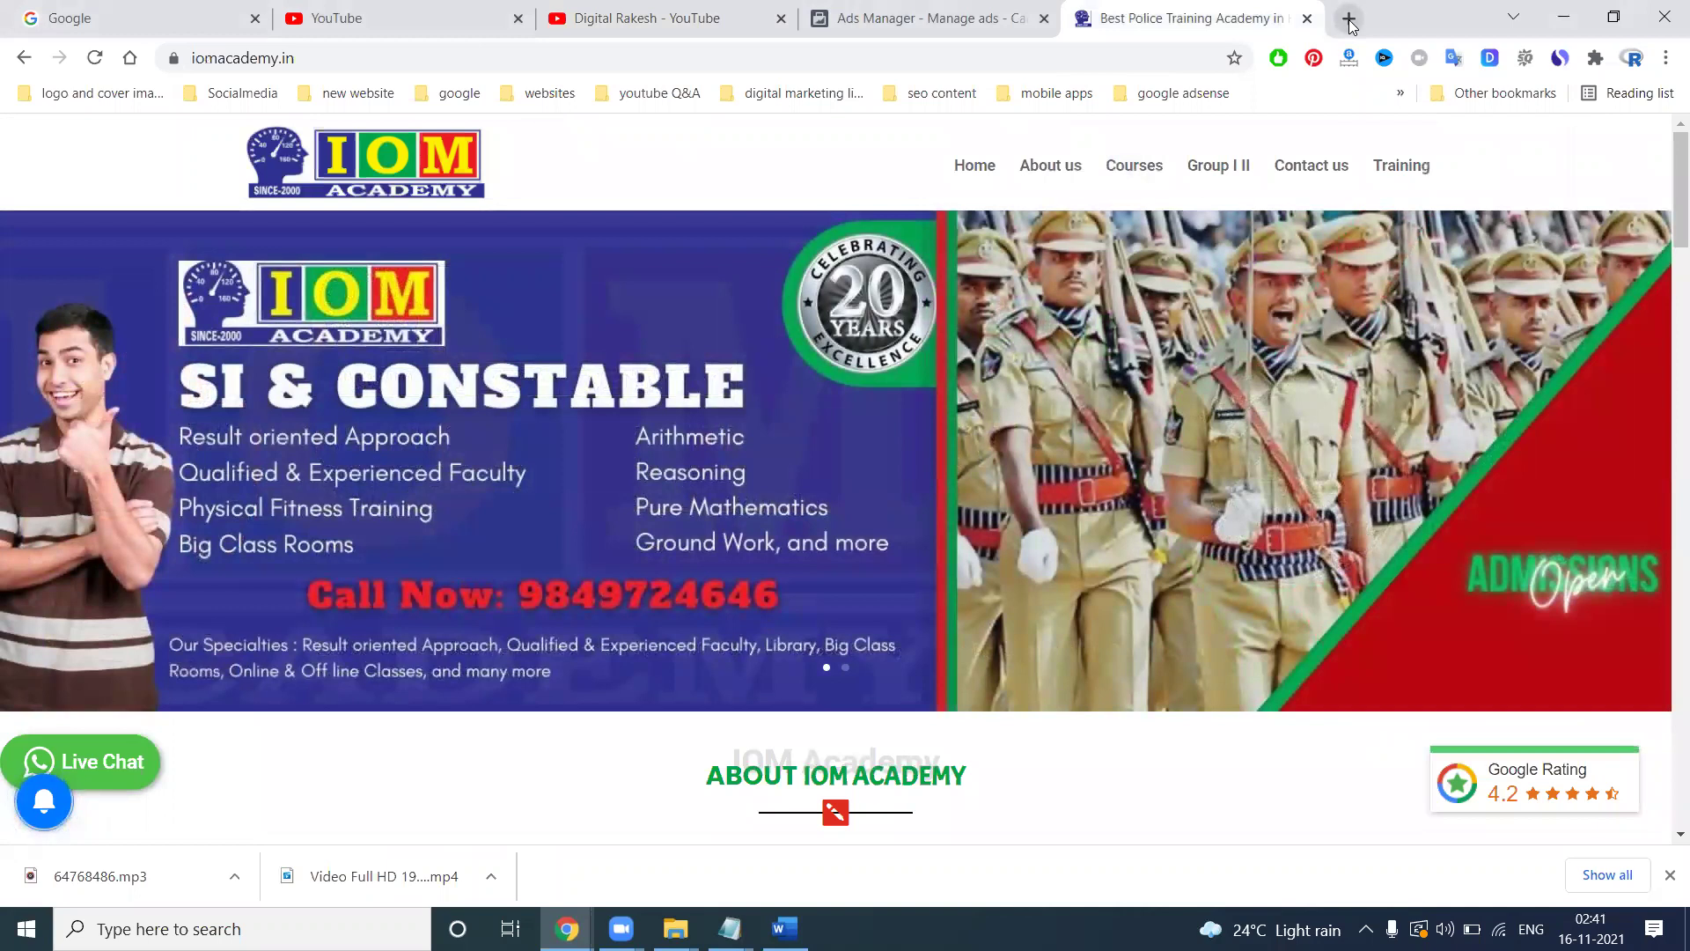
Open Facebook in a new browser tab and examine how sponsored posts and side ads appear around the news feed.
{"action": "left_click", "coordinate": [1349, 21]}
{"action": "type", "text": "fa"}
{"action": "key", "text": "Return"}
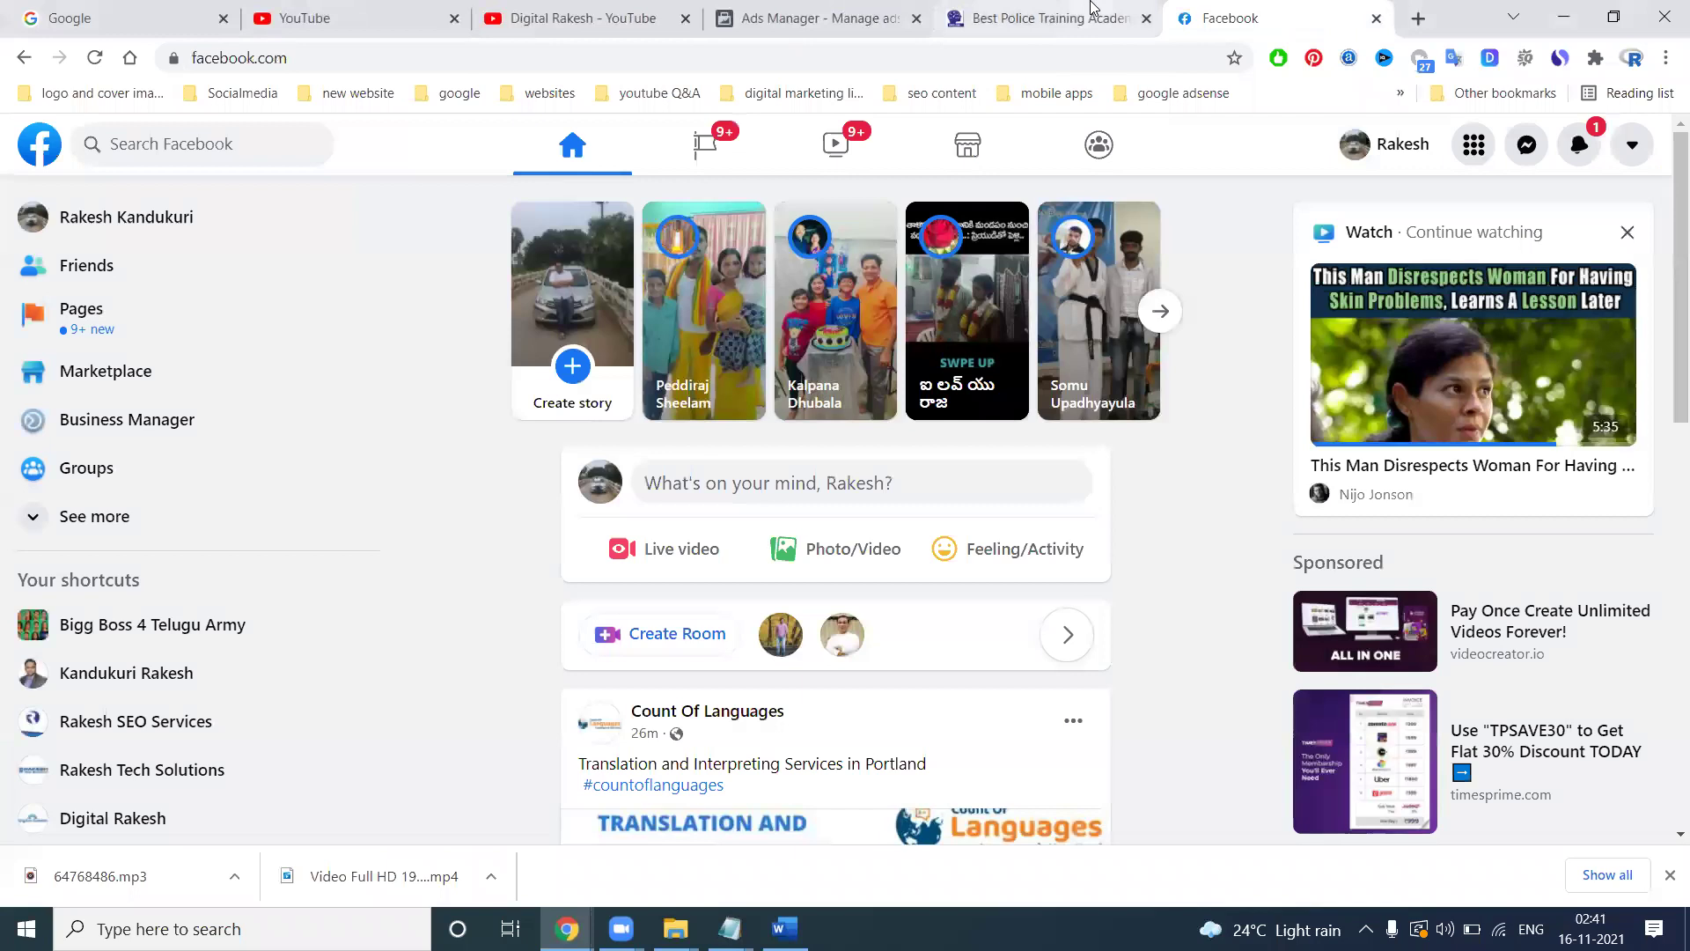
{"action": "left_click", "coordinate": [1039, 18]}
{"action": "left_click", "coordinate": [1259, 18]}
{"action": "scroll", "coordinate": [994, 513], "scroll_direction": "down", "scroll_amount": 4}
{"action": "scroll", "coordinate": [995, 513], "scroll_direction": "down", "scroll_amount": 10}
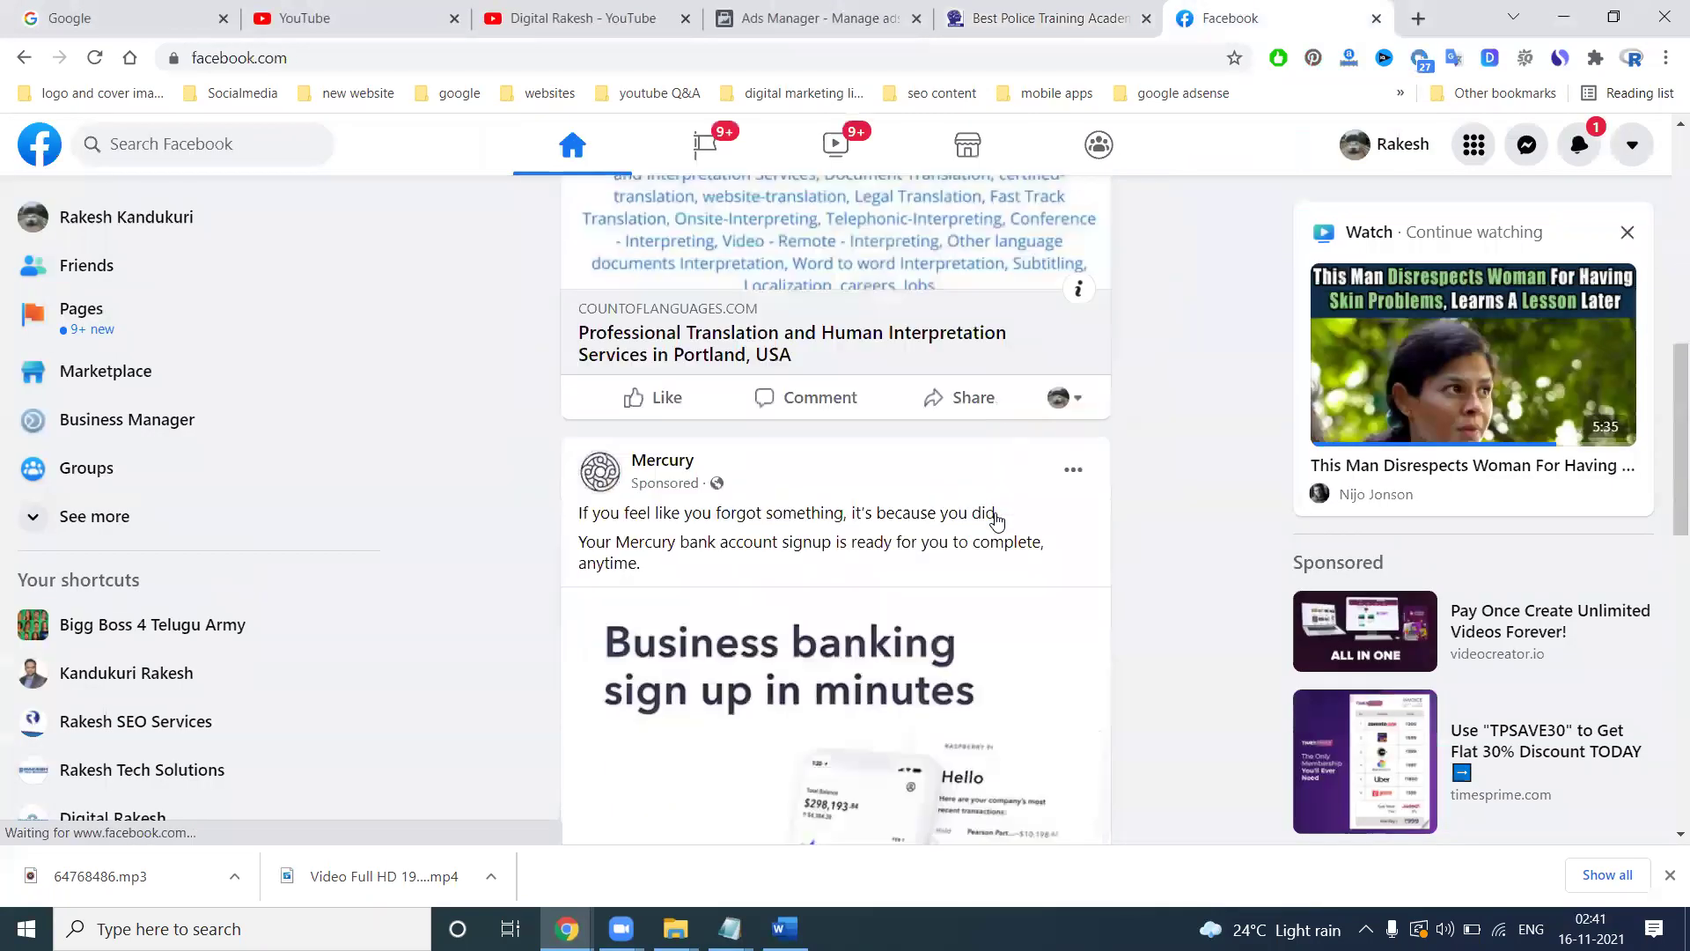
{"action": "scroll", "coordinate": [963, 513], "scroll_direction": "up", "scroll_amount": 2}
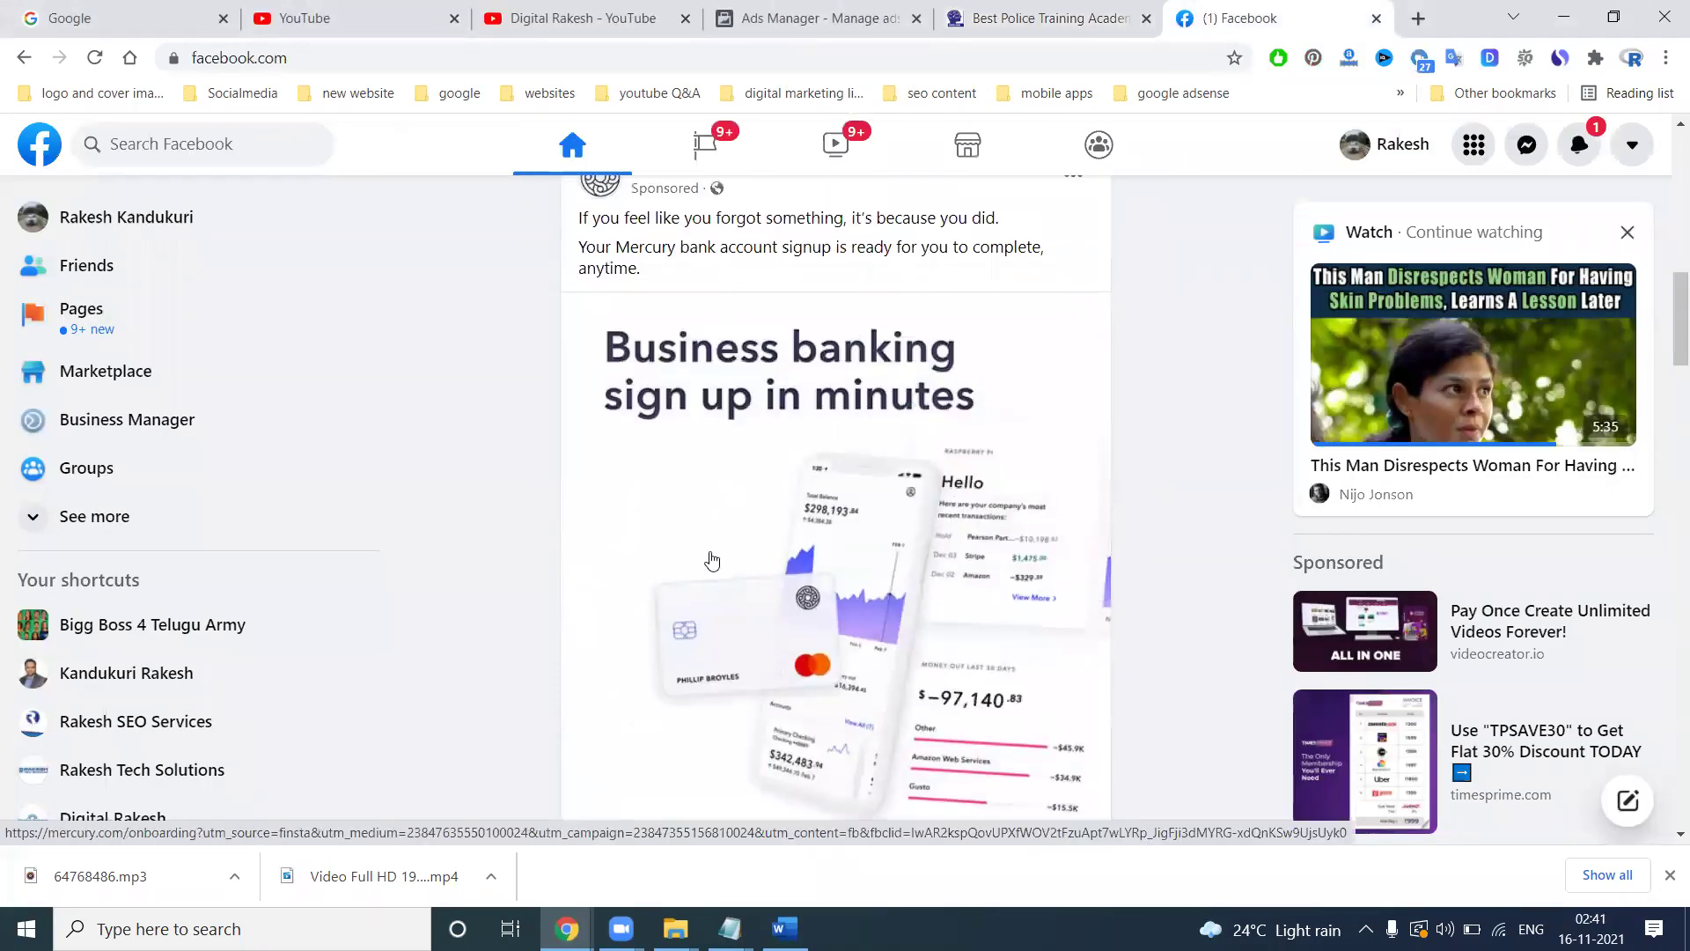
{"action": "scroll", "coordinate": [704, 555], "scroll_direction": "up", "scroll_amount": 1}
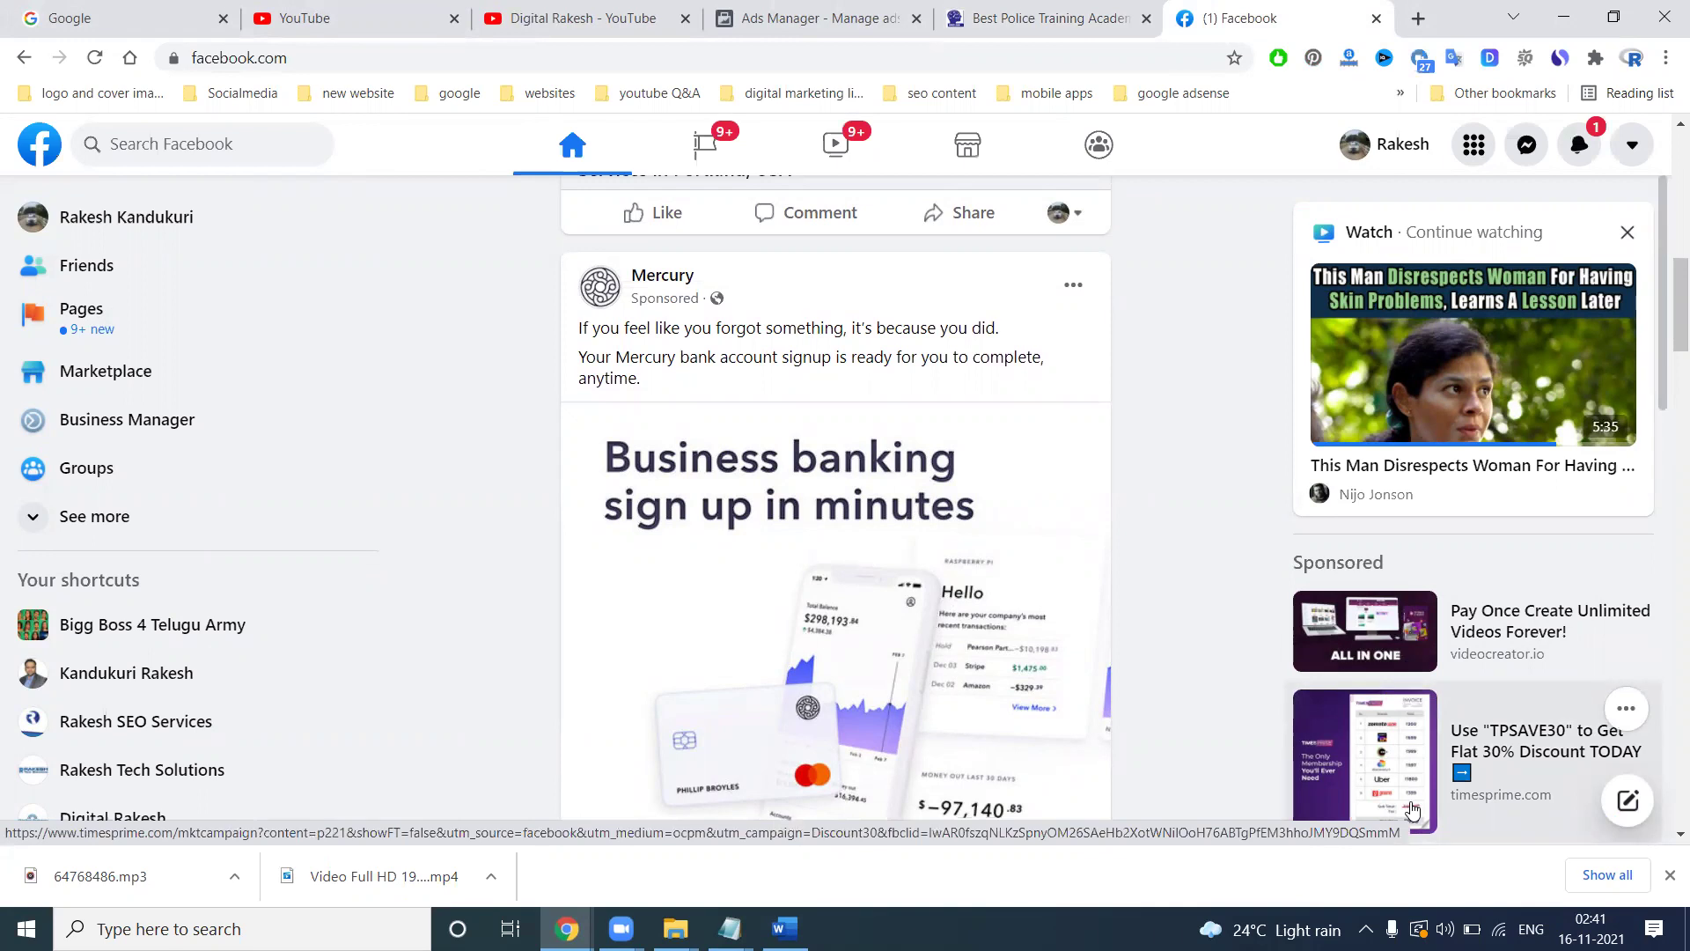
{"action": "scroll", "coordinate": [1044, 564], "scroll_direction": "down", "scroll_amount": 5}
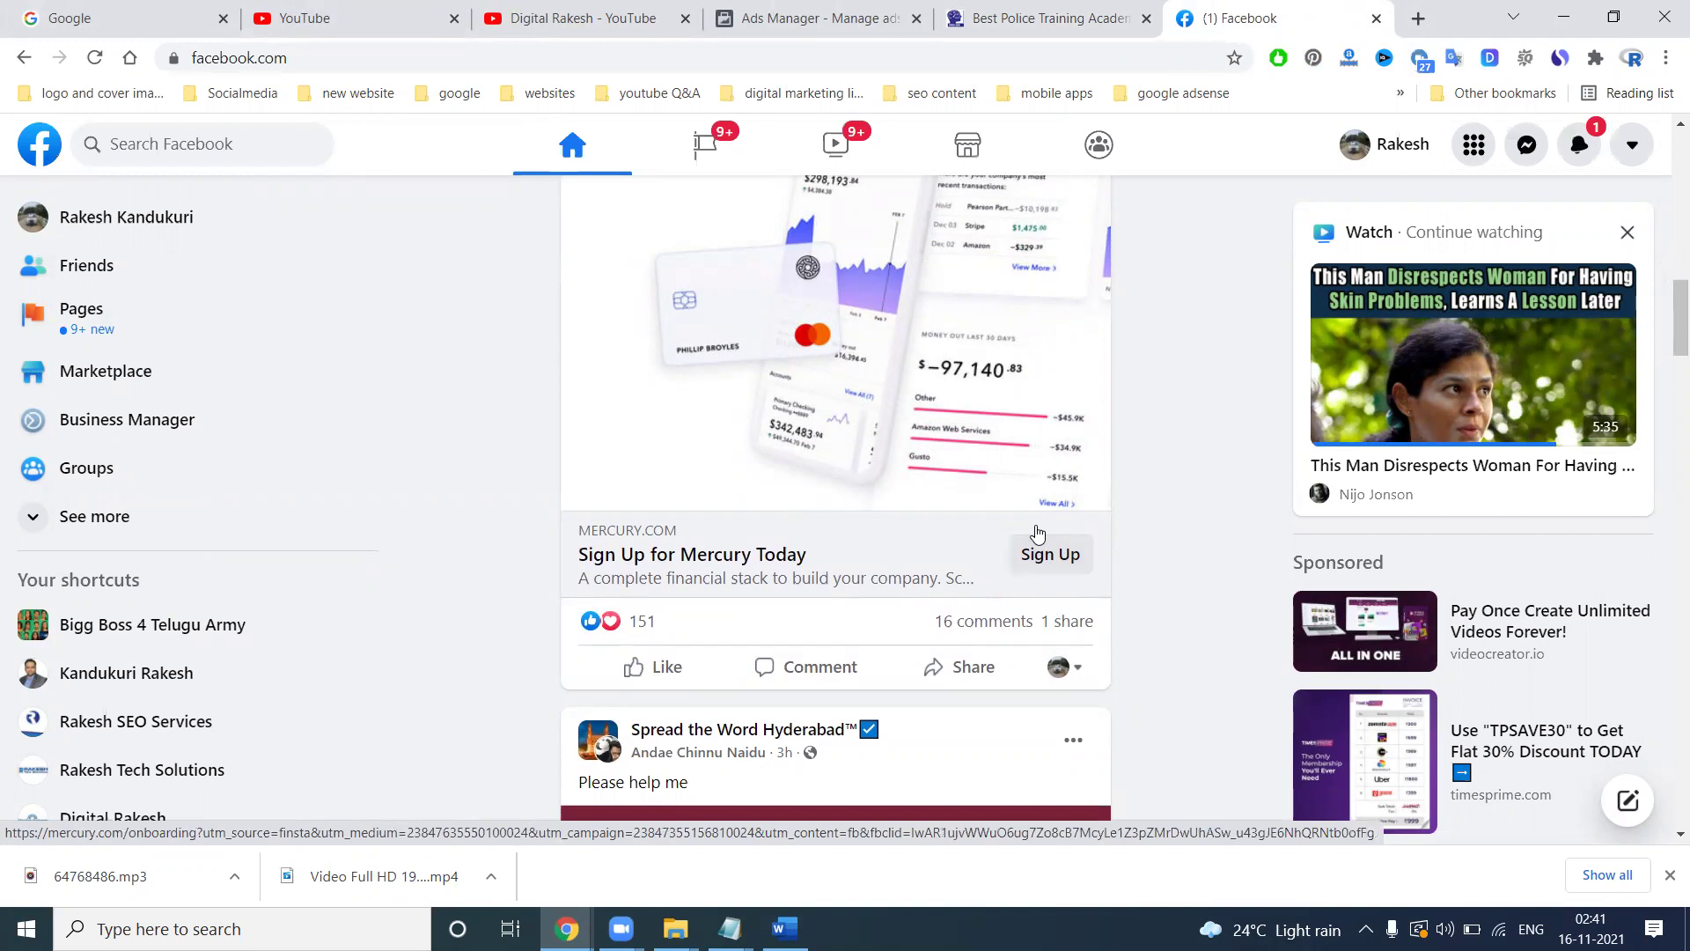
Switch to Ads Manager and create a new campaign with the Brand Awareness objective, leaving the optional names blank.
{"action": "left_click", "coordinate": [848, 11]}
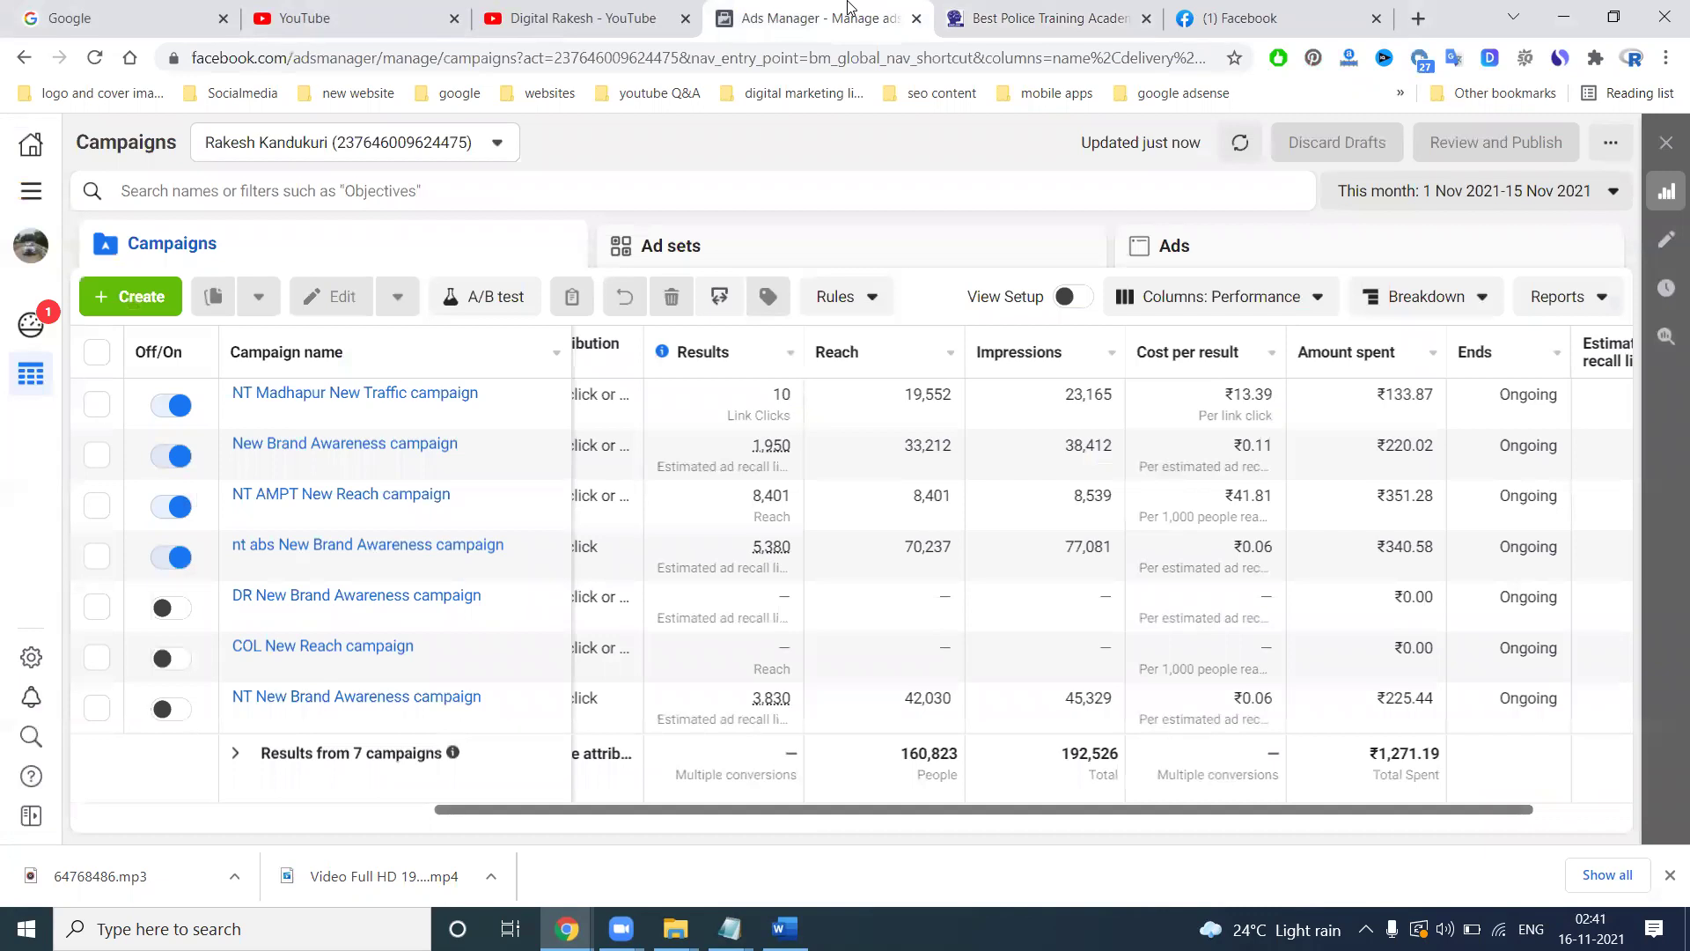
{"action": "left_click", "coordinate": [147, 302]}
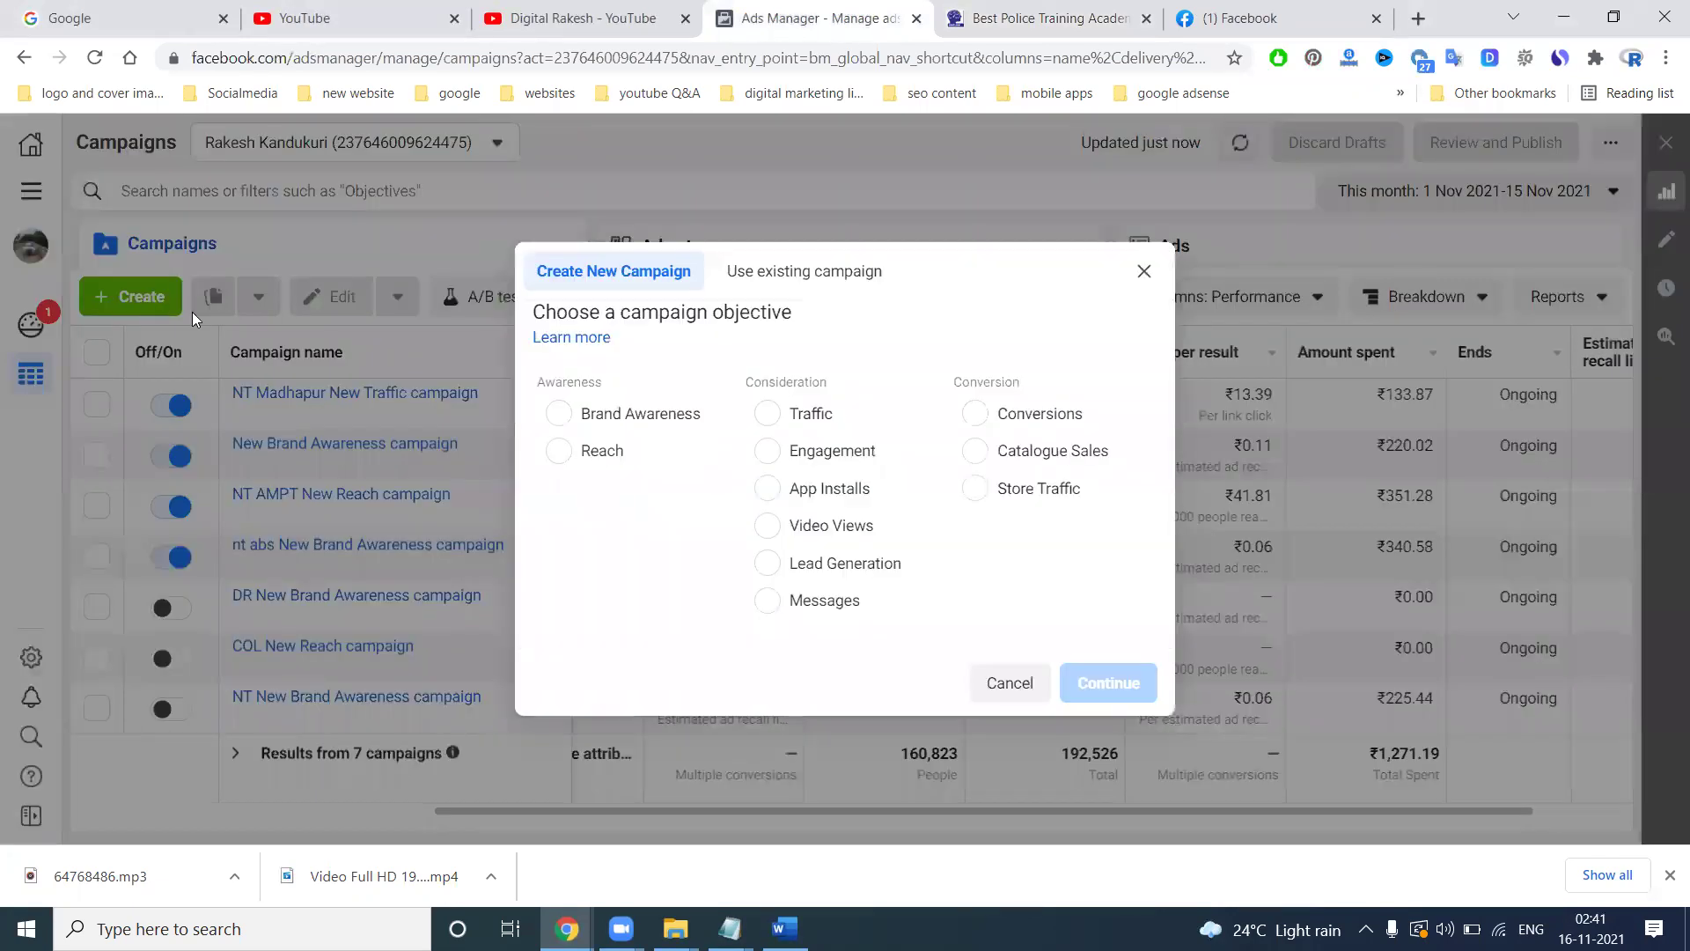
{"action": "left_click", "coordinate": [624, 422]}
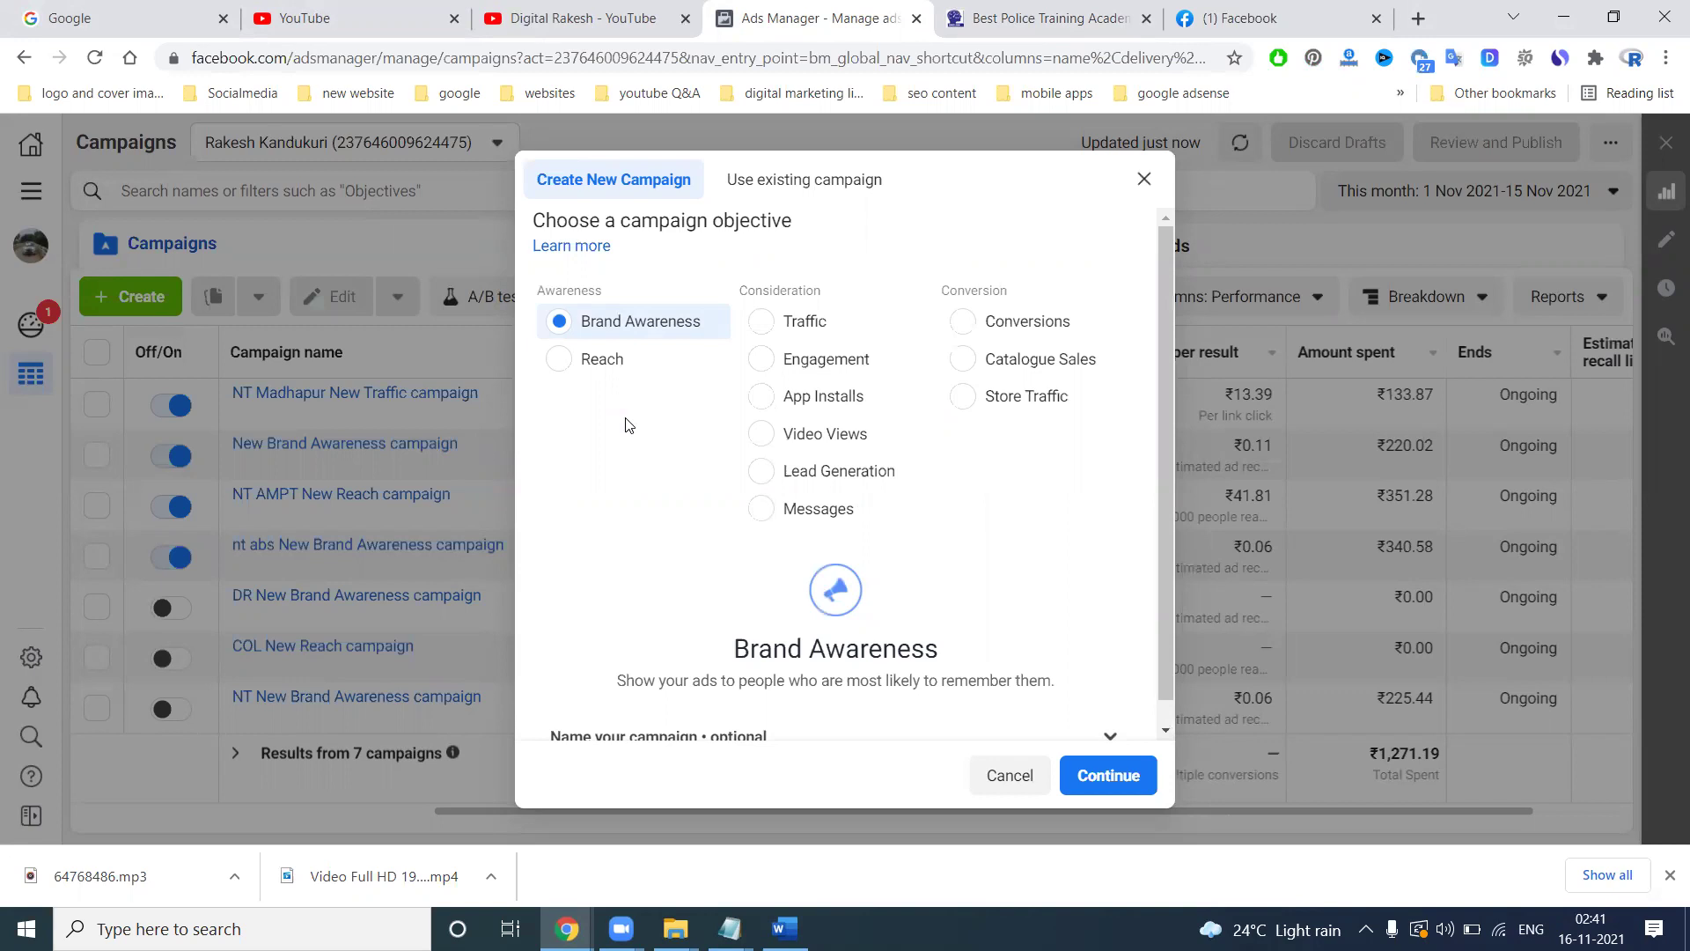
{"action": "scroll", "coordinate": [846, 483], "scroll_direction": "down", "scroll_amount": 1}
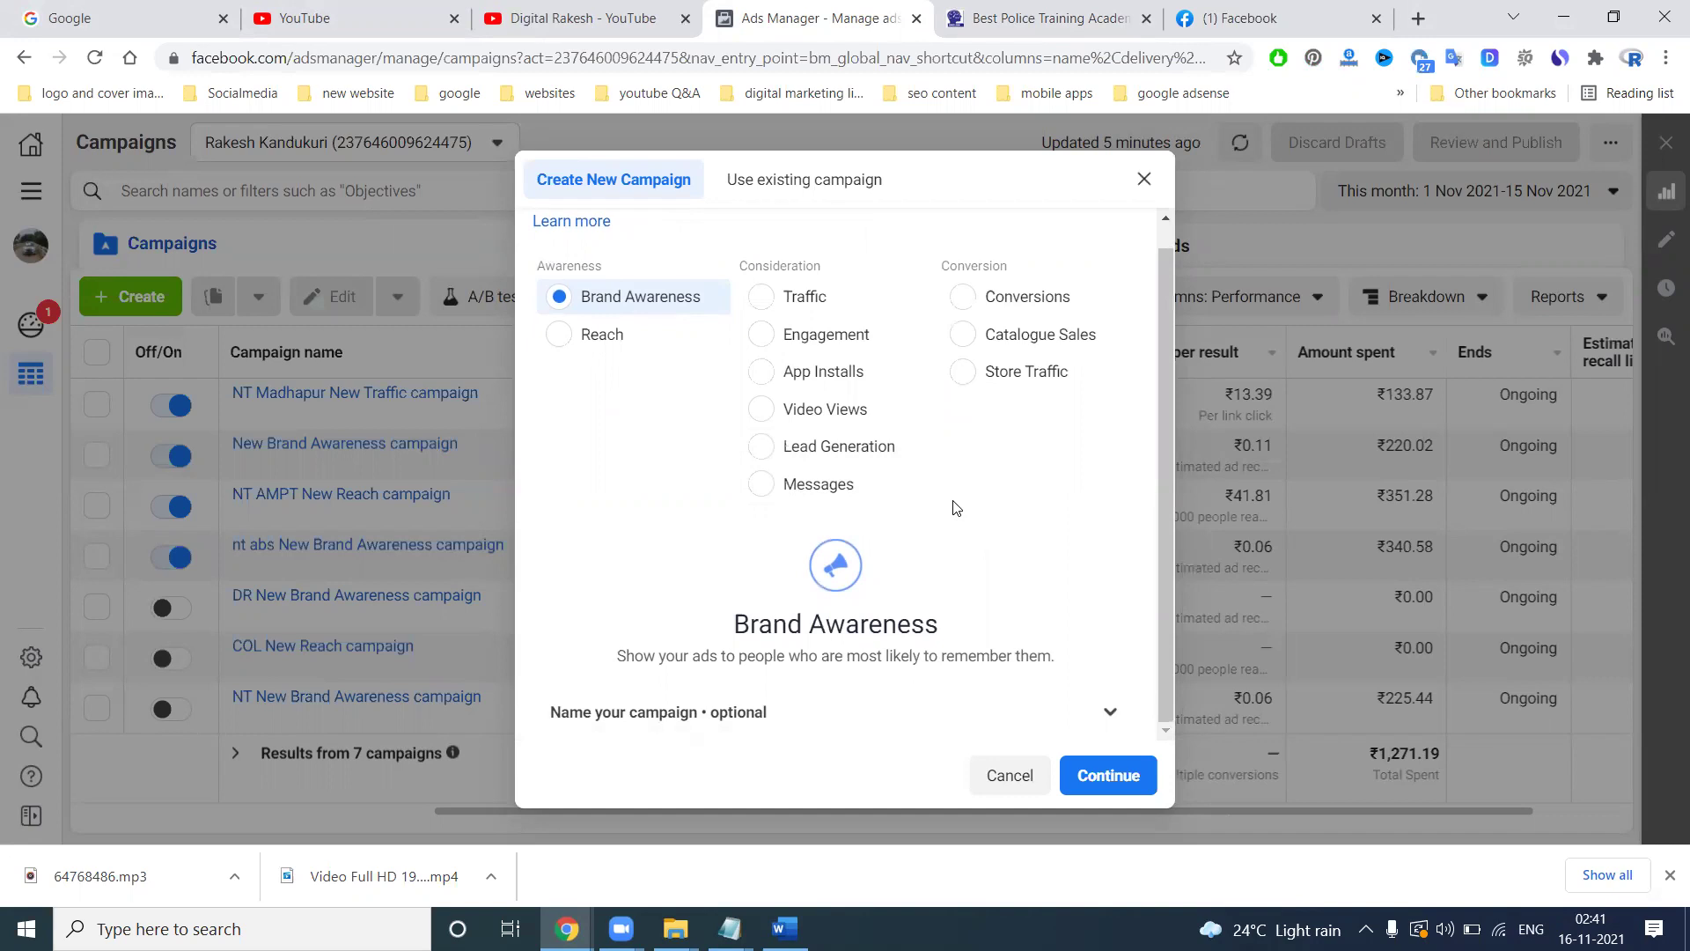
{"action": "left_click", "coordinate": [1061, 711]}
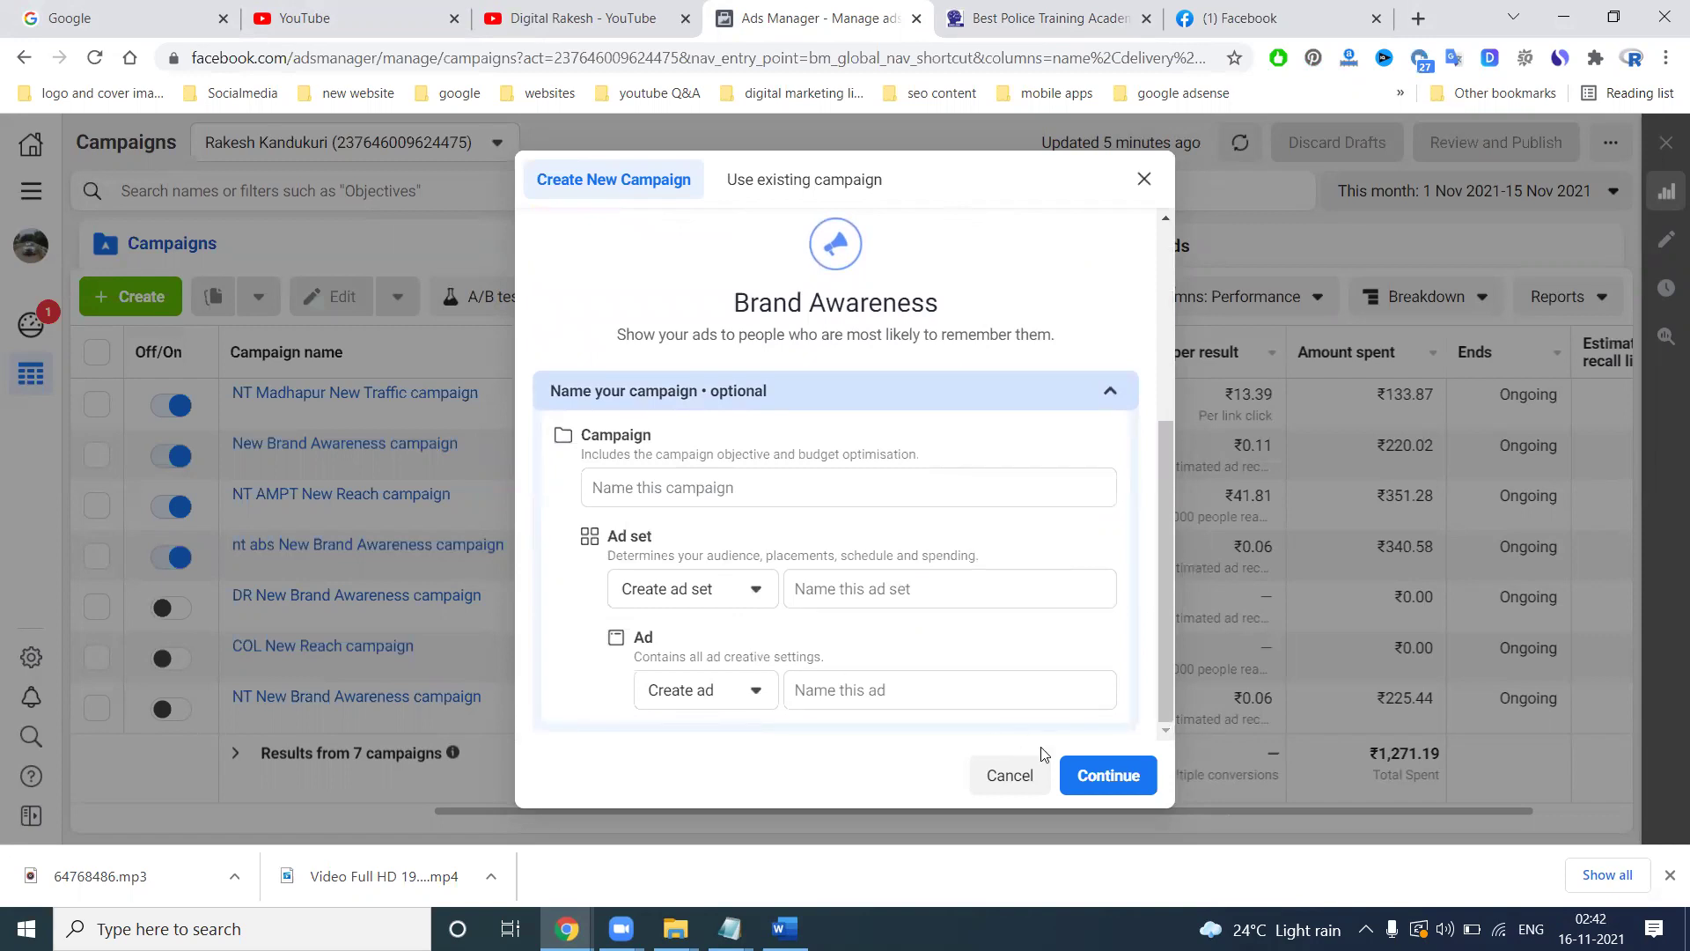
{"action": "left_click", "coordinate": [1105, 775]}
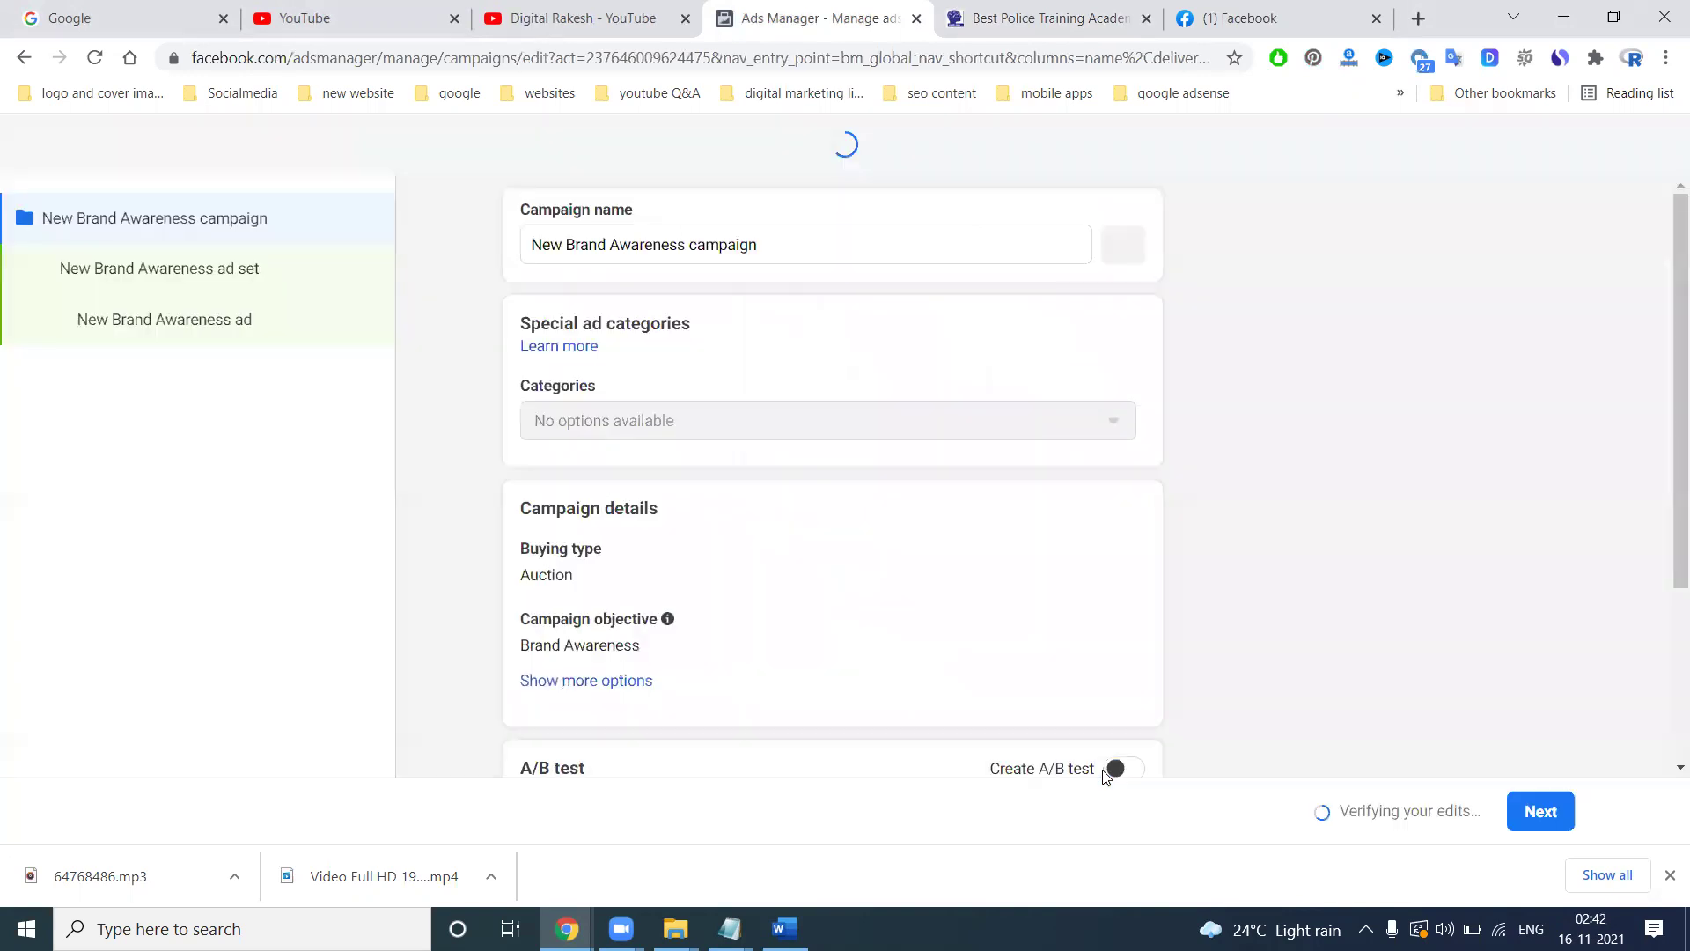
Rename the campaign to "IOM New Brand Awareness campaign" and continue to the ad set settings.
{"action": "left_click", "coordinate": [534, 249]}
{"action": "type", "text": "DM"}
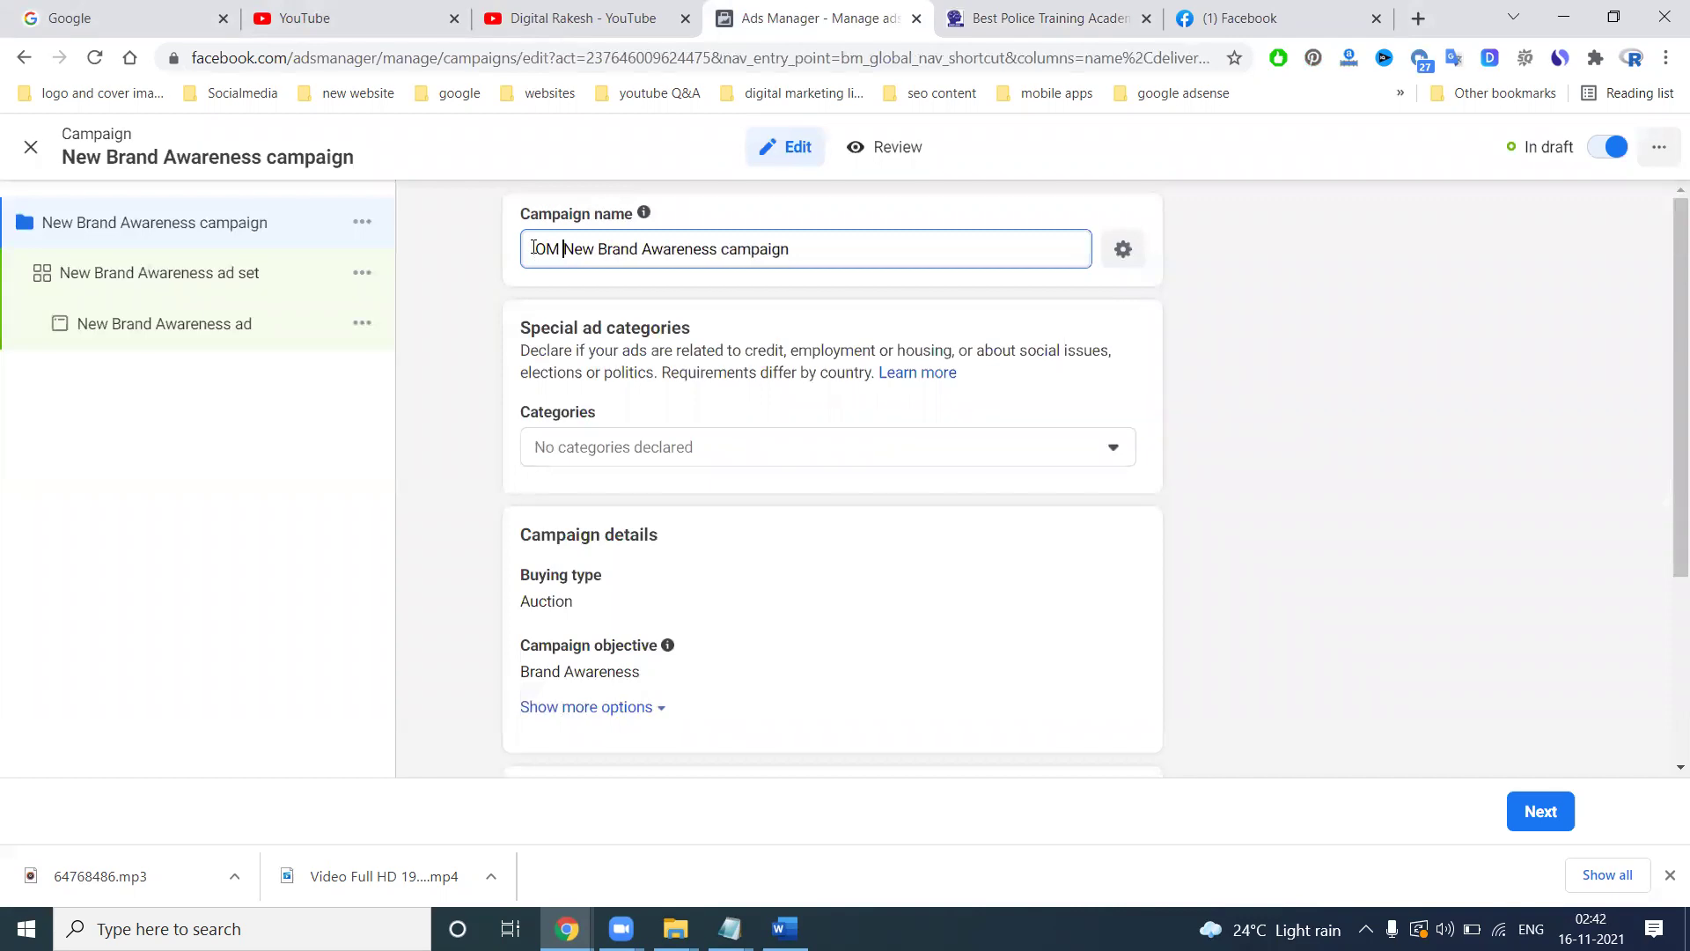
{"action": "scroll", "coordinate": [640, 447], "scroll_direction": "down", "scroll_amount": 2}
{"action": "scroll", "coordinate": [640, 447], "scroll_direction": "down", "scroll_amount": 1}
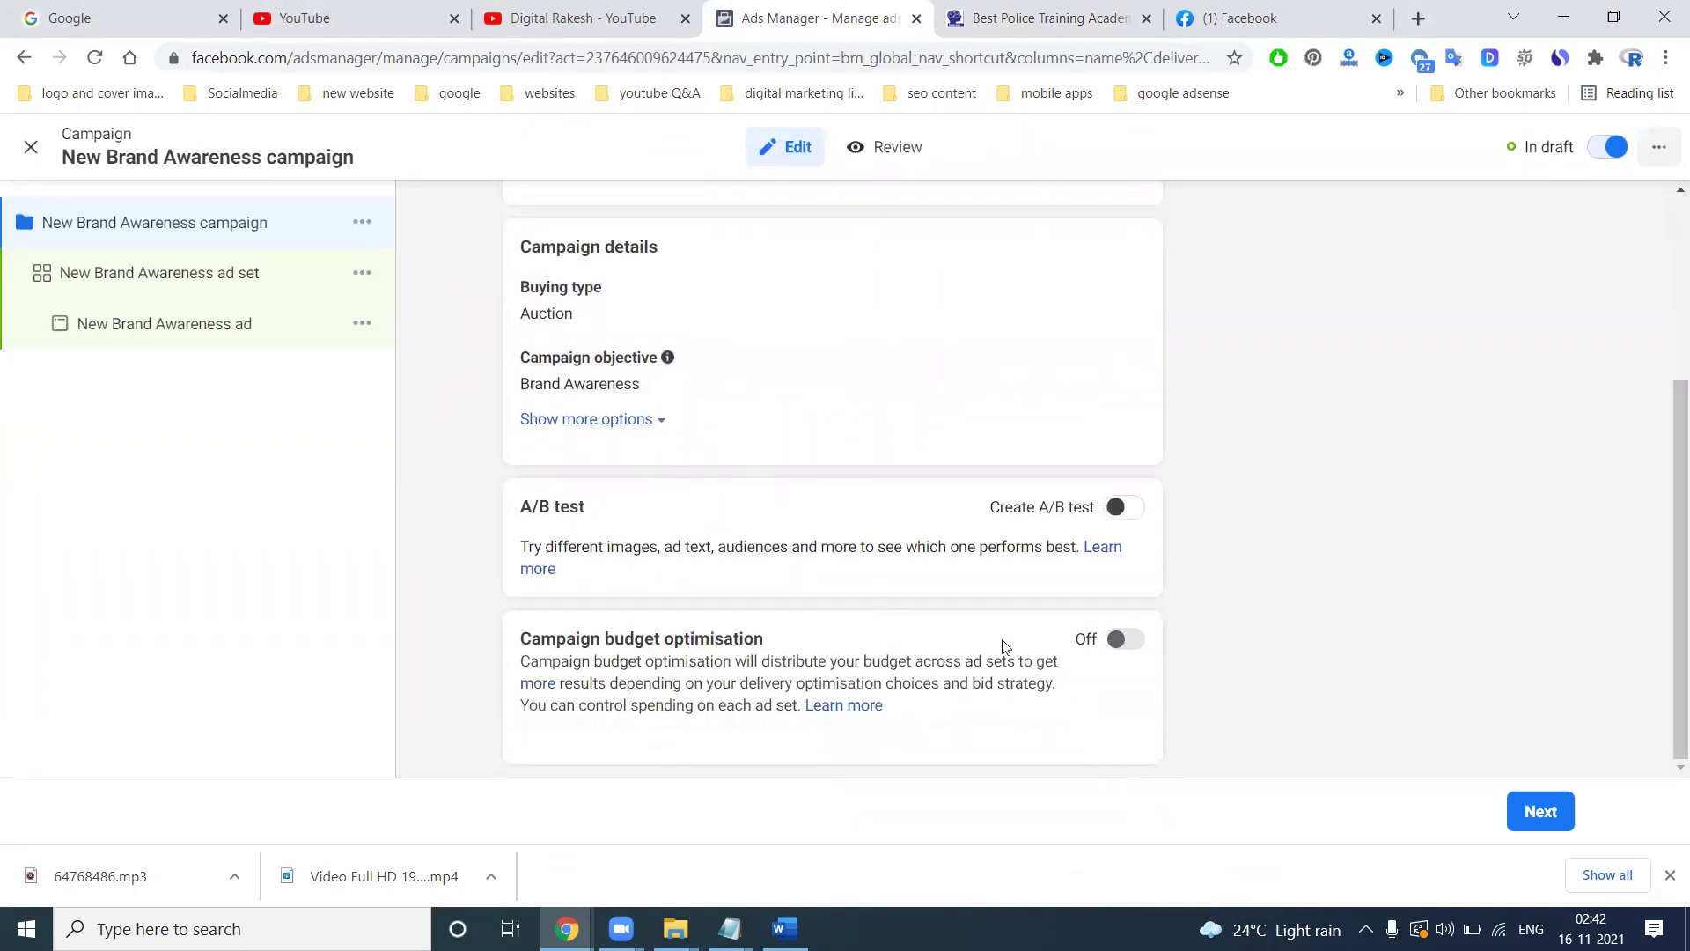
{"action": "left_click", "coordinate": [1546, 821]}
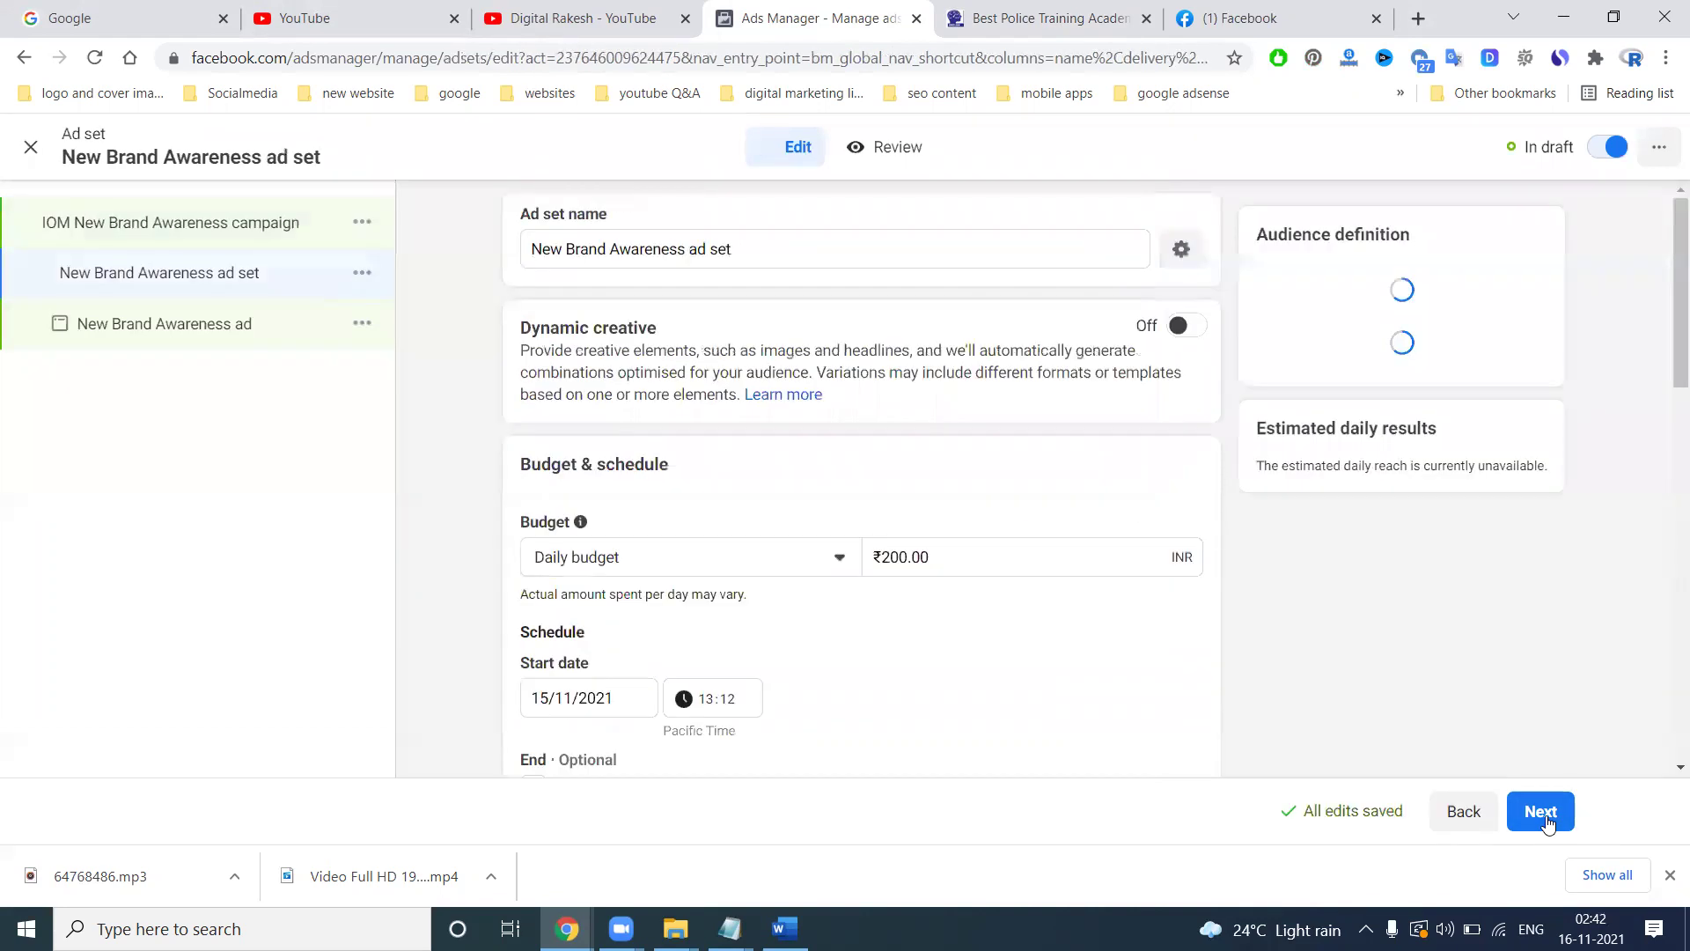
Rename the ad set to "IOM New Brand Awareness ad set" and set its daily budget to ₹80.
{"action": "left_click", "coordinate": [532, 249]}
{"action": "type", "text": "IOM"}
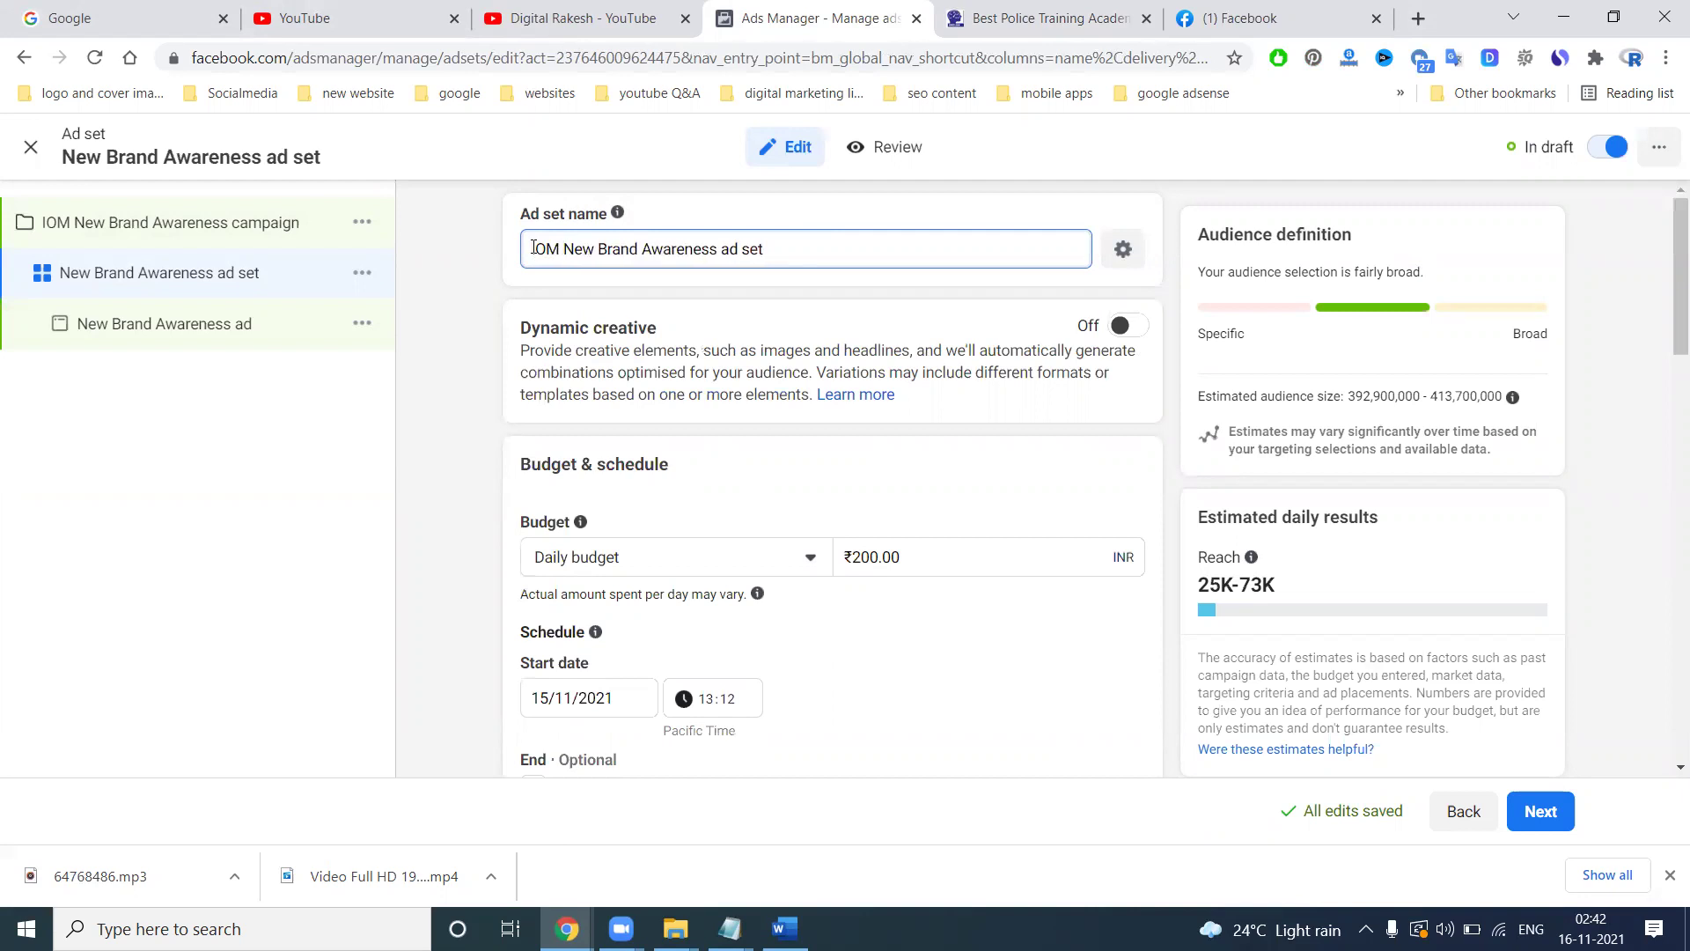
{"action": "left_click", "coordinate": [884, 554]}
{"action": "type", "text": "80"}
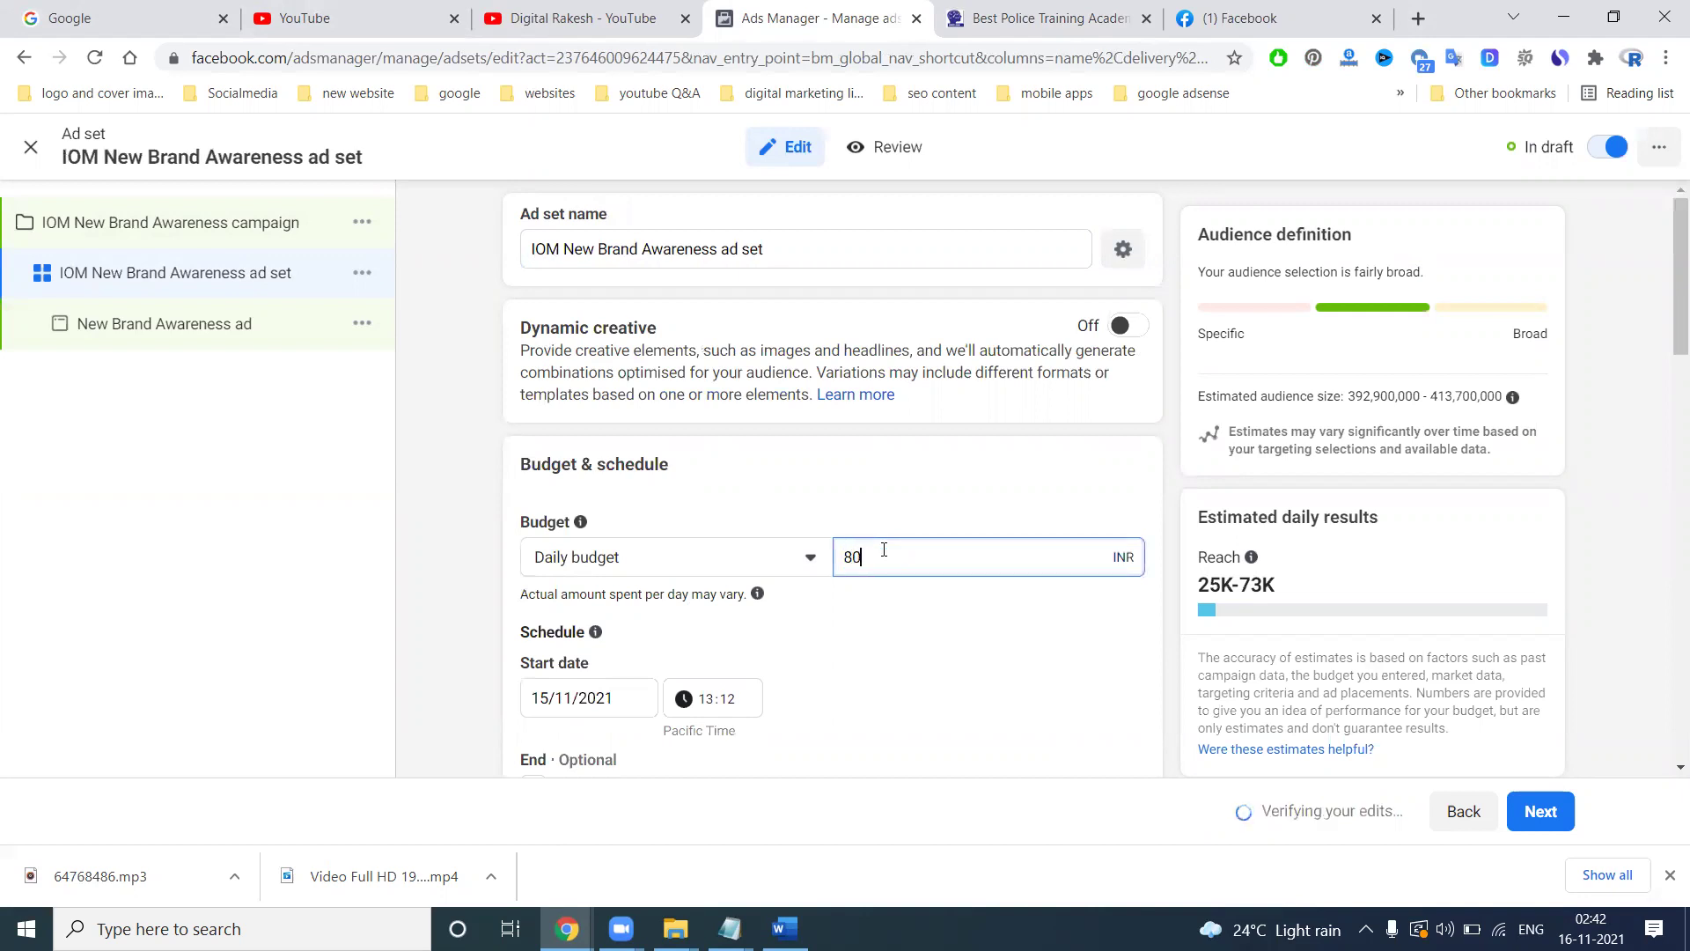
{"action": "left_click", "coordinate": [912, 482]}
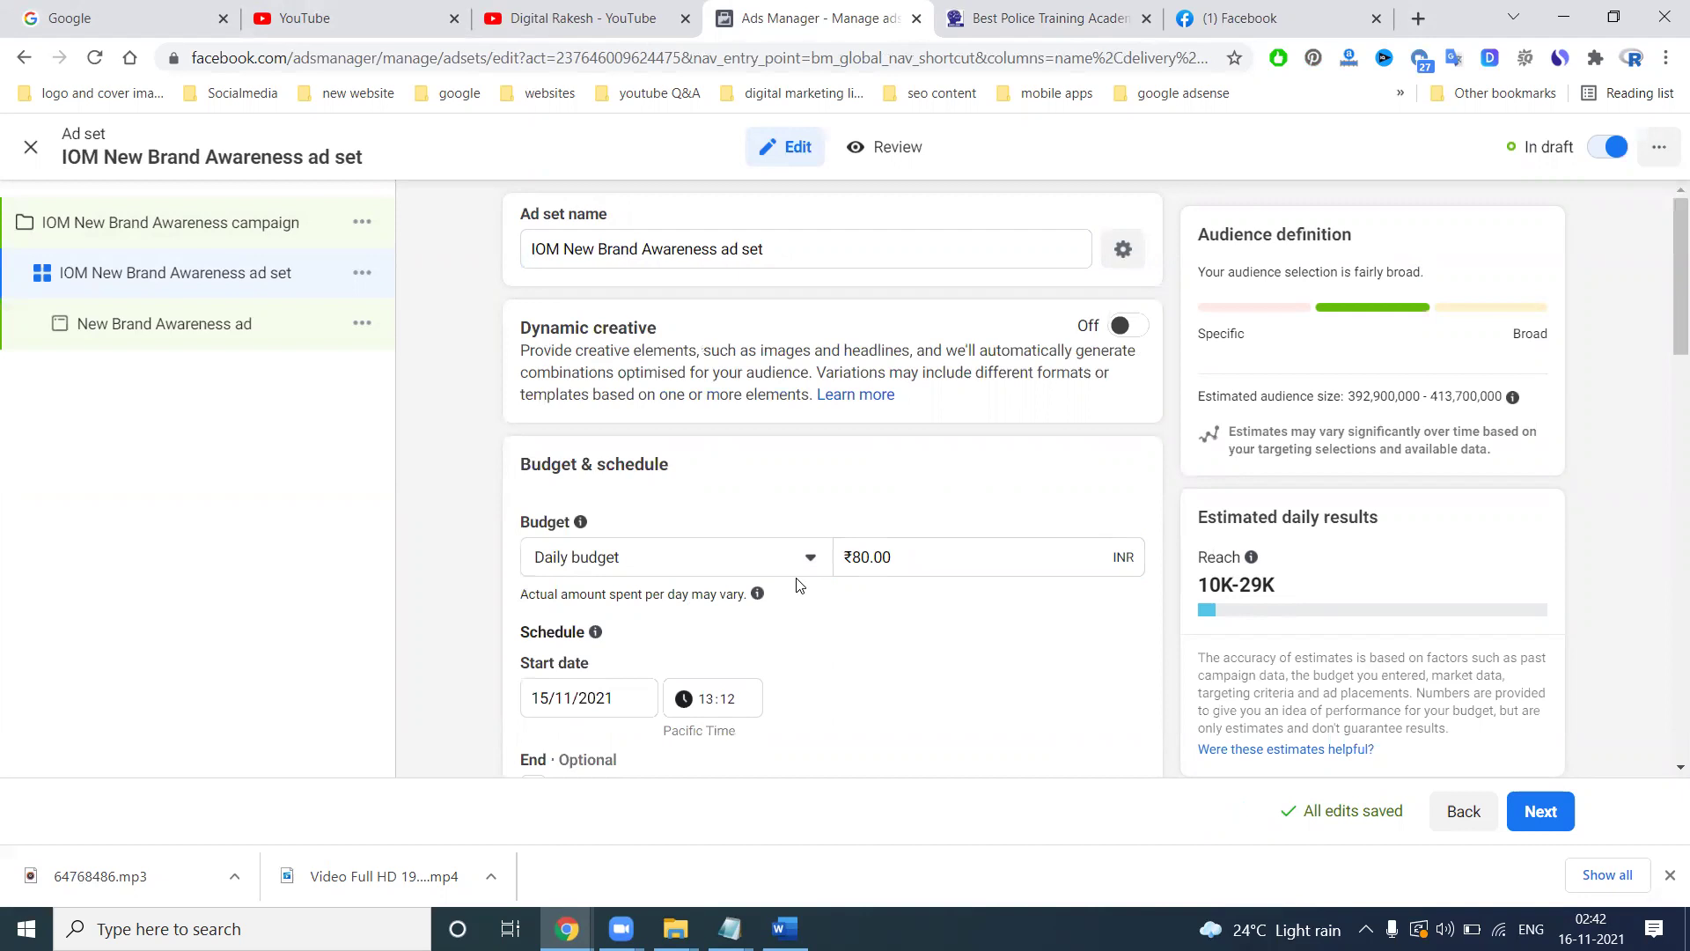
Replace India with Telangana as the targeted location in the ad set's audience.
{"action": "scroll", "coordinate": [799, 586], "scroll_direction": "down", "scroll_amount": 4}
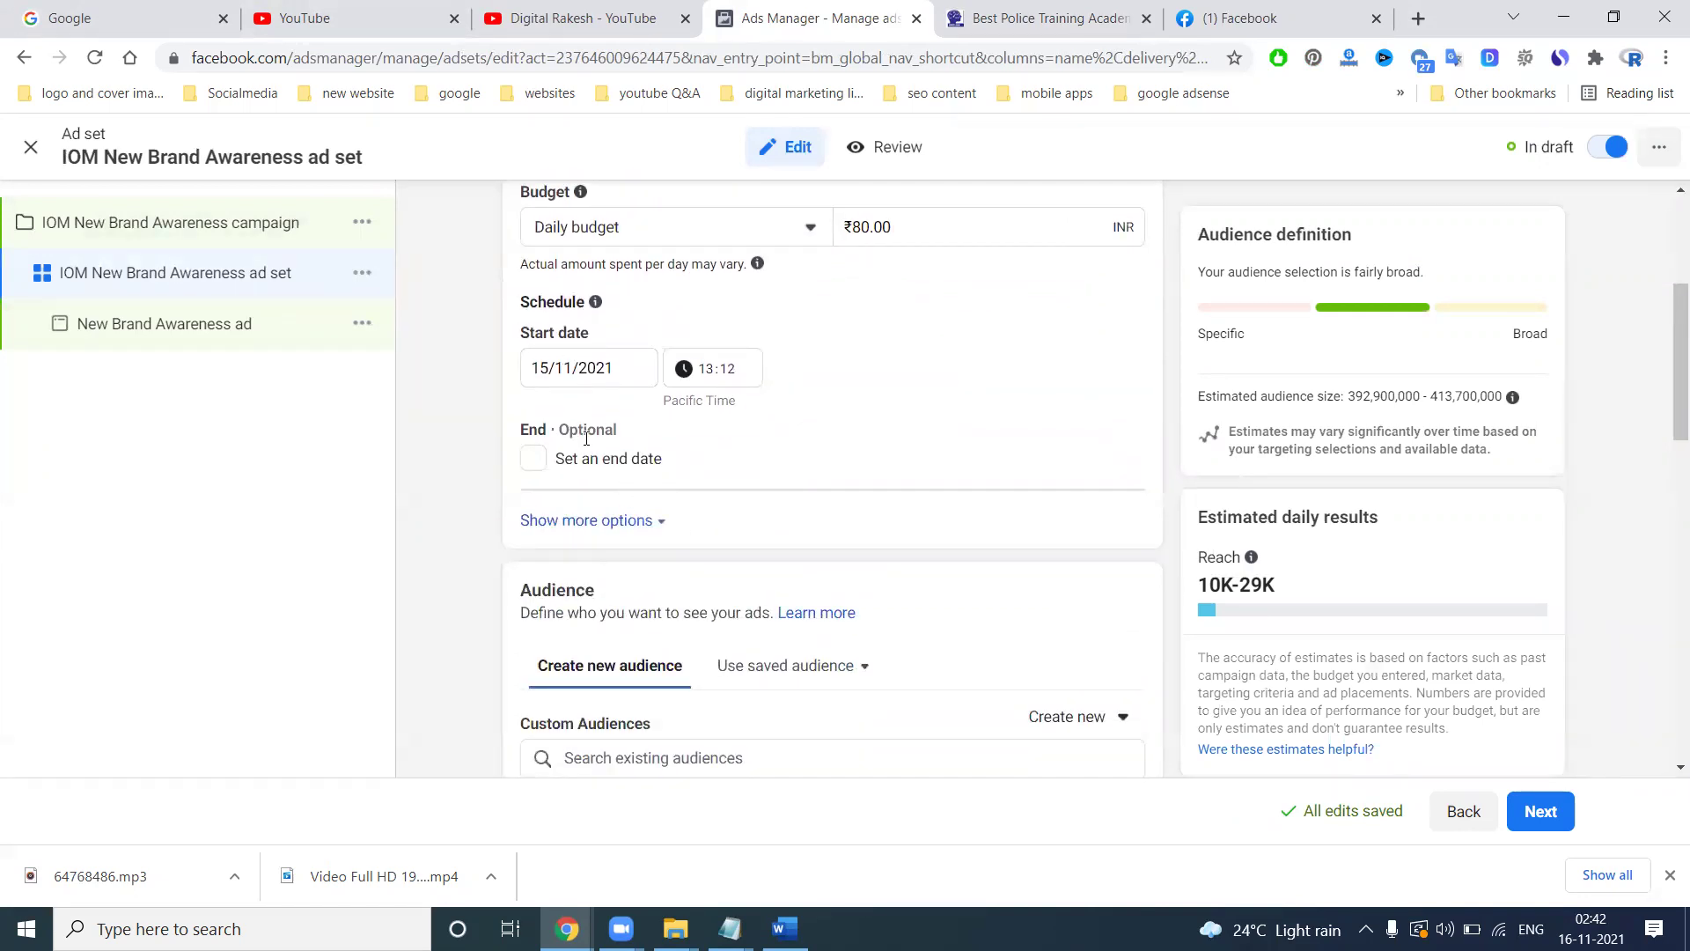
{"action": "scroll", "coordinate": [586, 438], "scroll_direction": "down", "scroll_amount": 5}
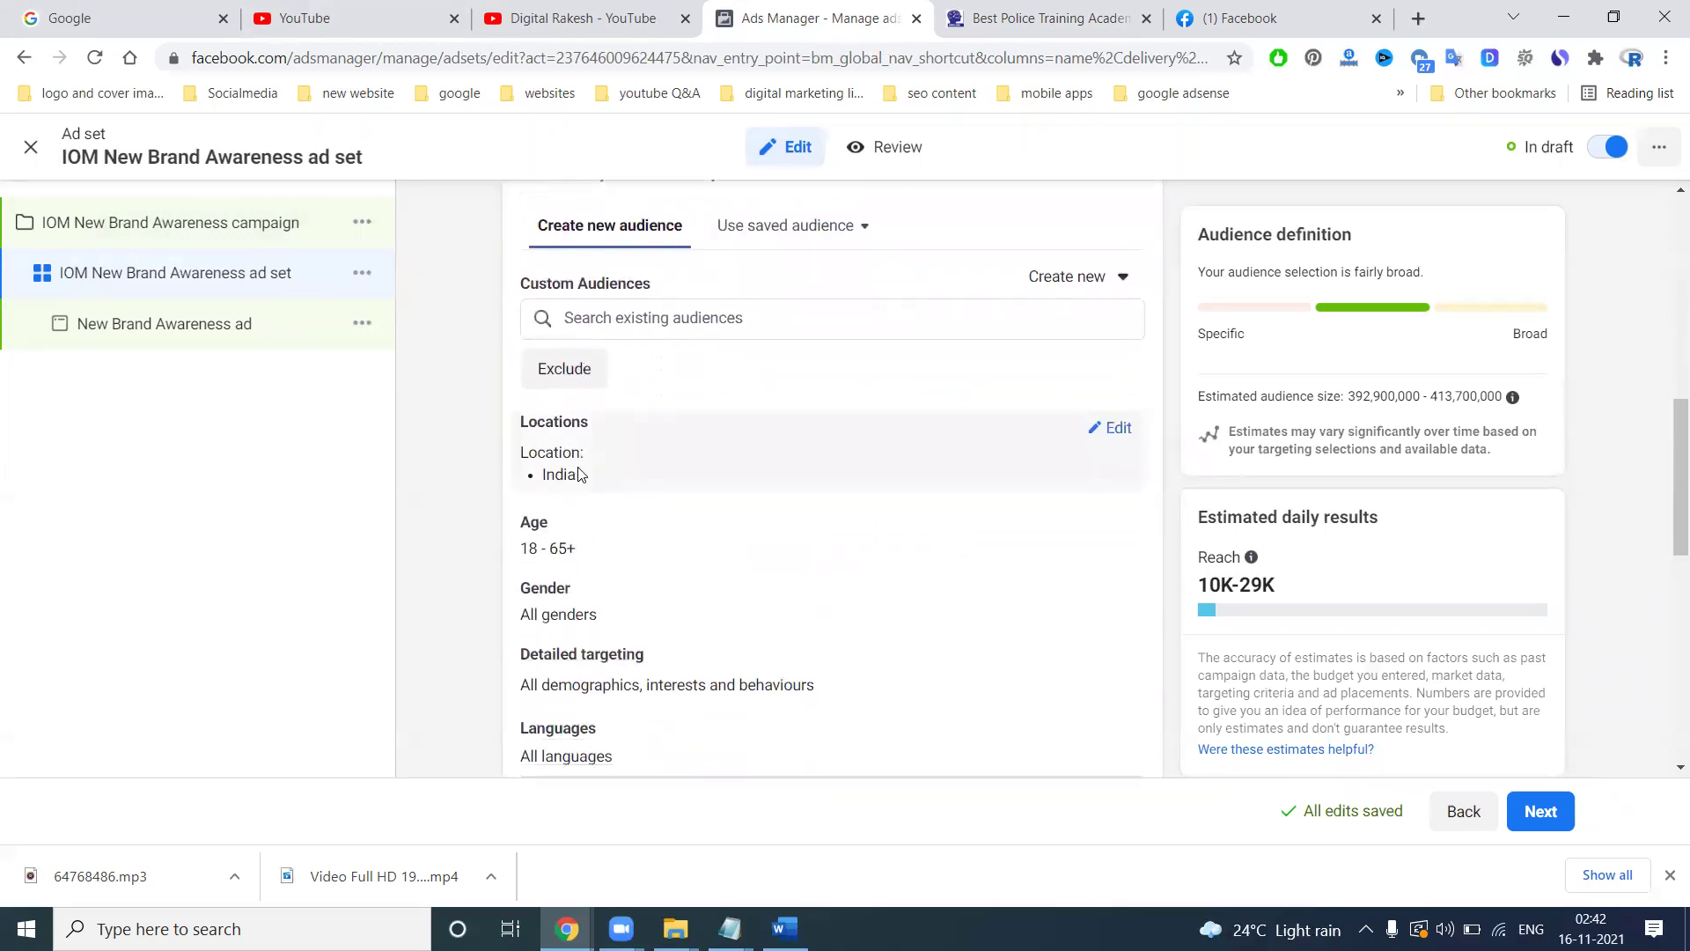
{"action": "left_click", "coordinate": [1116, 430]}
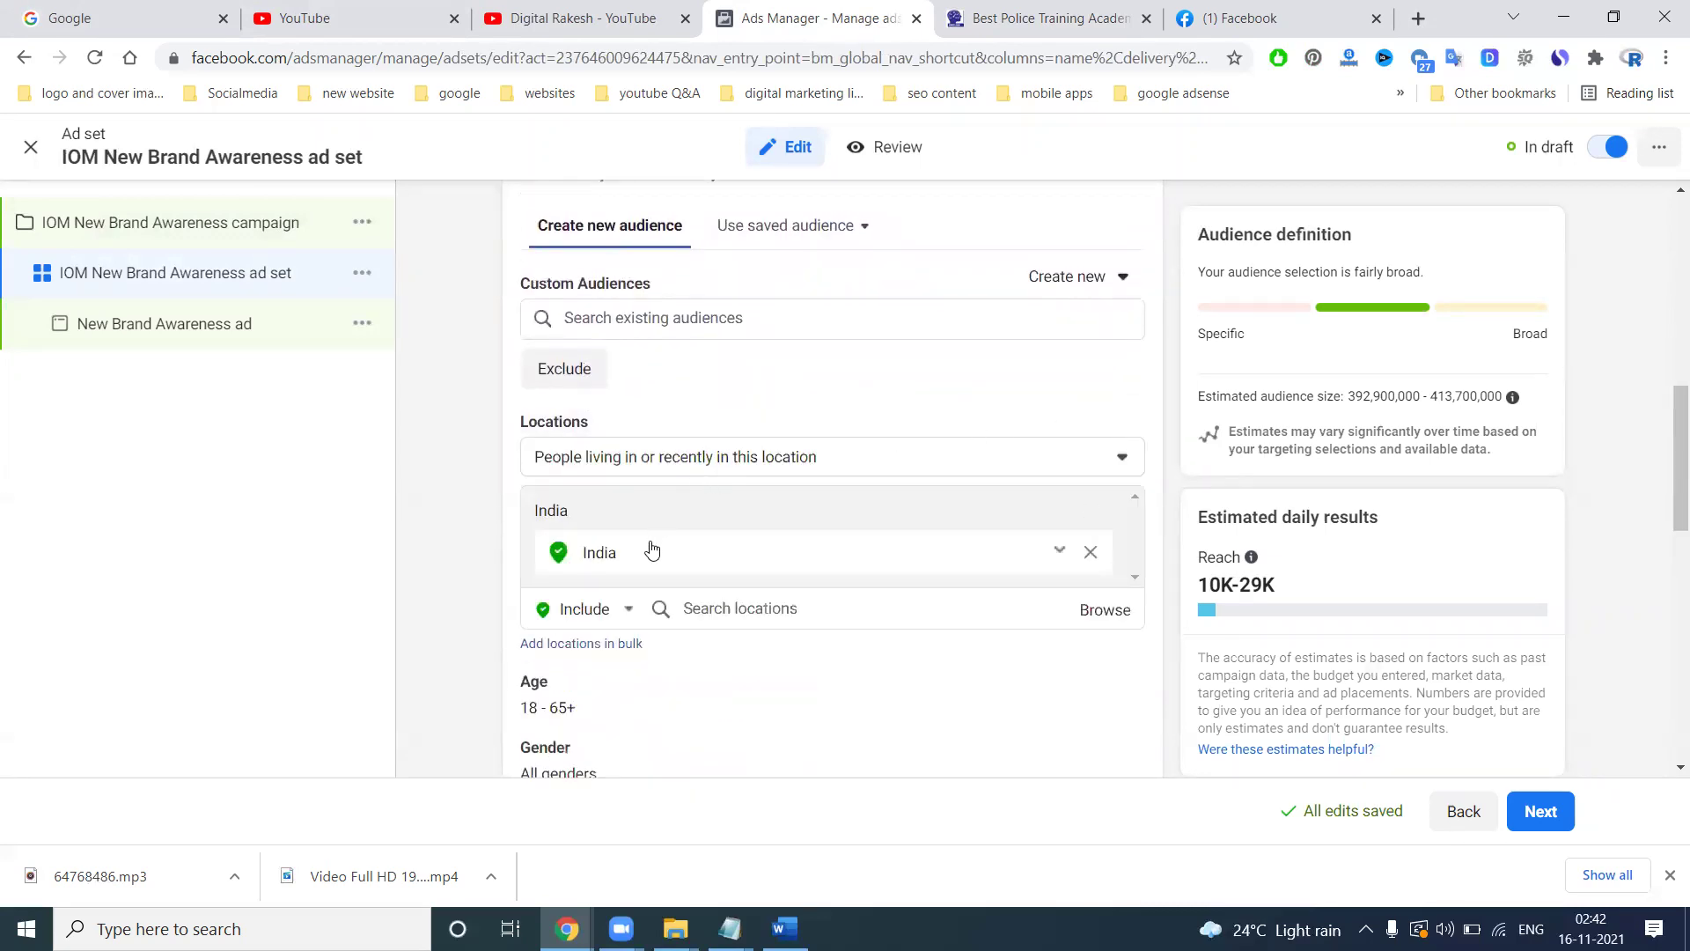
{"action": "left_click", "coordinate": [1088, 555]}
{"action": "left_click", "coordinate": [705, 572]}
{"action": "type", "text": "telangan"}
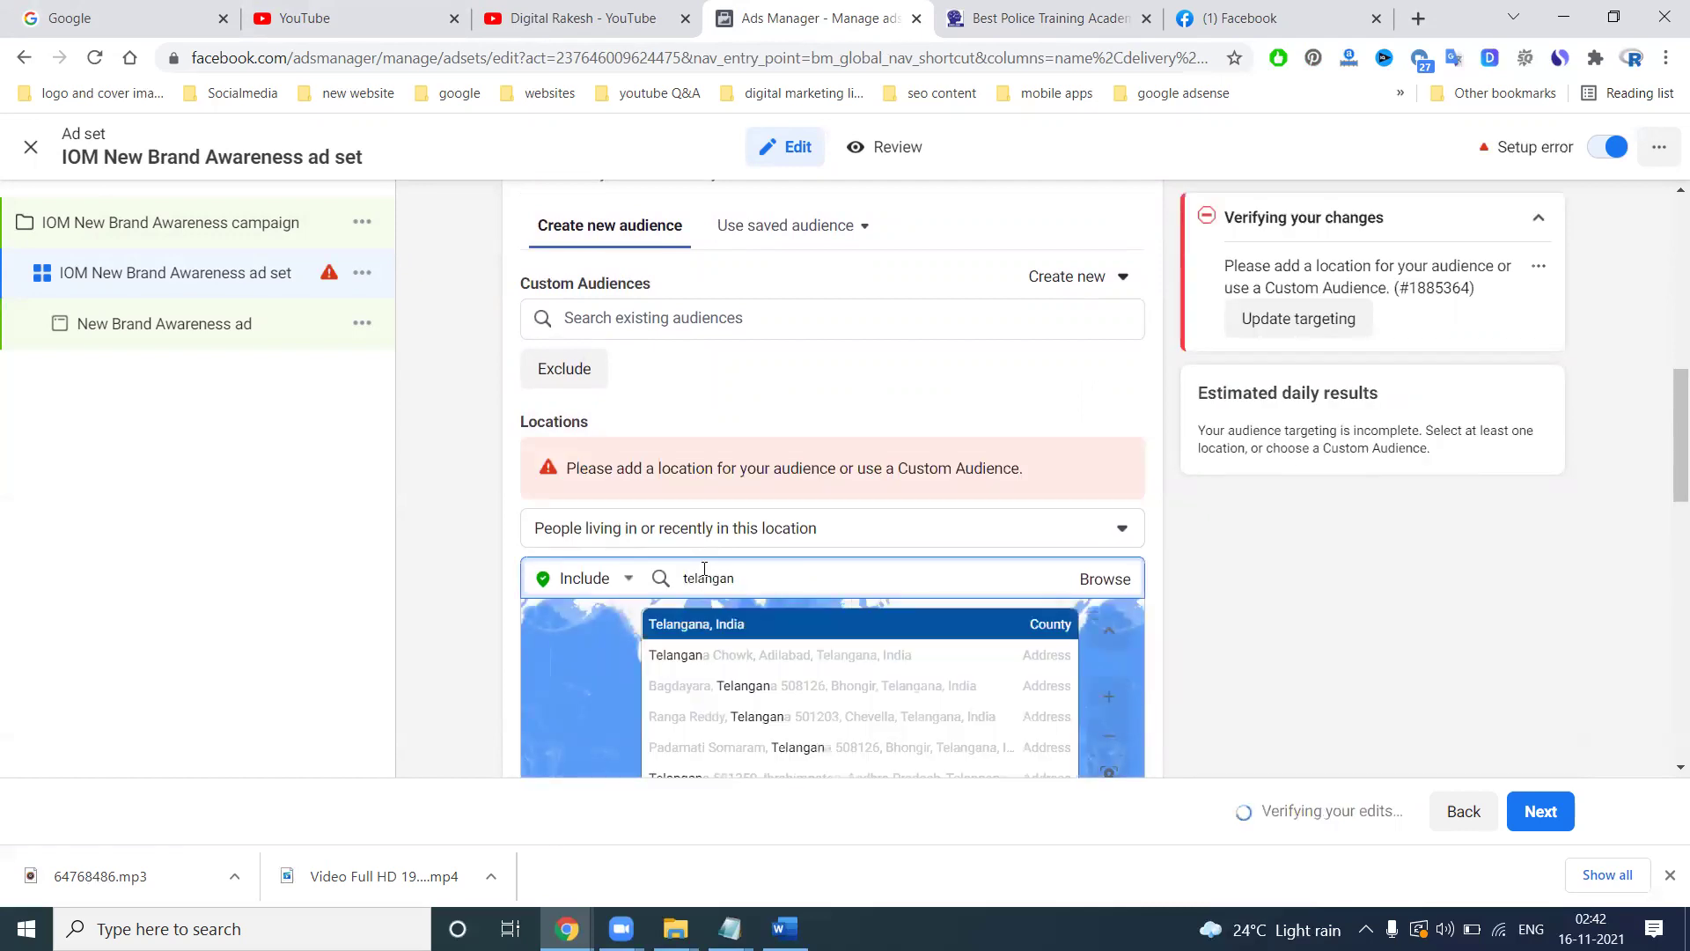
{"action": "left_click", "coordinate": [685, 618]}
Add the place Andhra Pradesh to the targeted locations and set its radius to 80 km.
{"action": "type", "text": "andhara"}
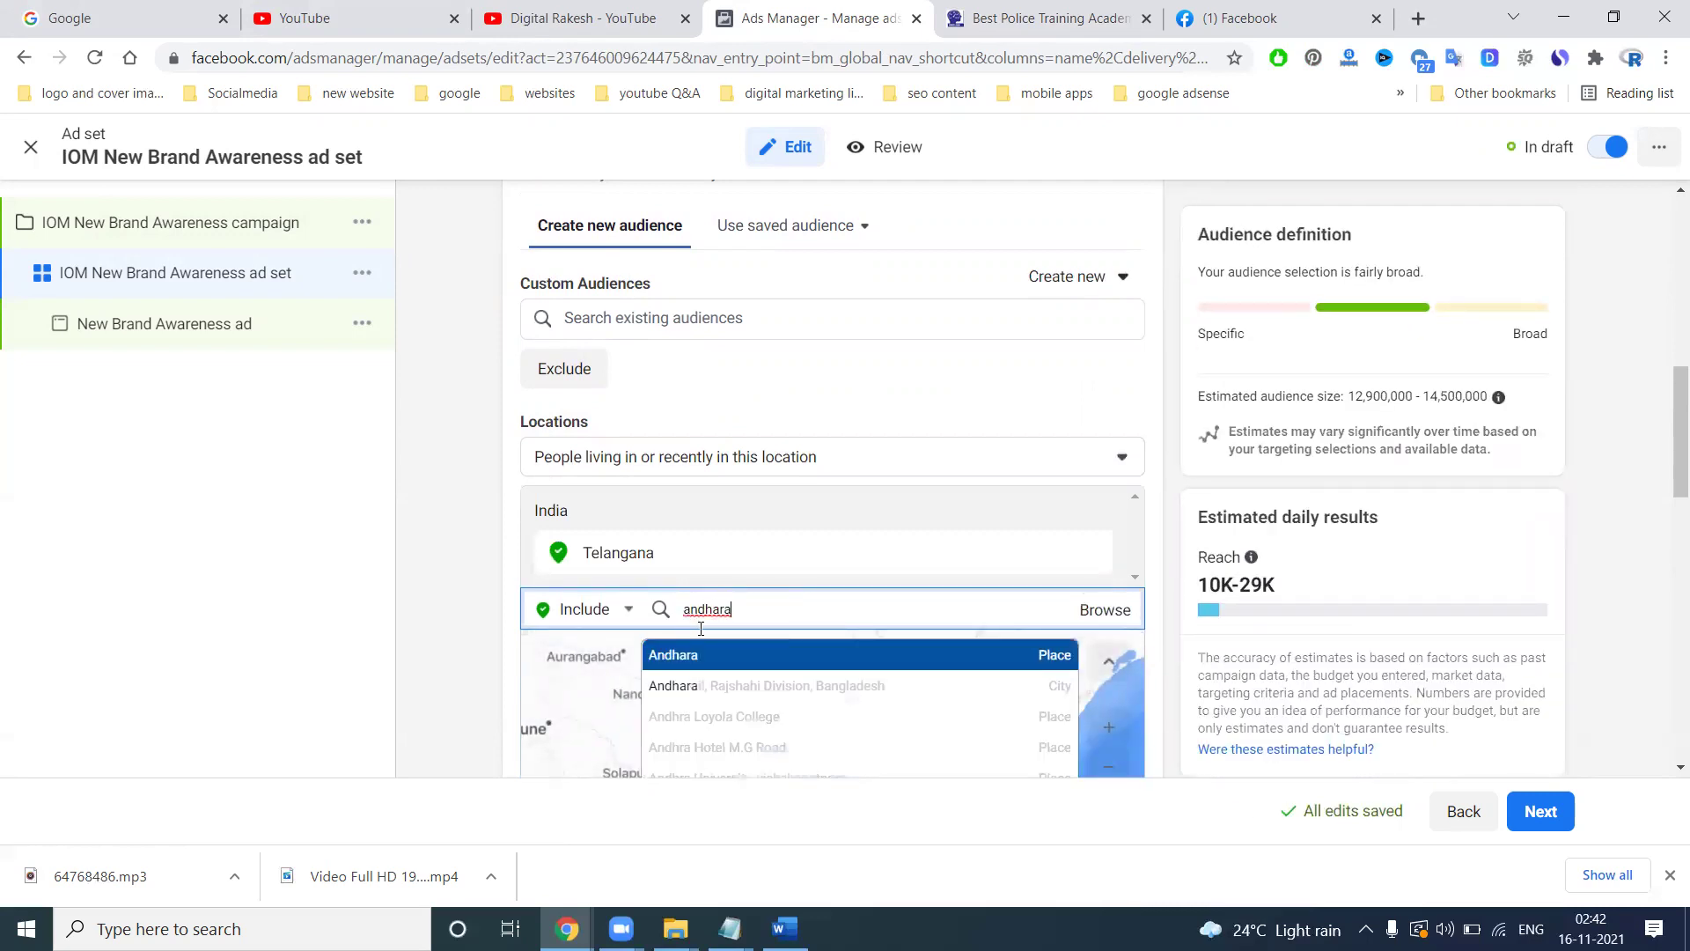
{"action": "type", "text": " pradesh"}
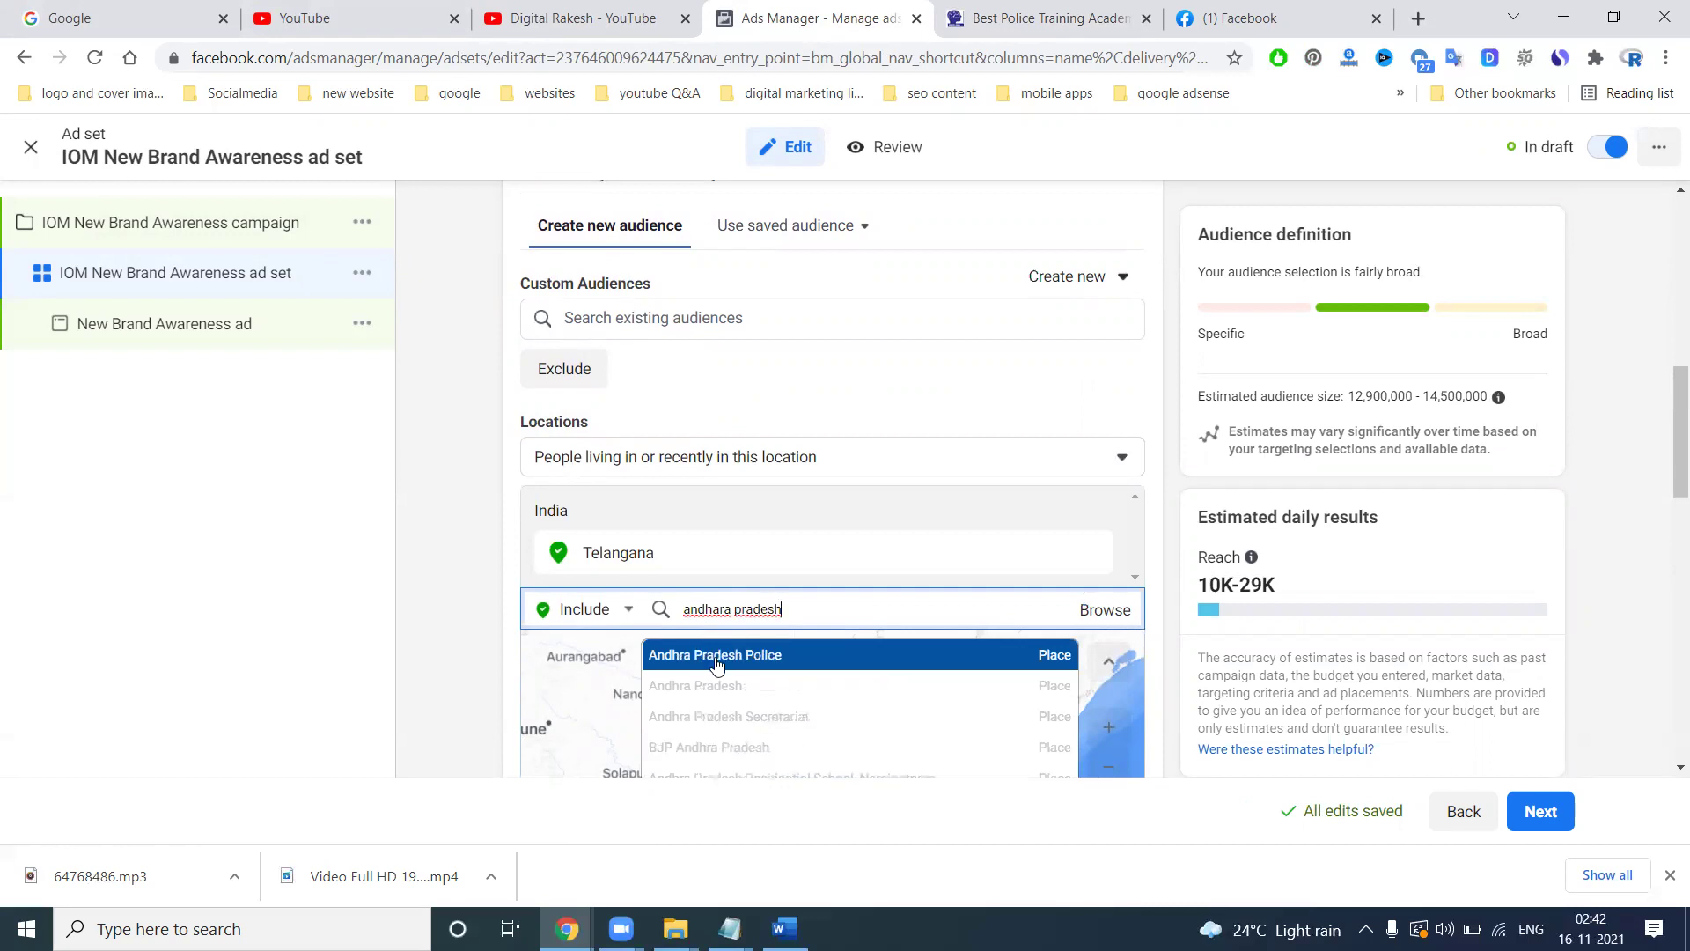
{"action": "left_click", "coordinate": [720, 687]}
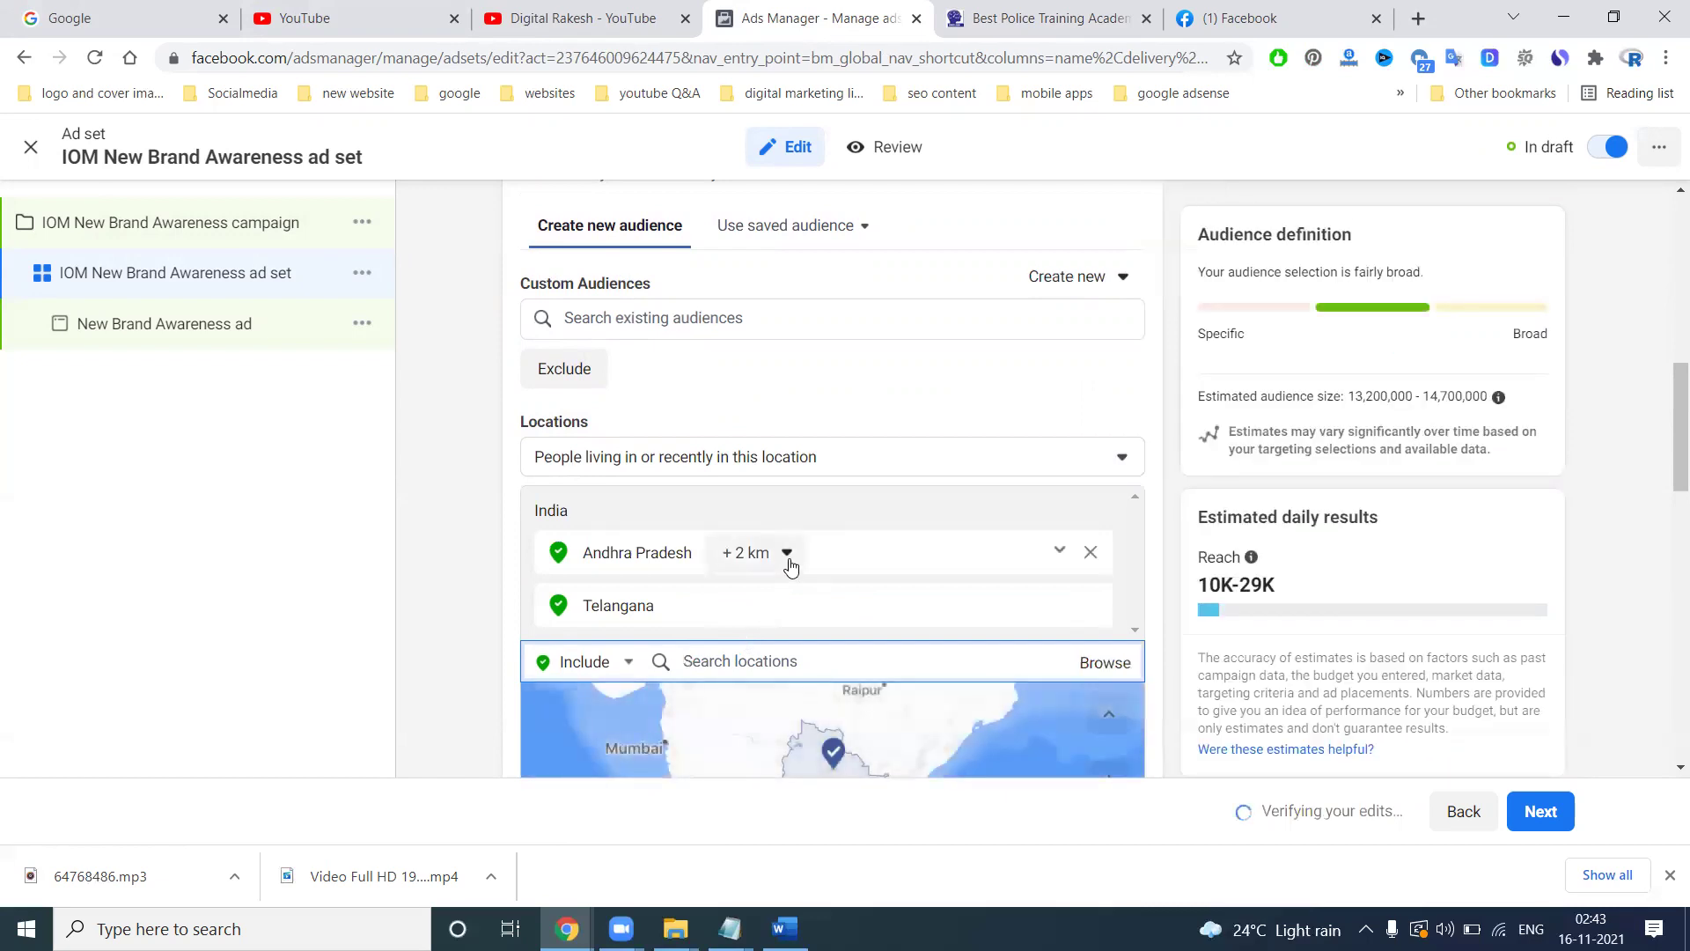
{"action": "left_click", "coordinate": [789, 563]}
{"action": "left_click_drag", "start_coordinate": [731, 620], "coordinate": [797, 621]}
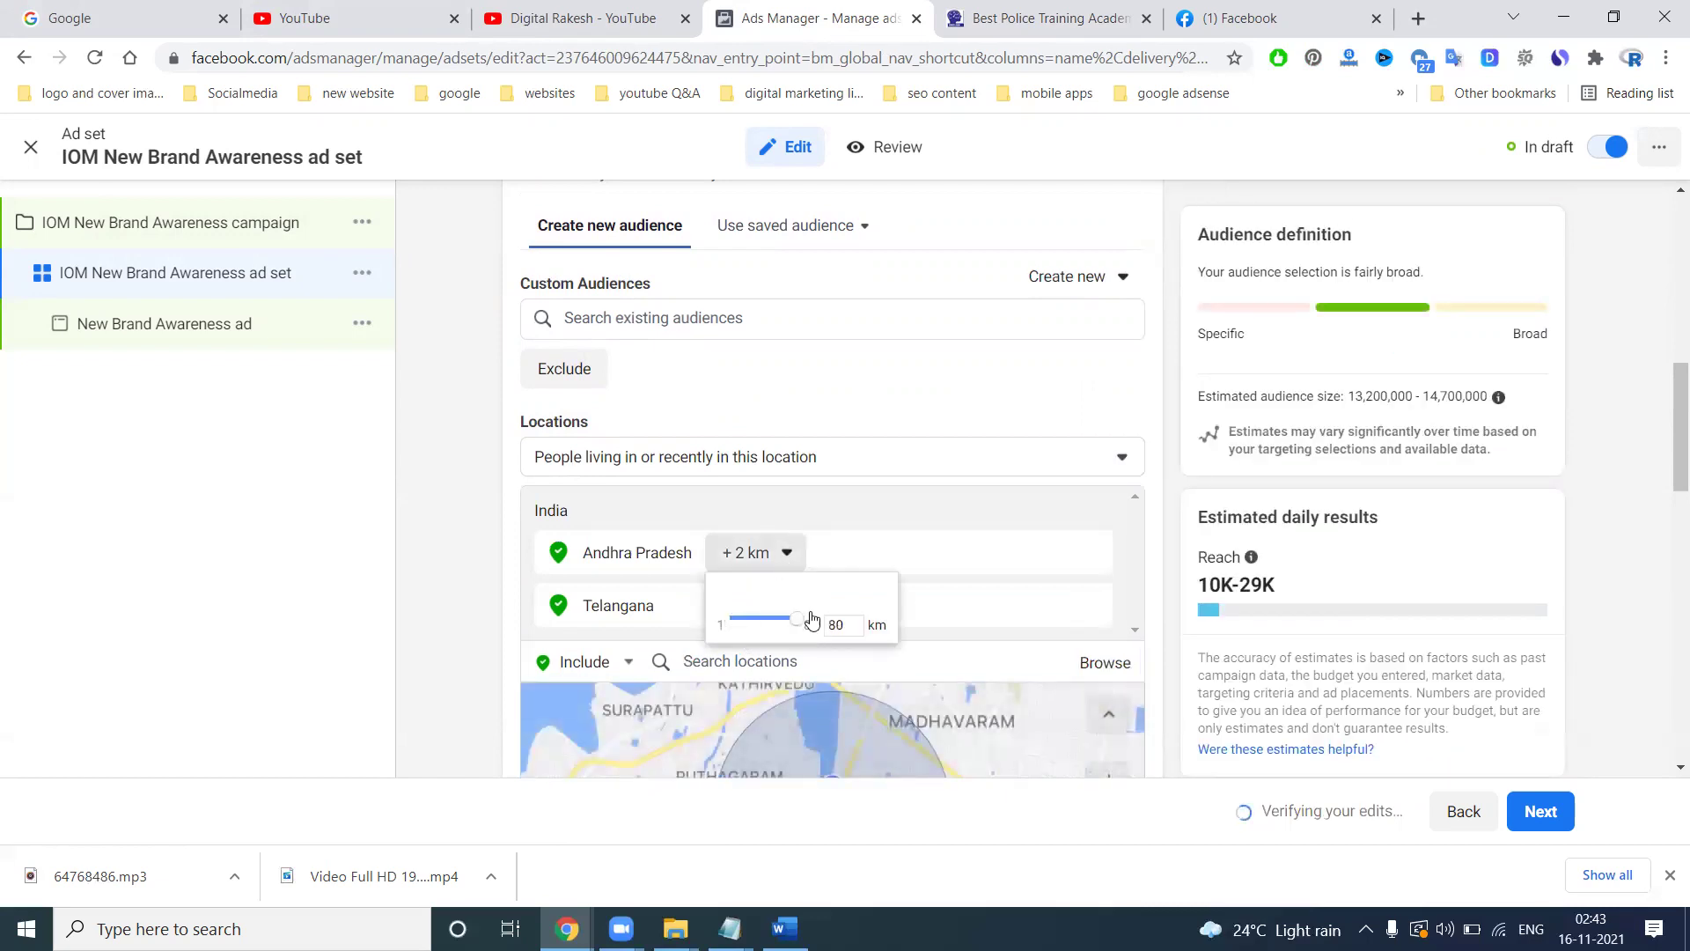
{"action": "left_click", "coordinate": [456, 556]}
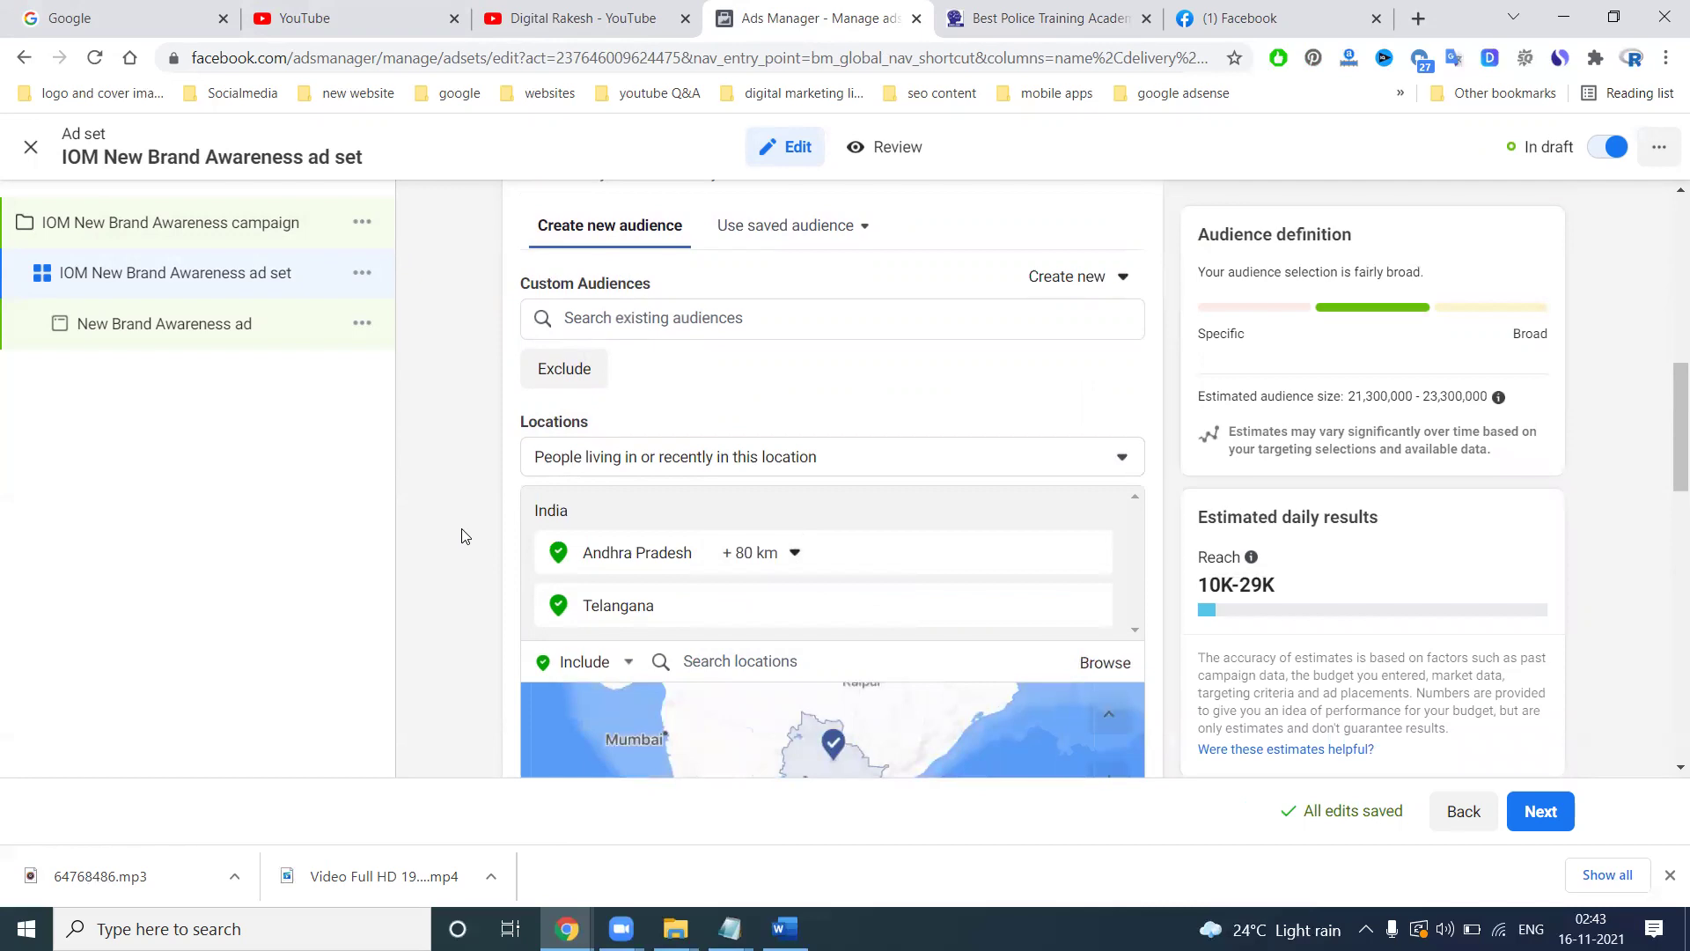
Set the audience's maximum age to 45.
{"action": "scroll", "coordinate": [464, 536], "scroll_direction": "down", "scroll_amount": 5}
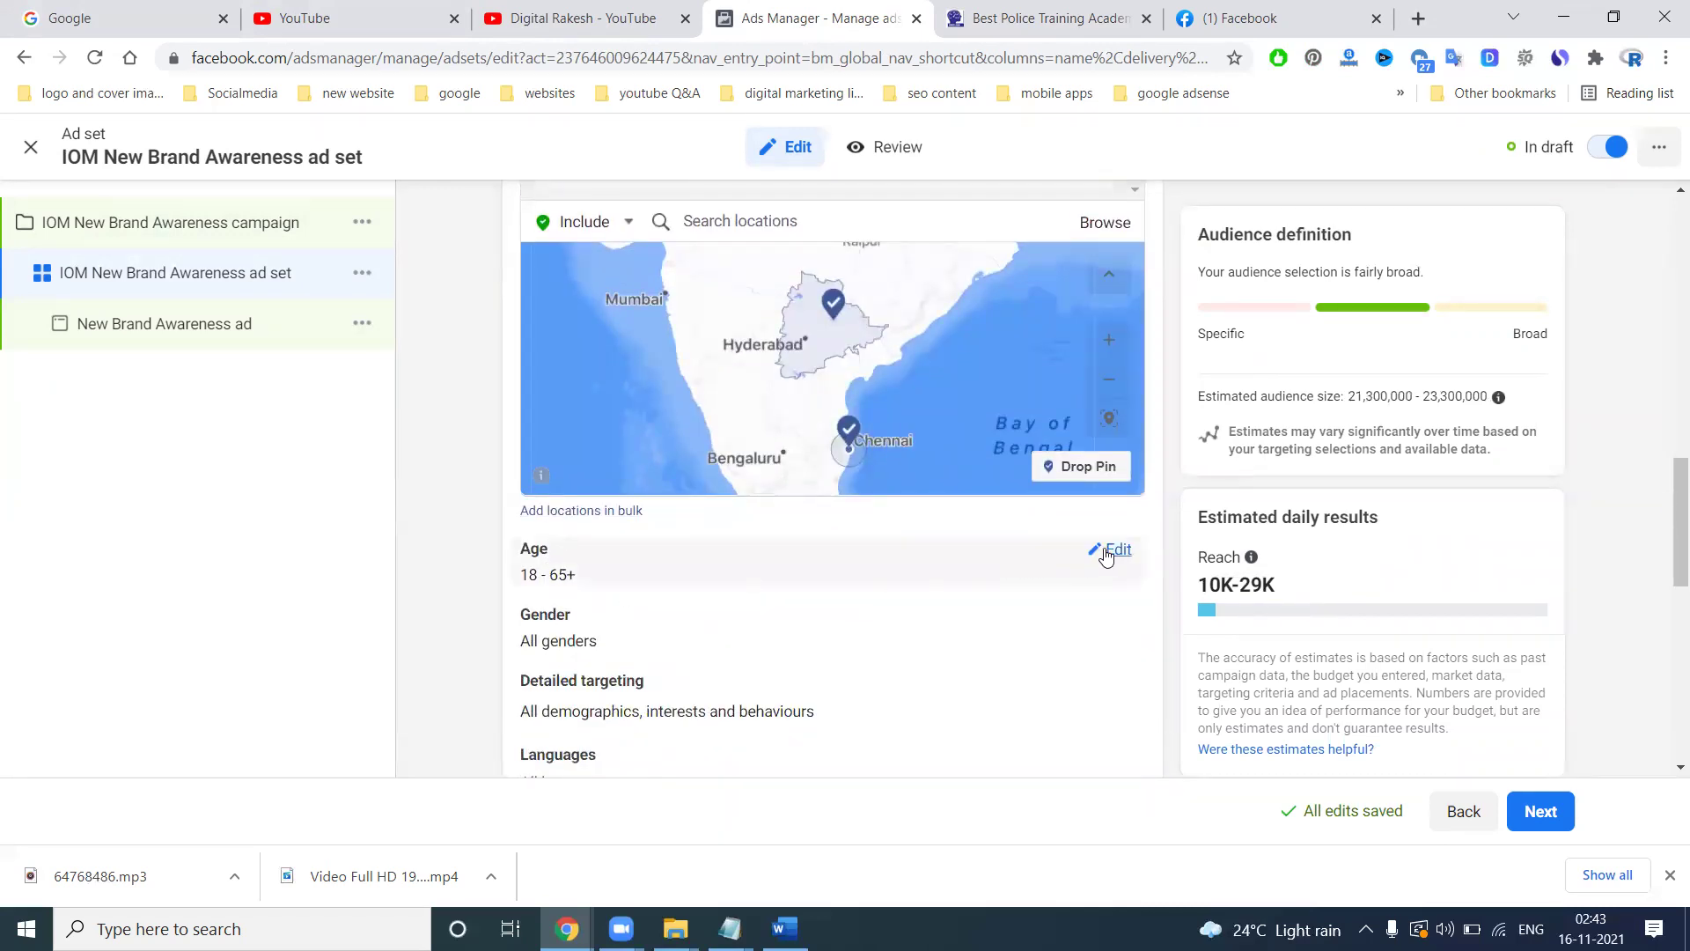
{"action": "left_click", "coordinate": [1111, 550]}
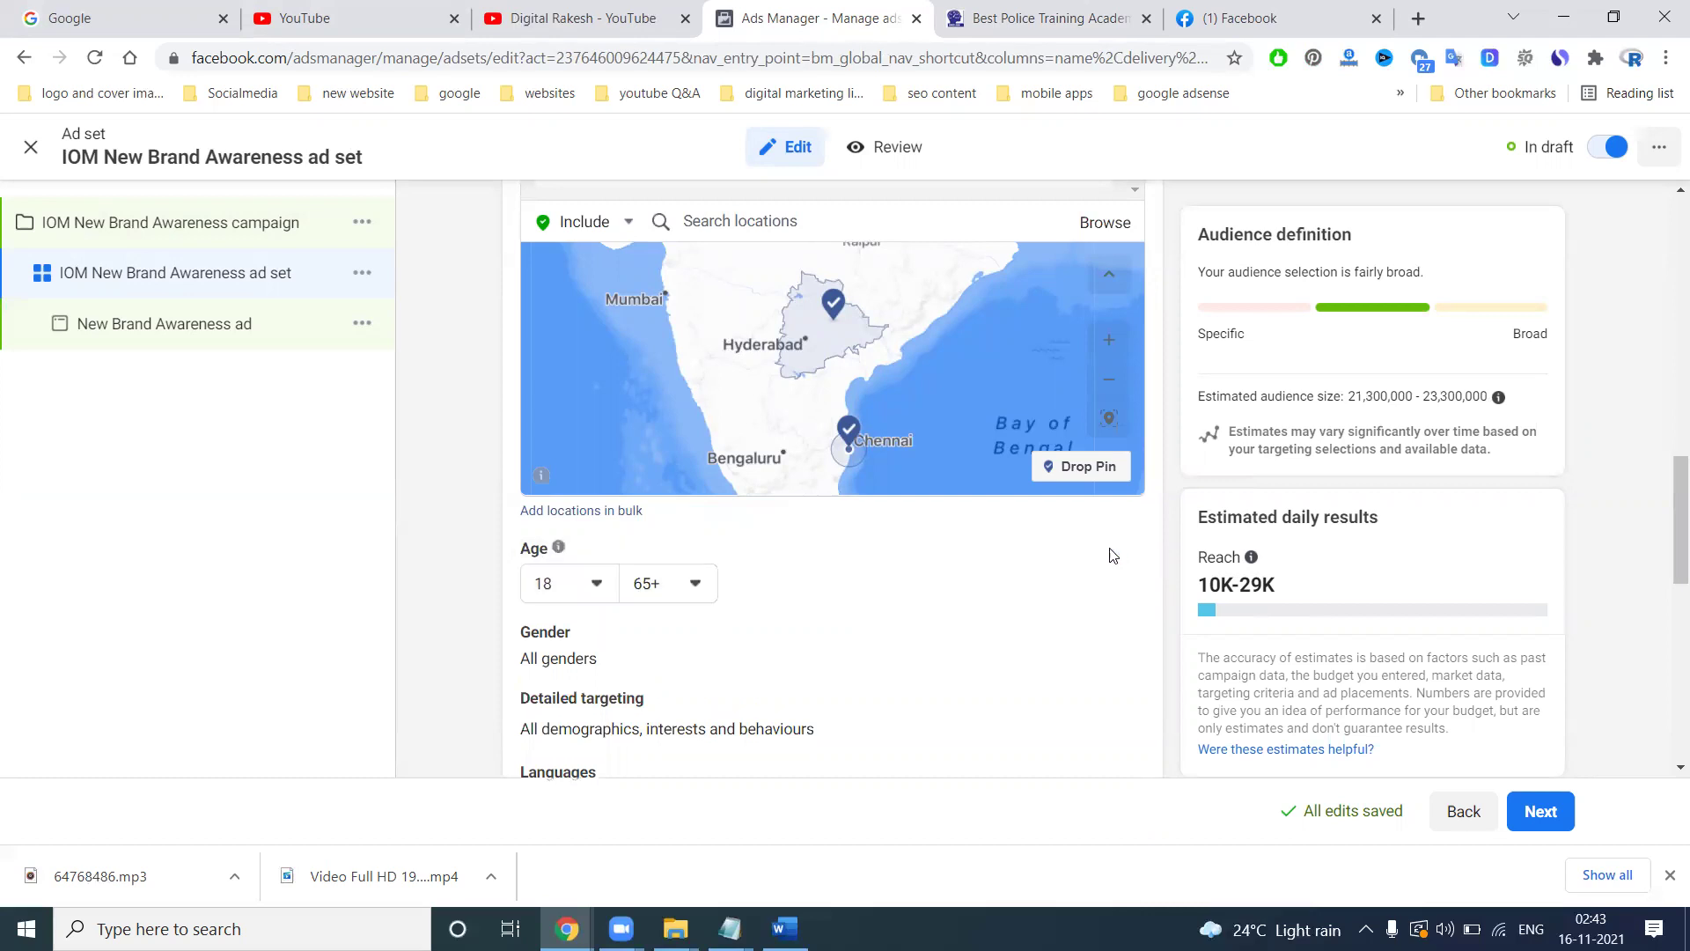
{"action": "left_click", "coordinate": [692, 588]}
{"action": "scroll", "coordinate": [686, 456], "scroll_direction": "up", "scroll_amount": 4}
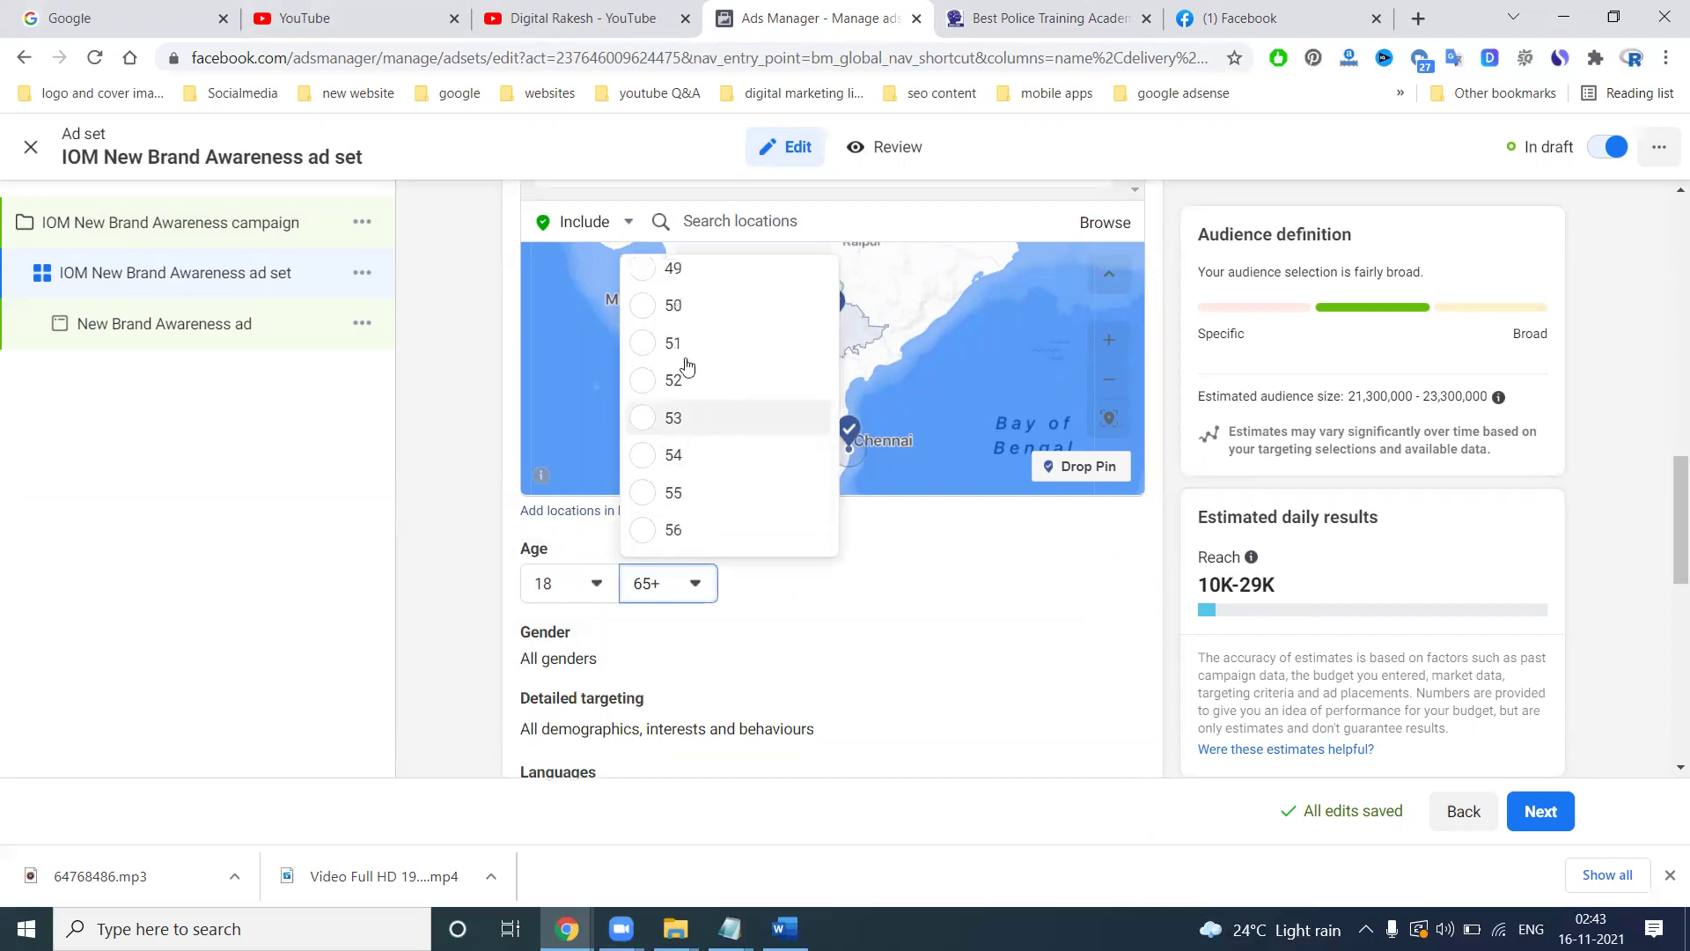
{"action": "left_click", "coordinate": [682, 320]}
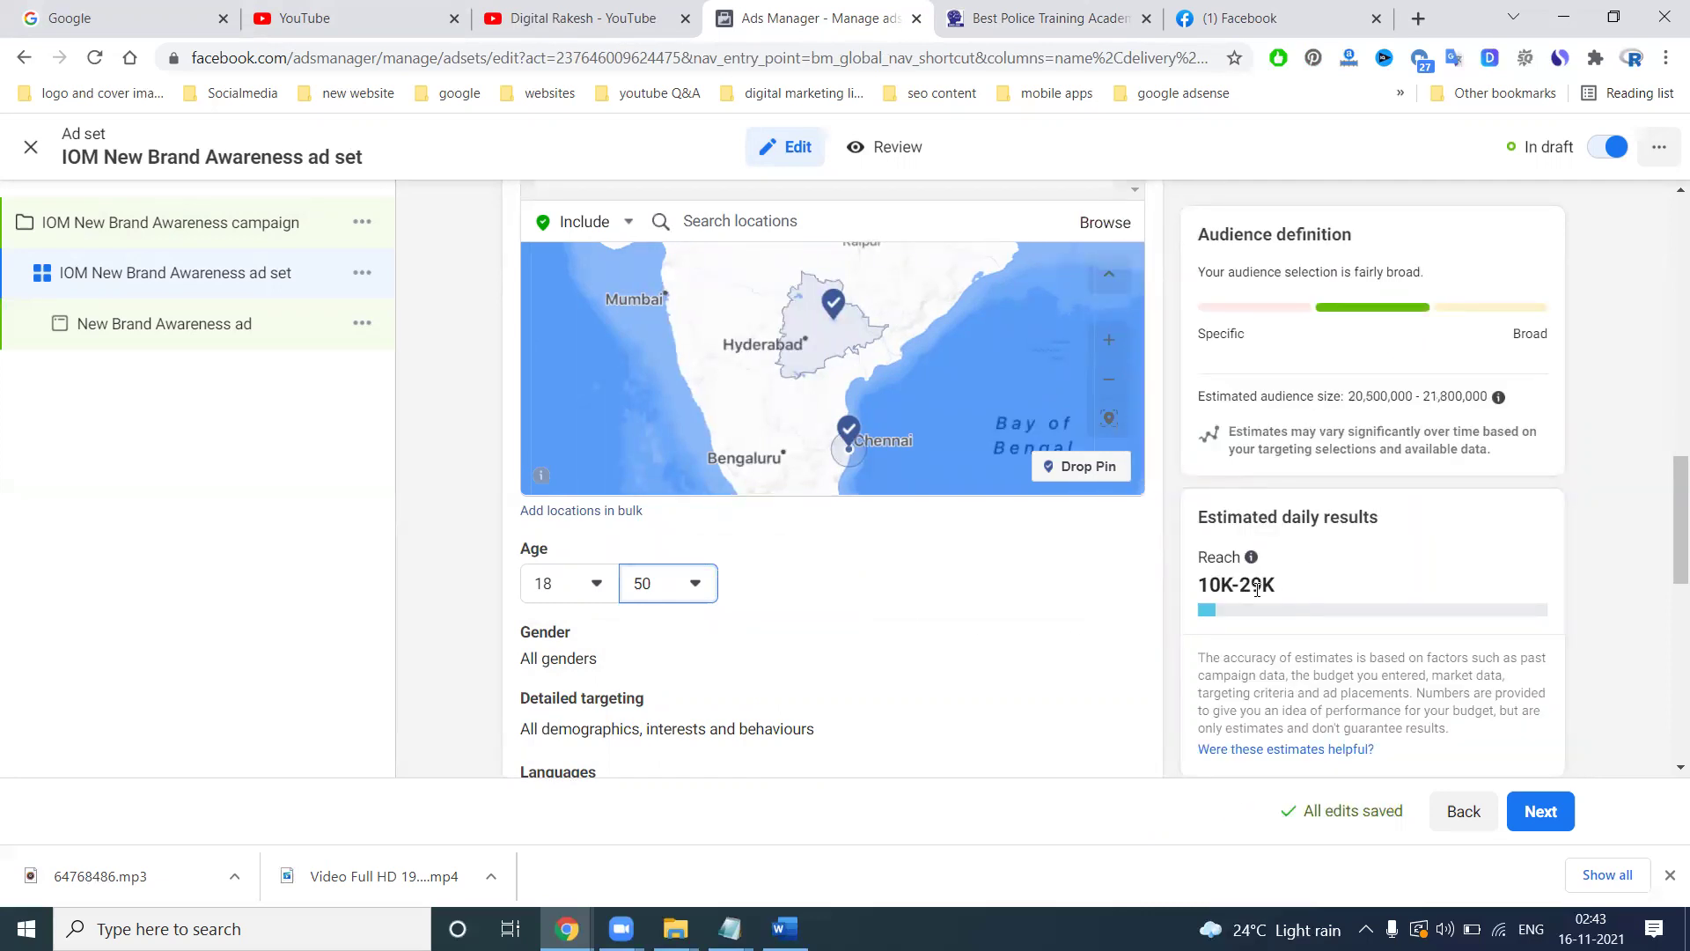
{"action": "left_click", "coordinate": [695, 583]}
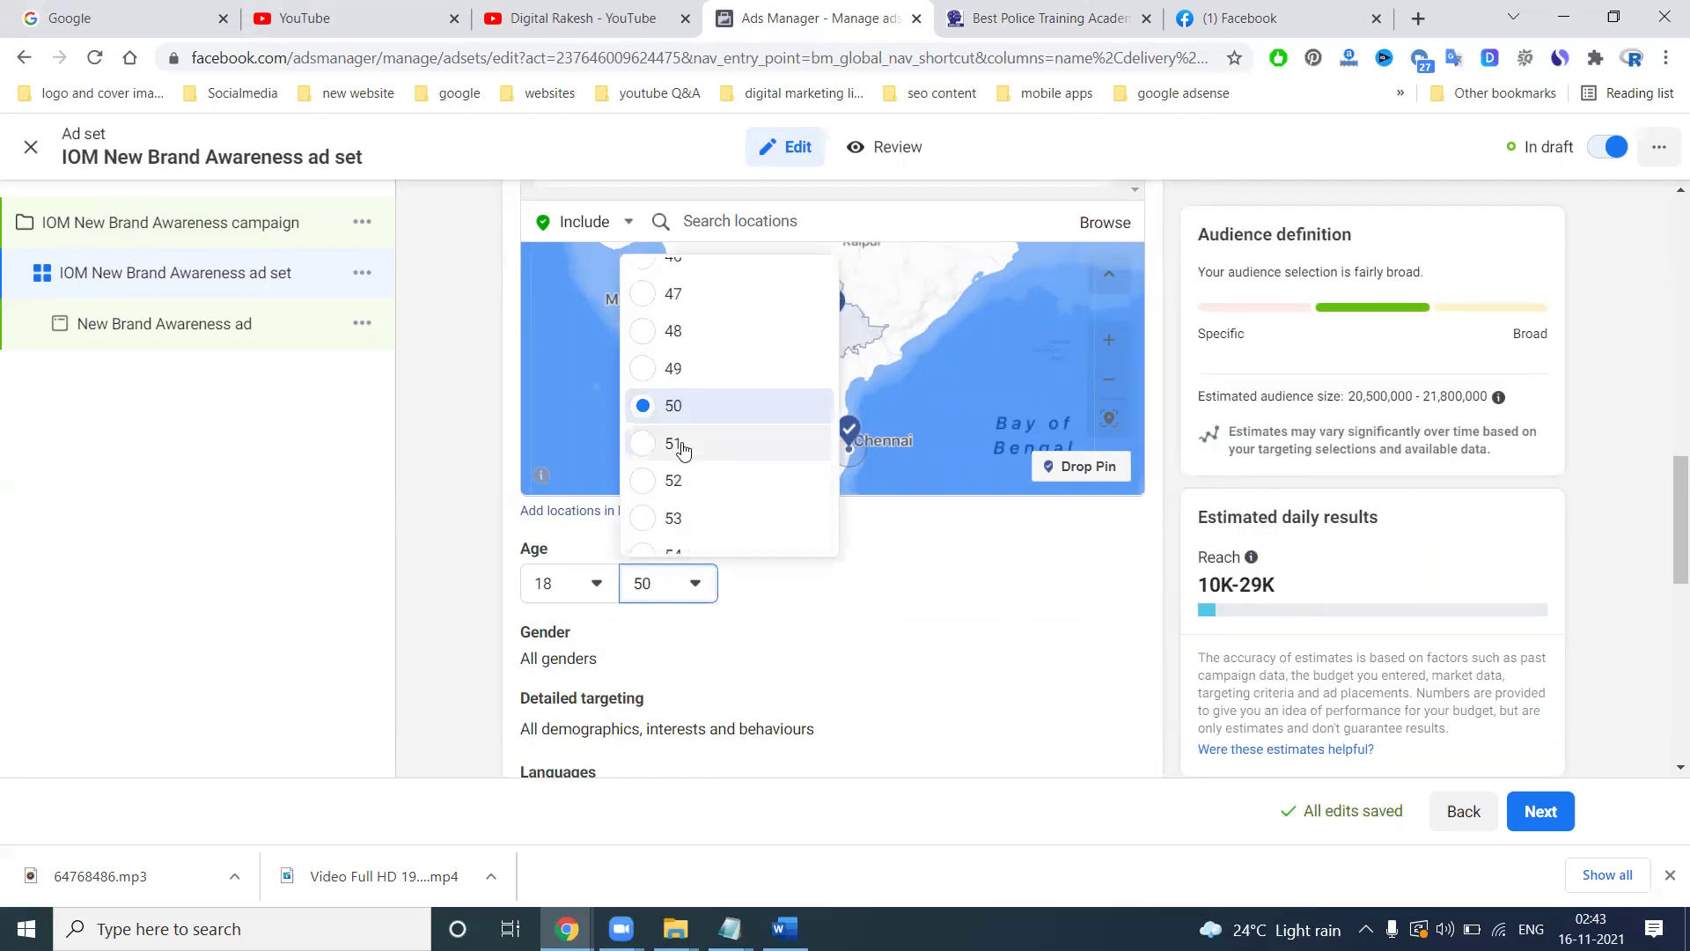
{"action": "scroll", "coordinate": [678, 444], "scroll_direction": "up", "scroll_amount": 2}
{"action": "left_click", "coordinate": [690, 330]}
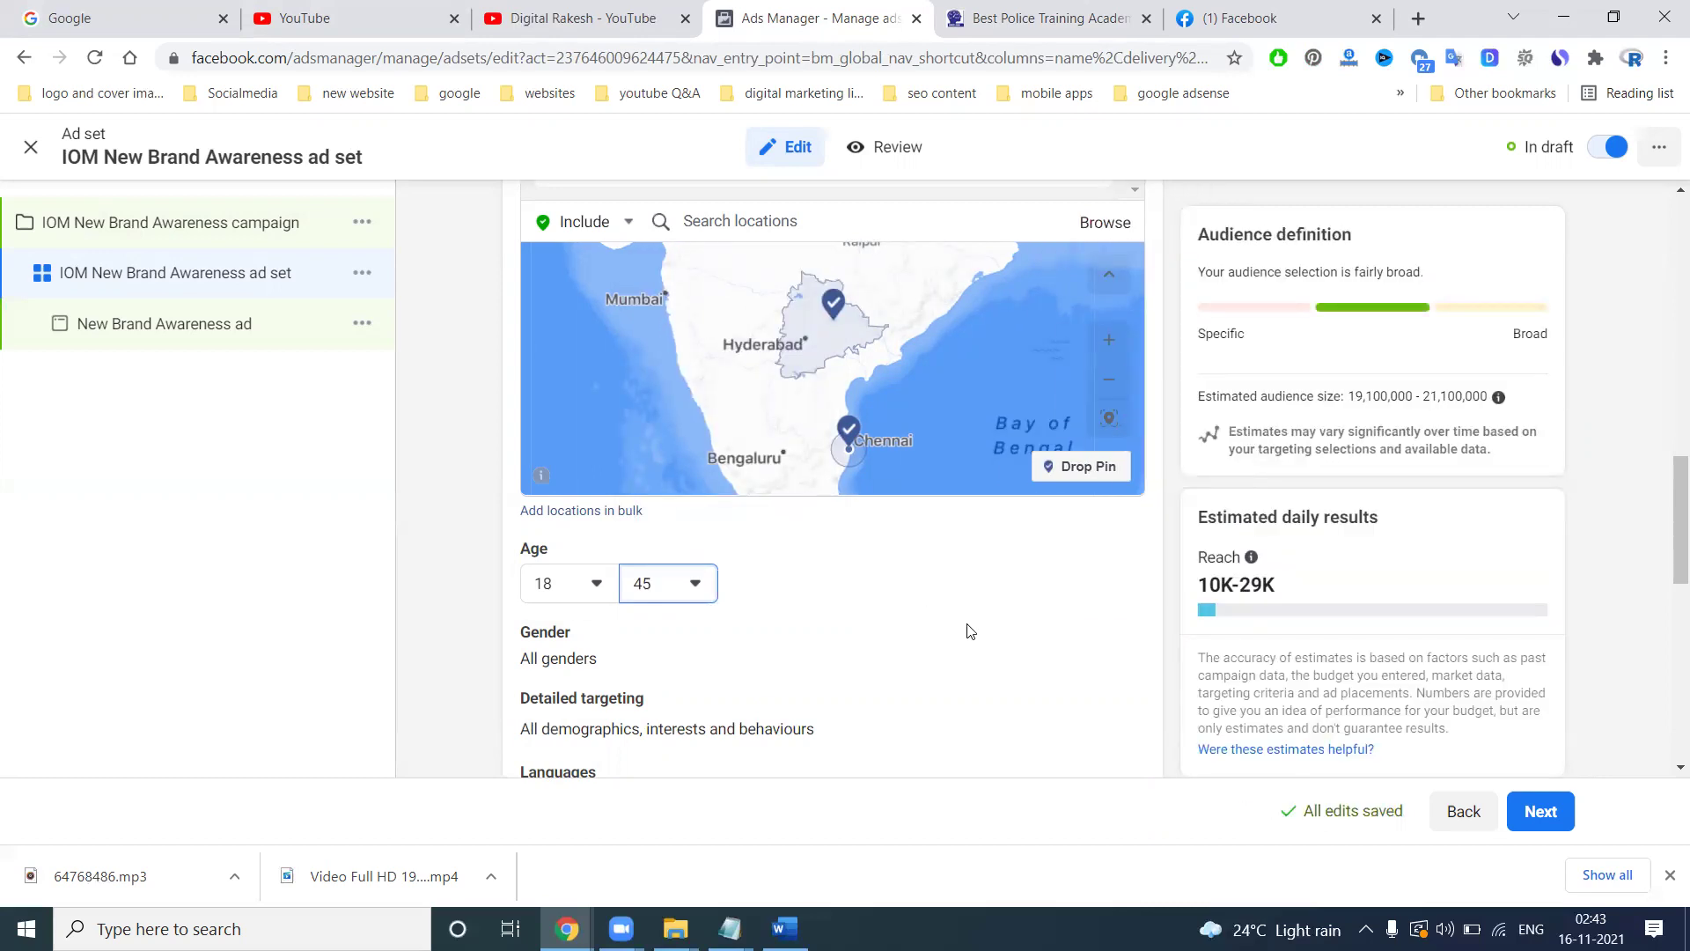
Open the audience's detailed targeting for editing and search its demographics, interests and behaviours for "police".
{"action": "scroll", "coordinate": [968, 627], "scroll_direction": "up", "scroll_amount": 3}
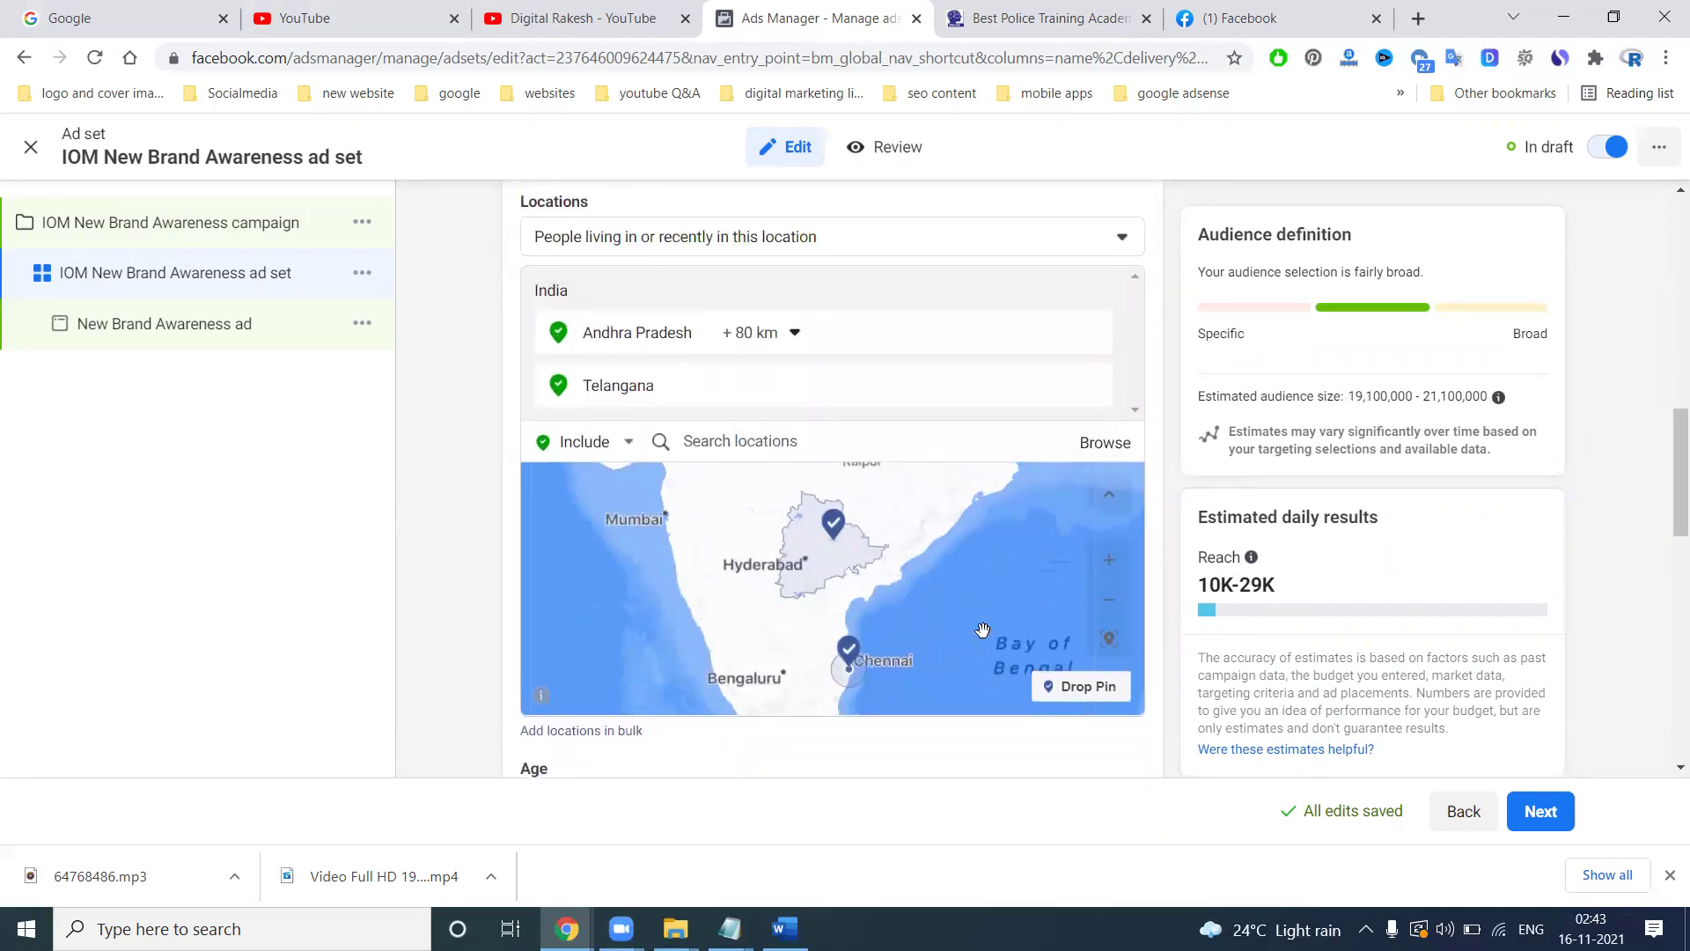
{"action": "scroll", "coordinate": [982, 630], "scroll_direction": "down", "scroll_amount": 4}
{"action": "scroll", "coordinate": [488, 566], "scroll_direction": "down", "scroll_amount": 3}
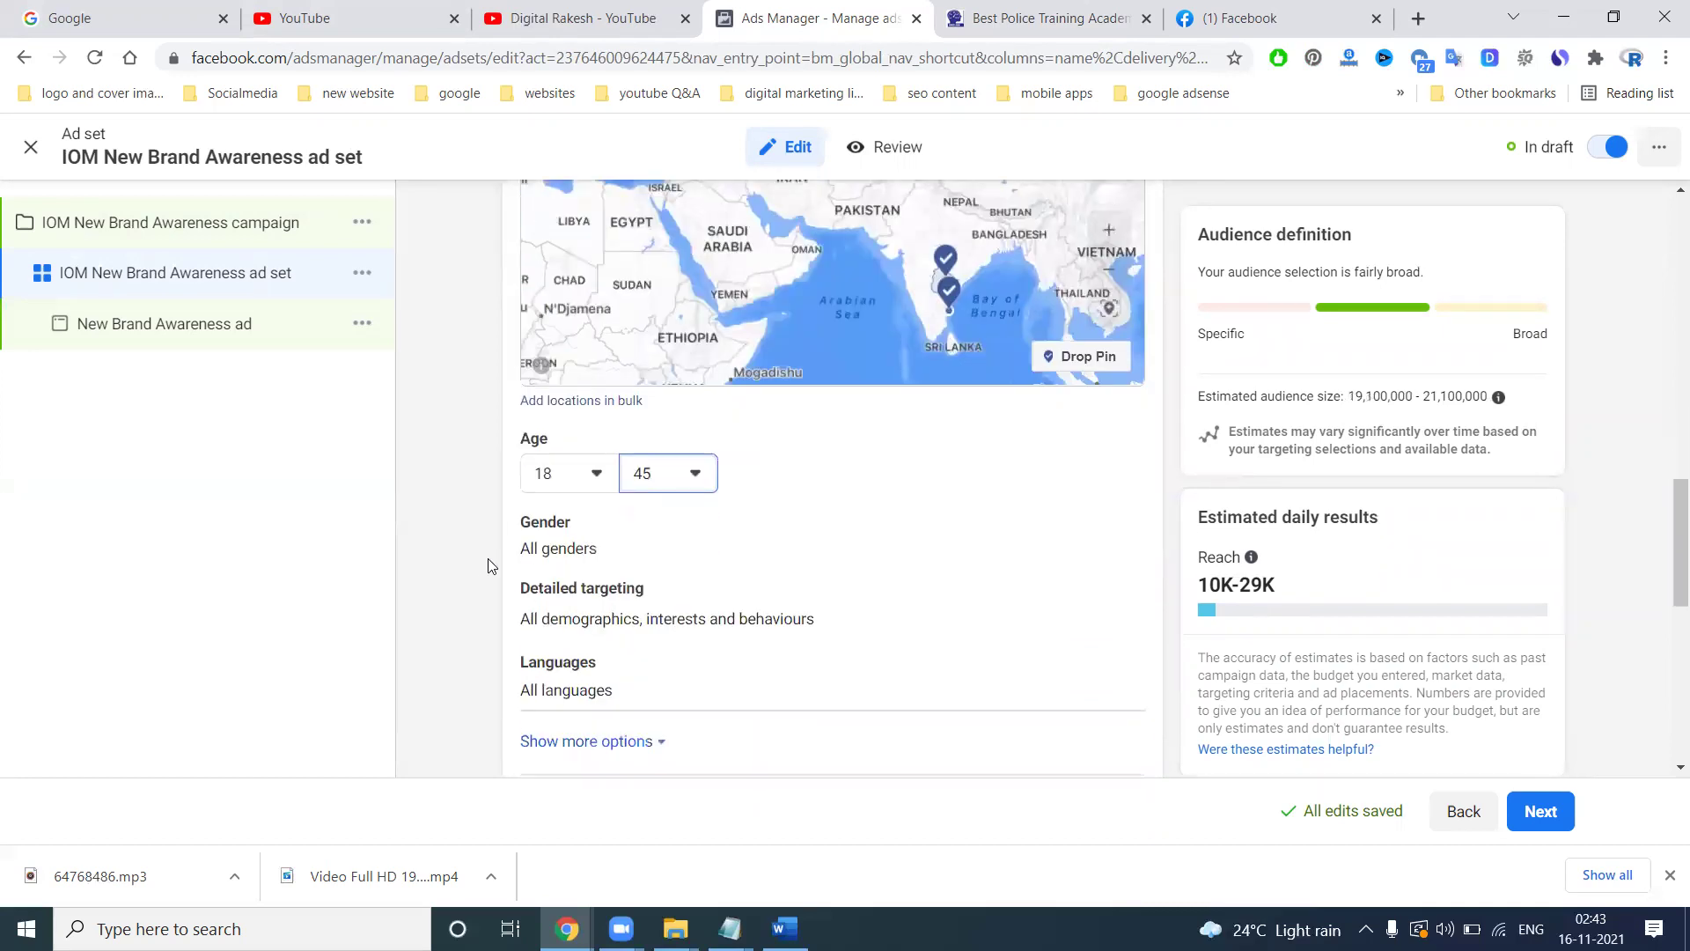
{"action": "scroll", "coordinate": [490, 556], "scroll_direction": "down", "scroll_amount": 2}
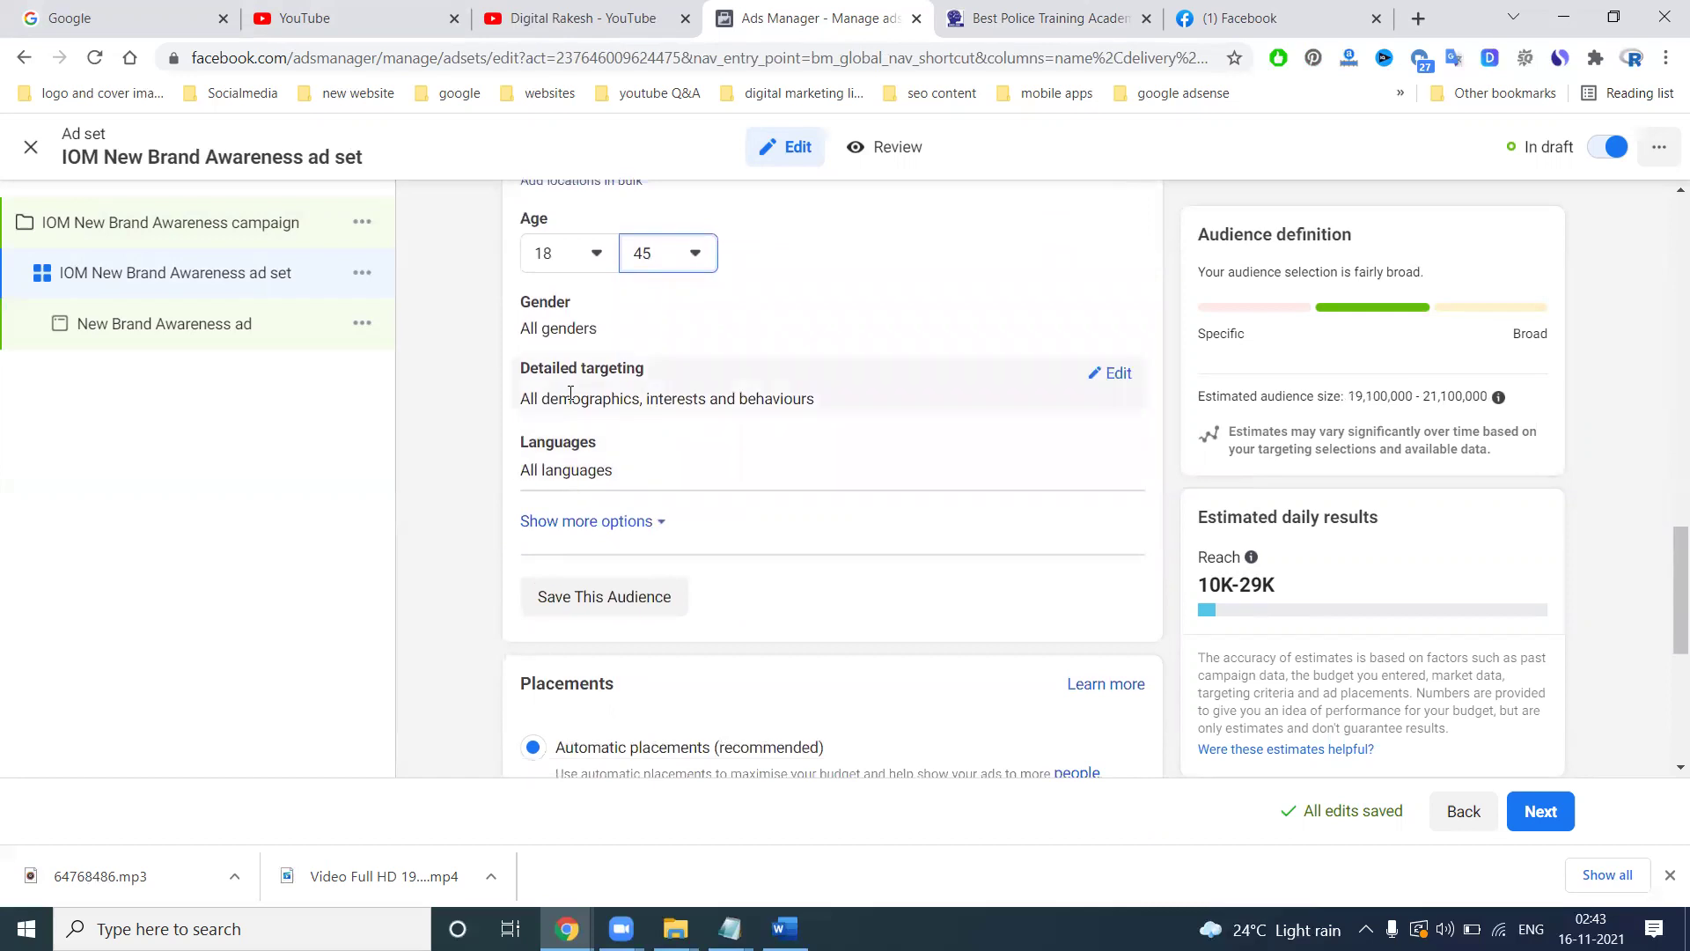
{"action": "left_click", "coordinate": [1114, 375]}
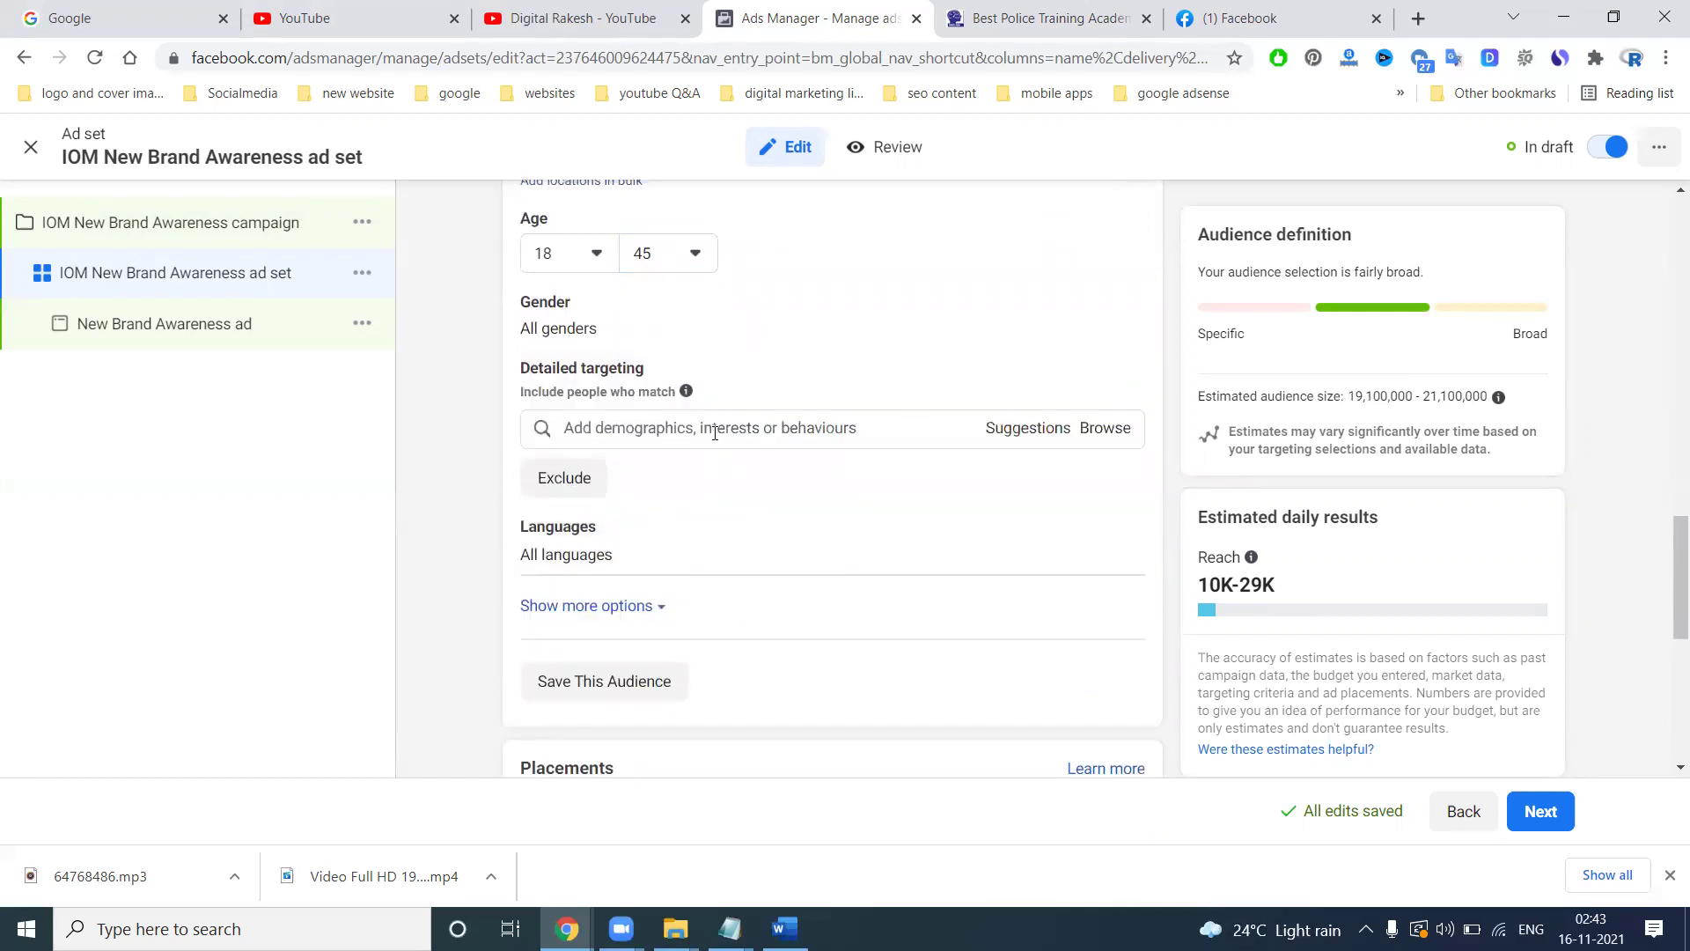
{"action": "left_click", "coordinate": [714, 429]}
{"action": "type", "text": "police"}
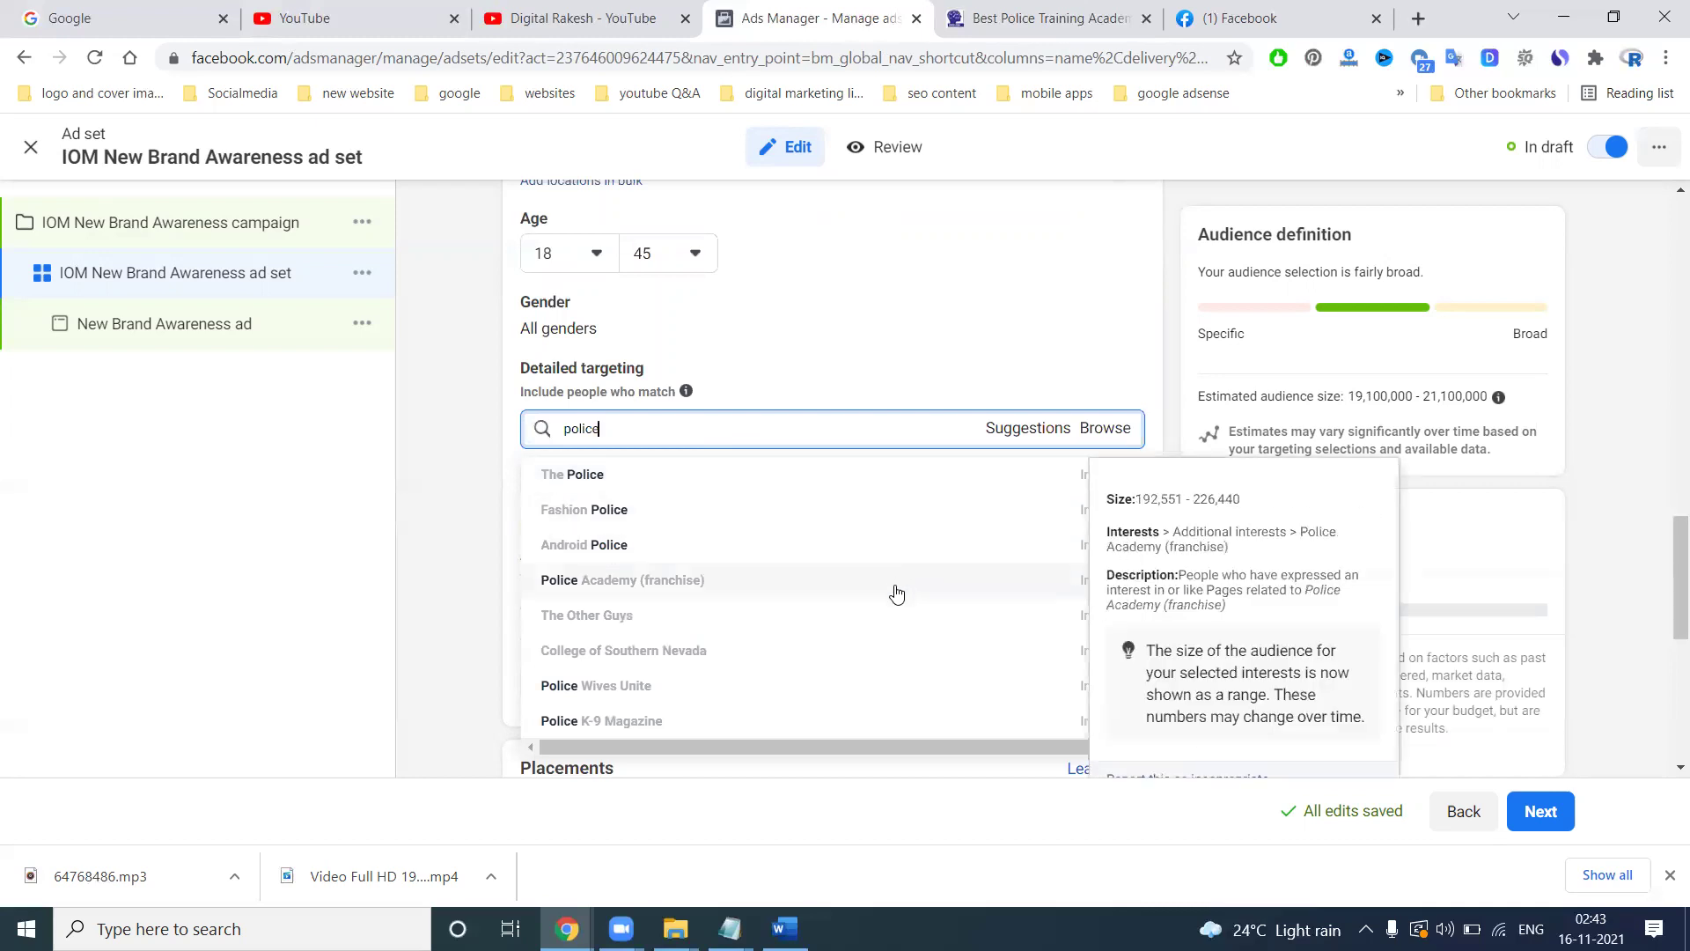
Search the detailed targeting options for "si const" and clear the search without adding any interest.
{"action": "double_click", "coordinate": [736, 421]}
{"action": "type", "text": "s"}
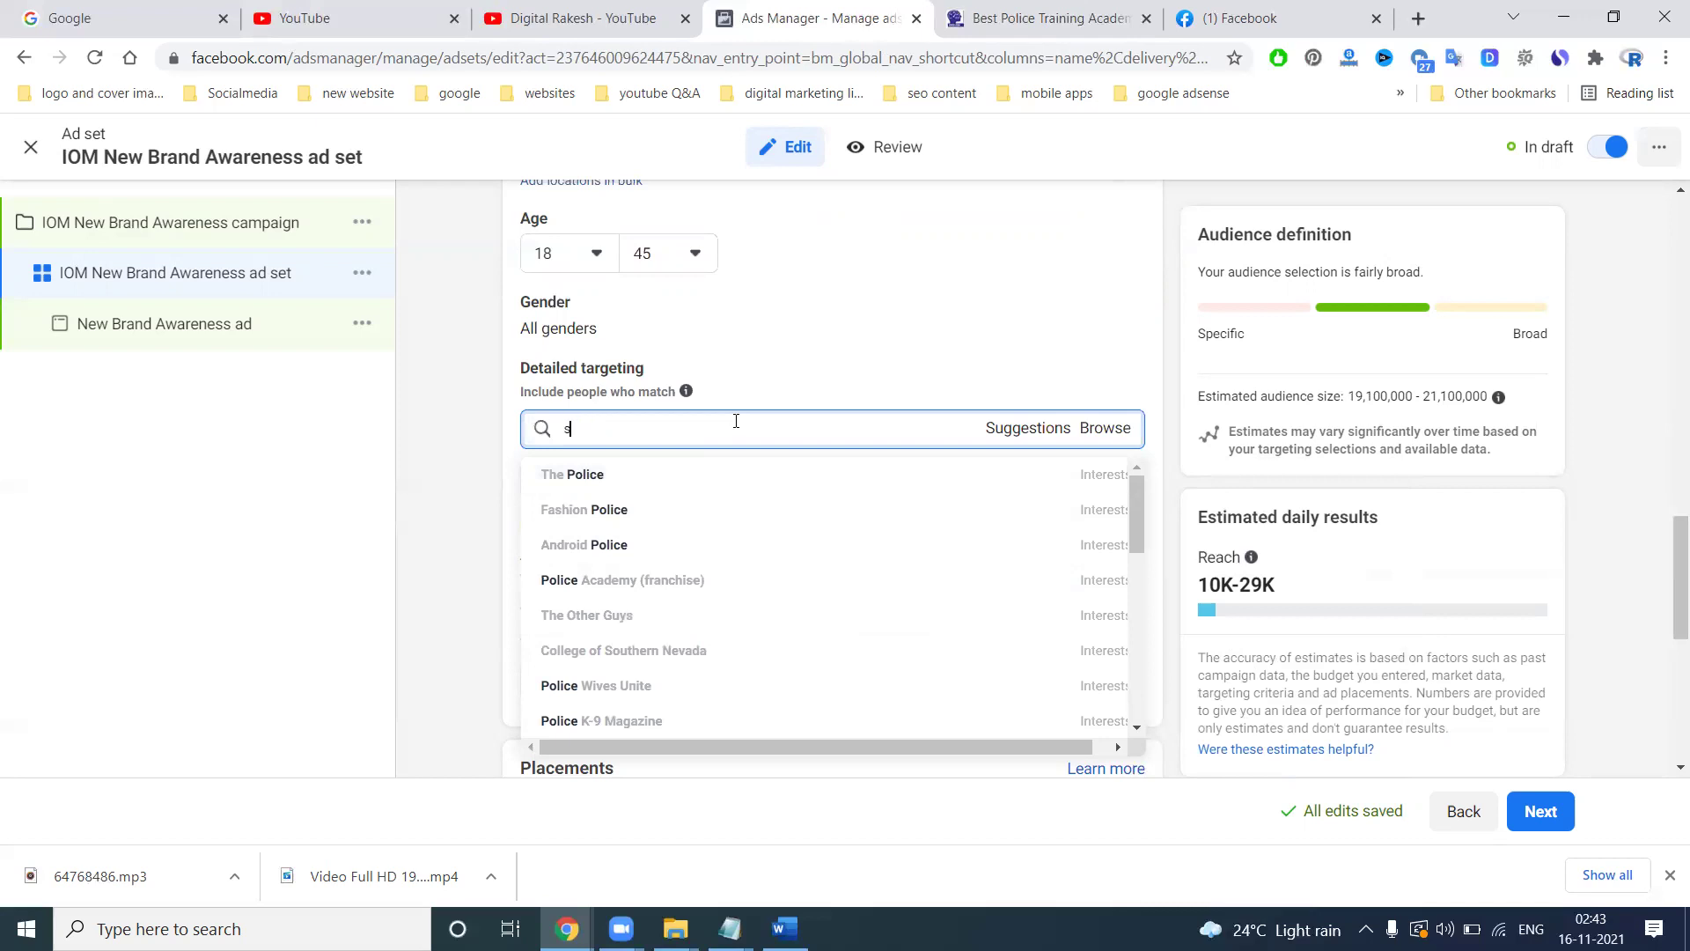
{"action": "type", "text": "i const"}
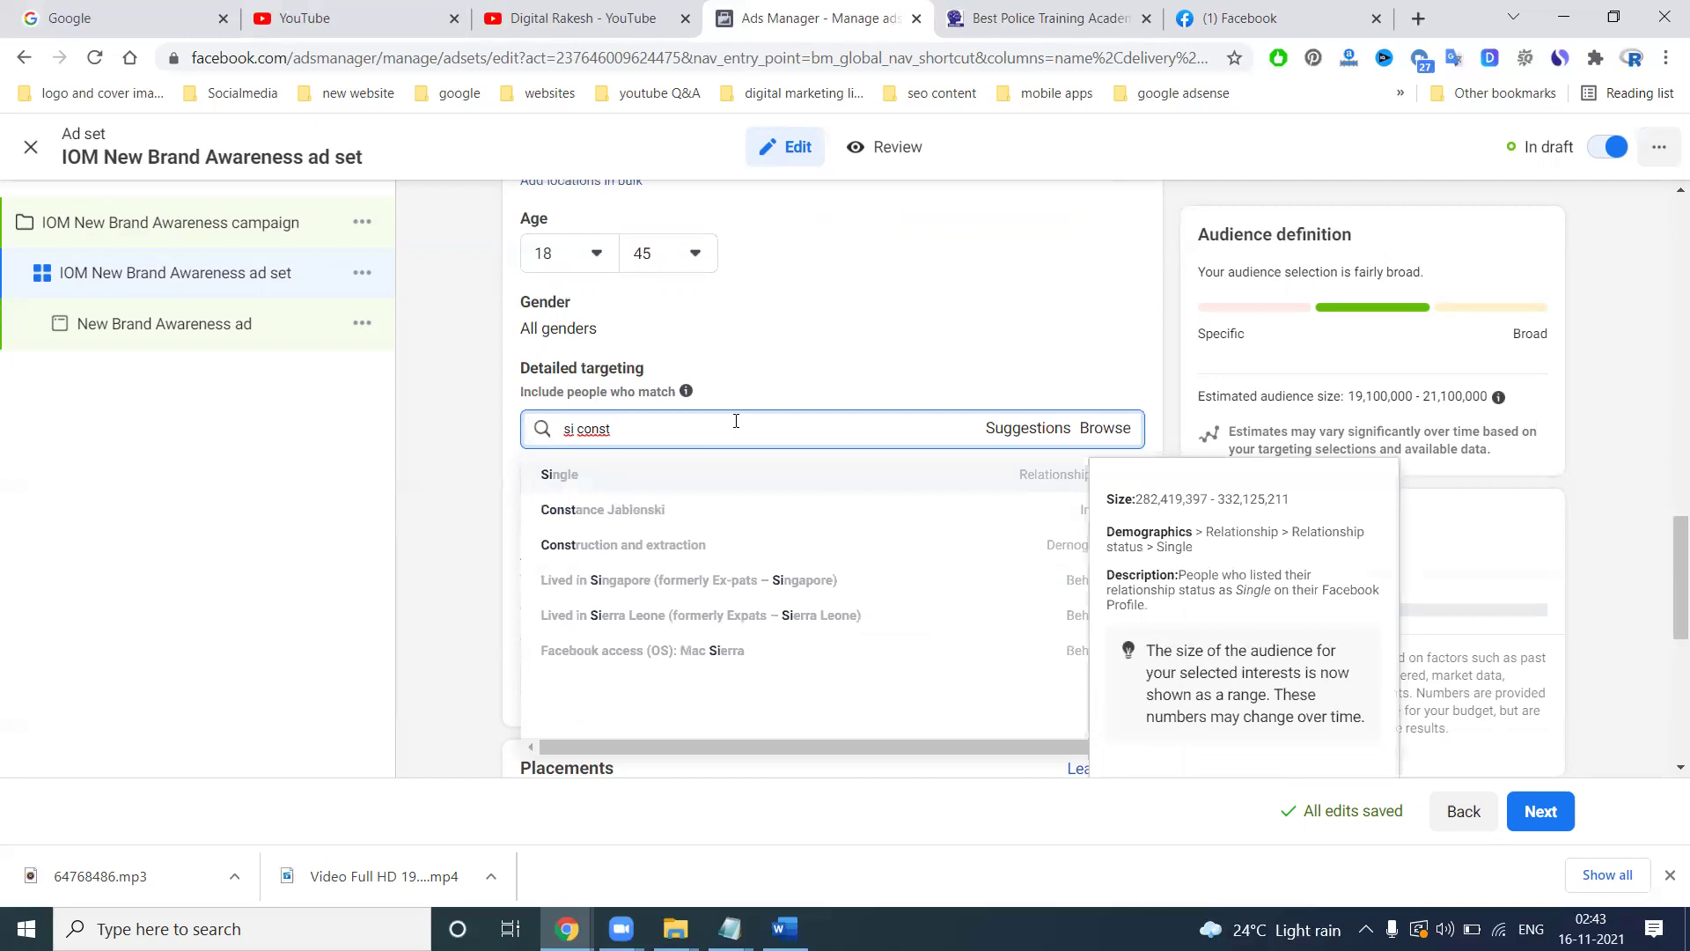
{"action": "left_click", "coordinate": [686, 427]}
{"action": "key", "text": "ctrl+a"}
{"action": "key", "text": "BackSpace"}
{"action": "left_click", "coordinate": [503, 484]}
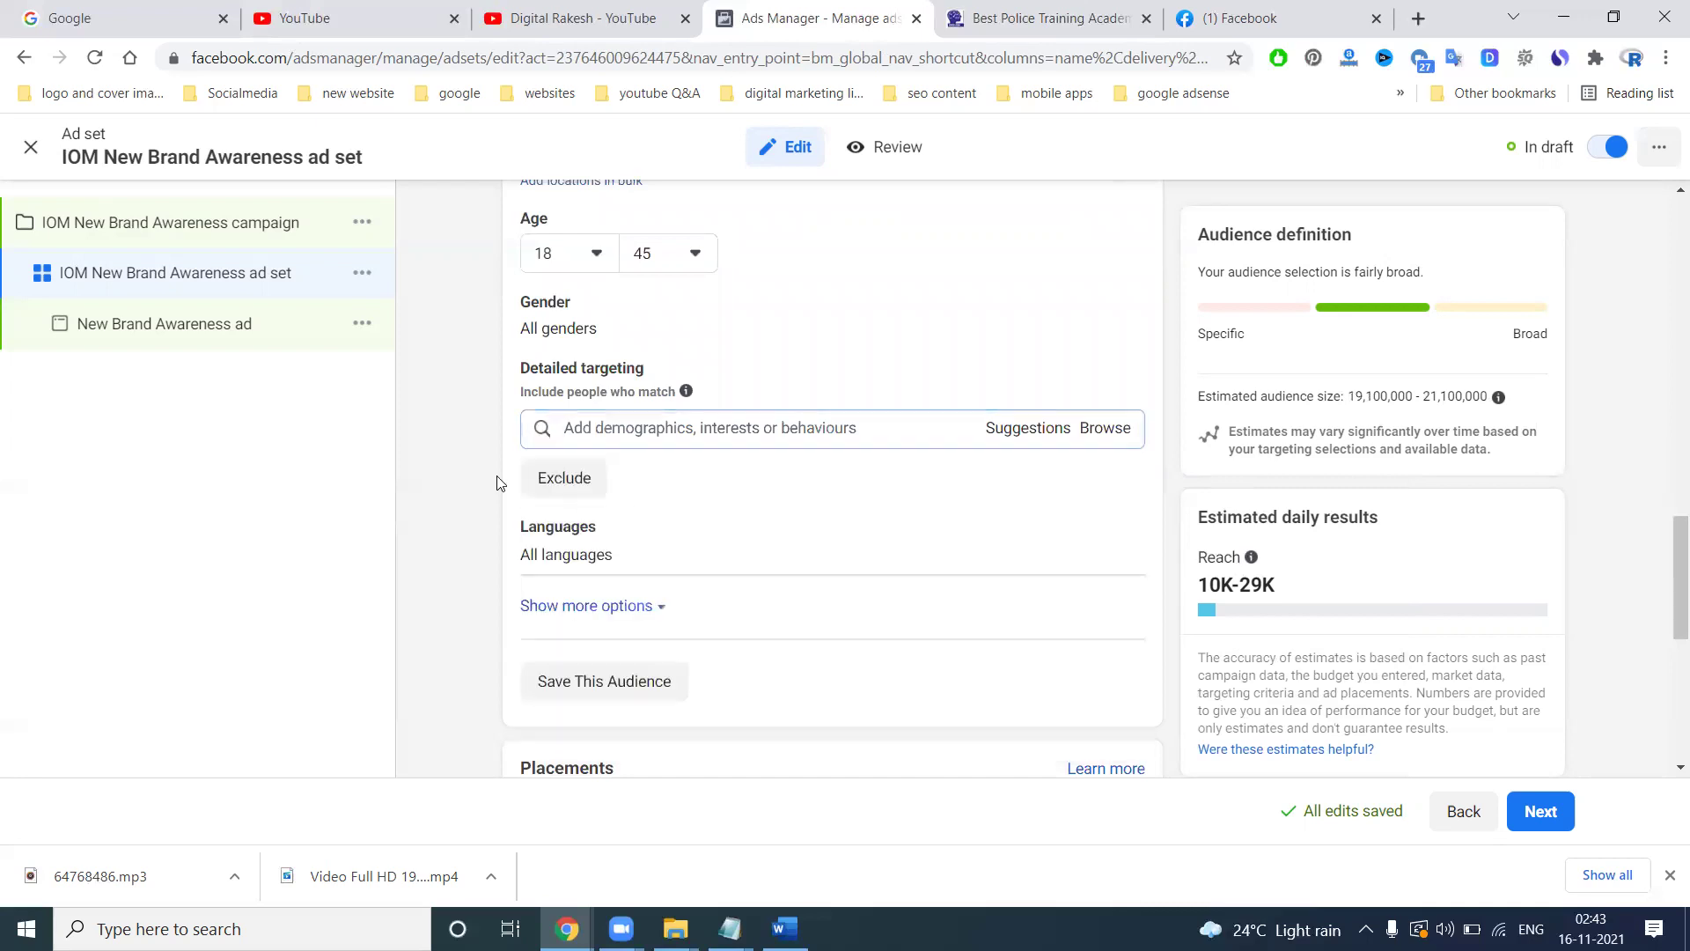
Switch the ad set to manual placements and review the platforms, placements and delivery settings.
{"action": "scroll", "coordinate": [528, 476], "scroll_direction": "down", "scroll_amount": 3}
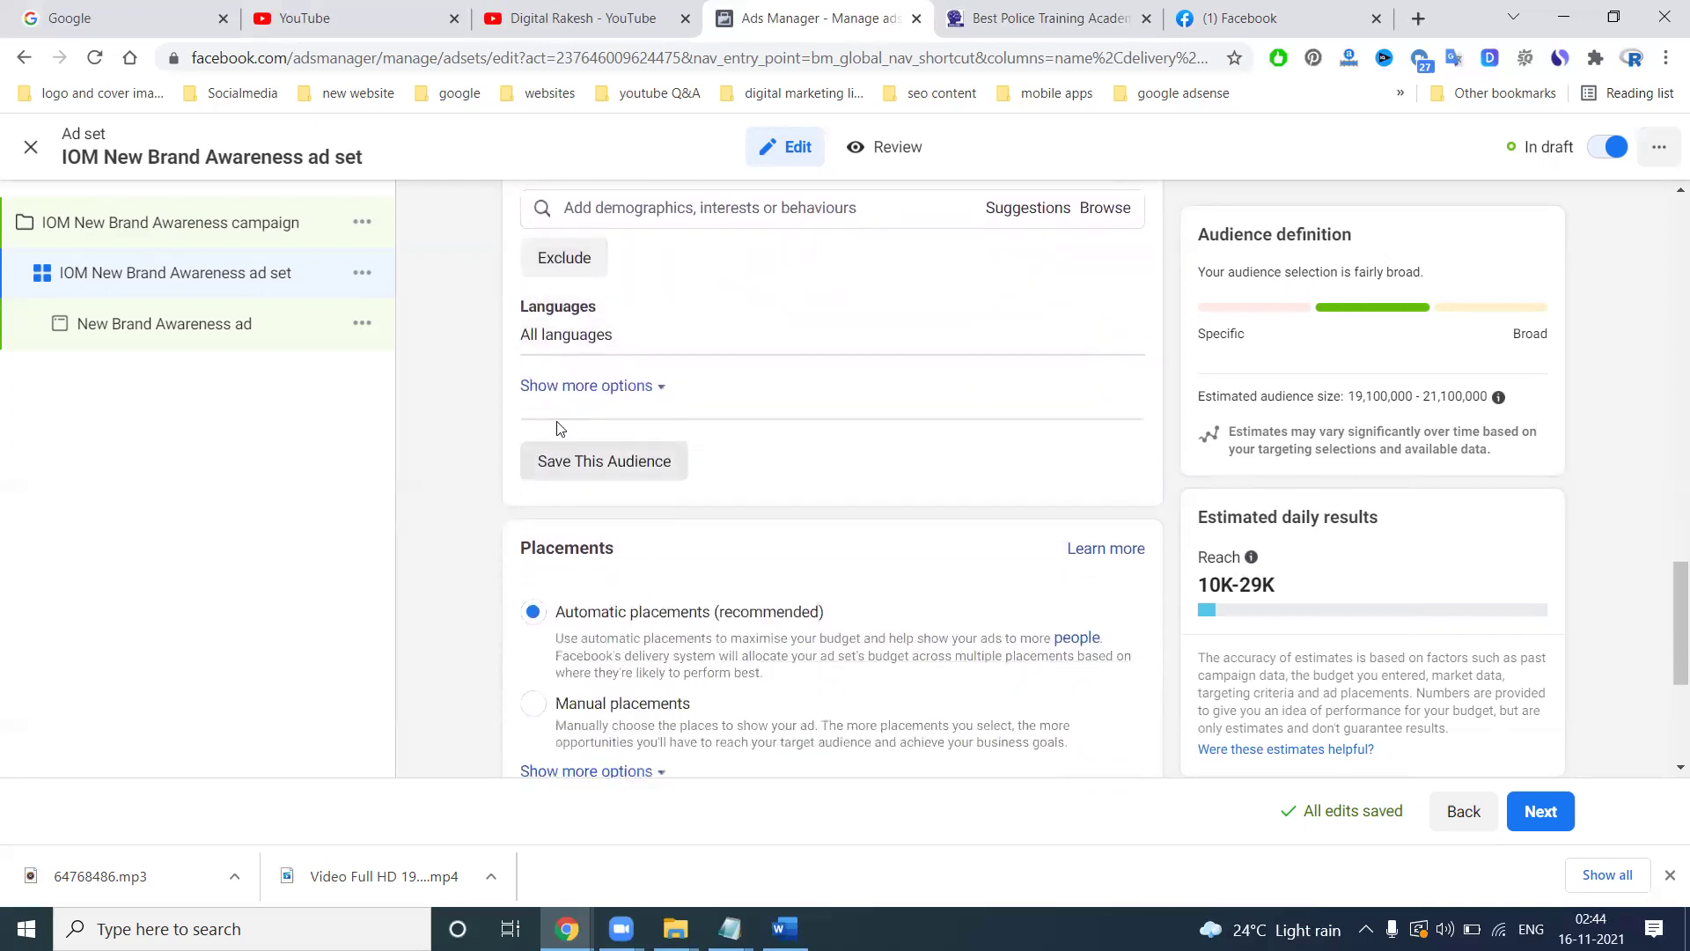
{"action": "scroll", "coordinate": [638, 523], "scroll_direction": "down", "scroll_amount": 3}
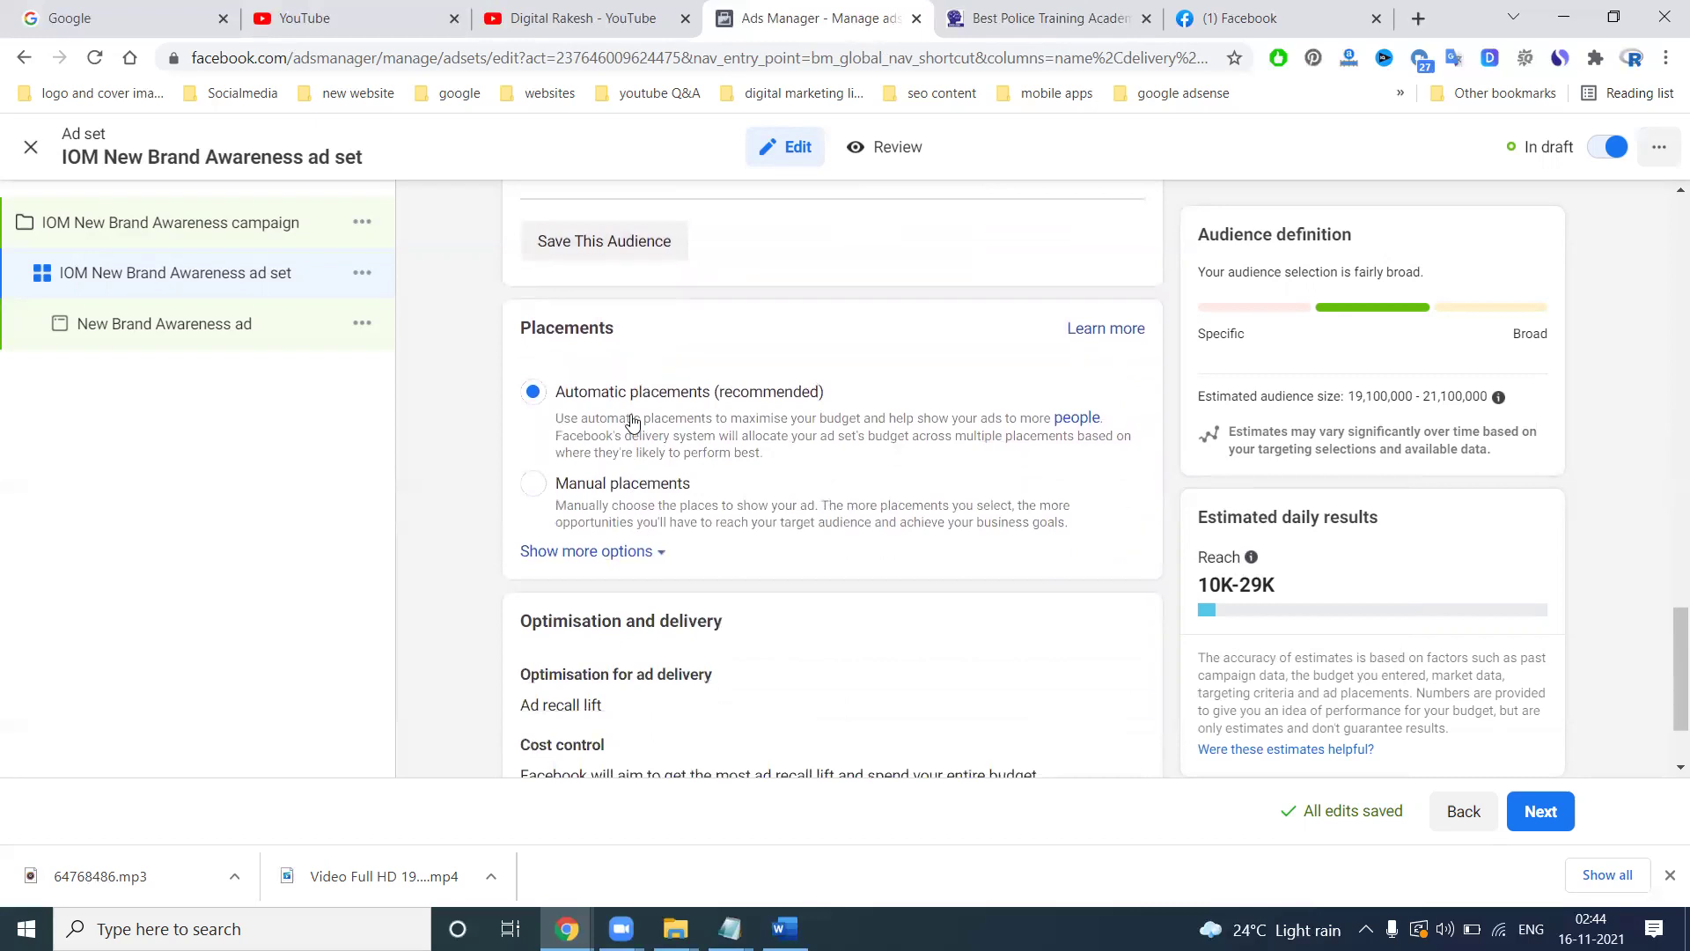
{"action": "left_click", "coordinate": [592, 490]}
{"action": "scroll", "coordinate": [947, 513], "scroll_direction": "down", "scroll_amount": 2}
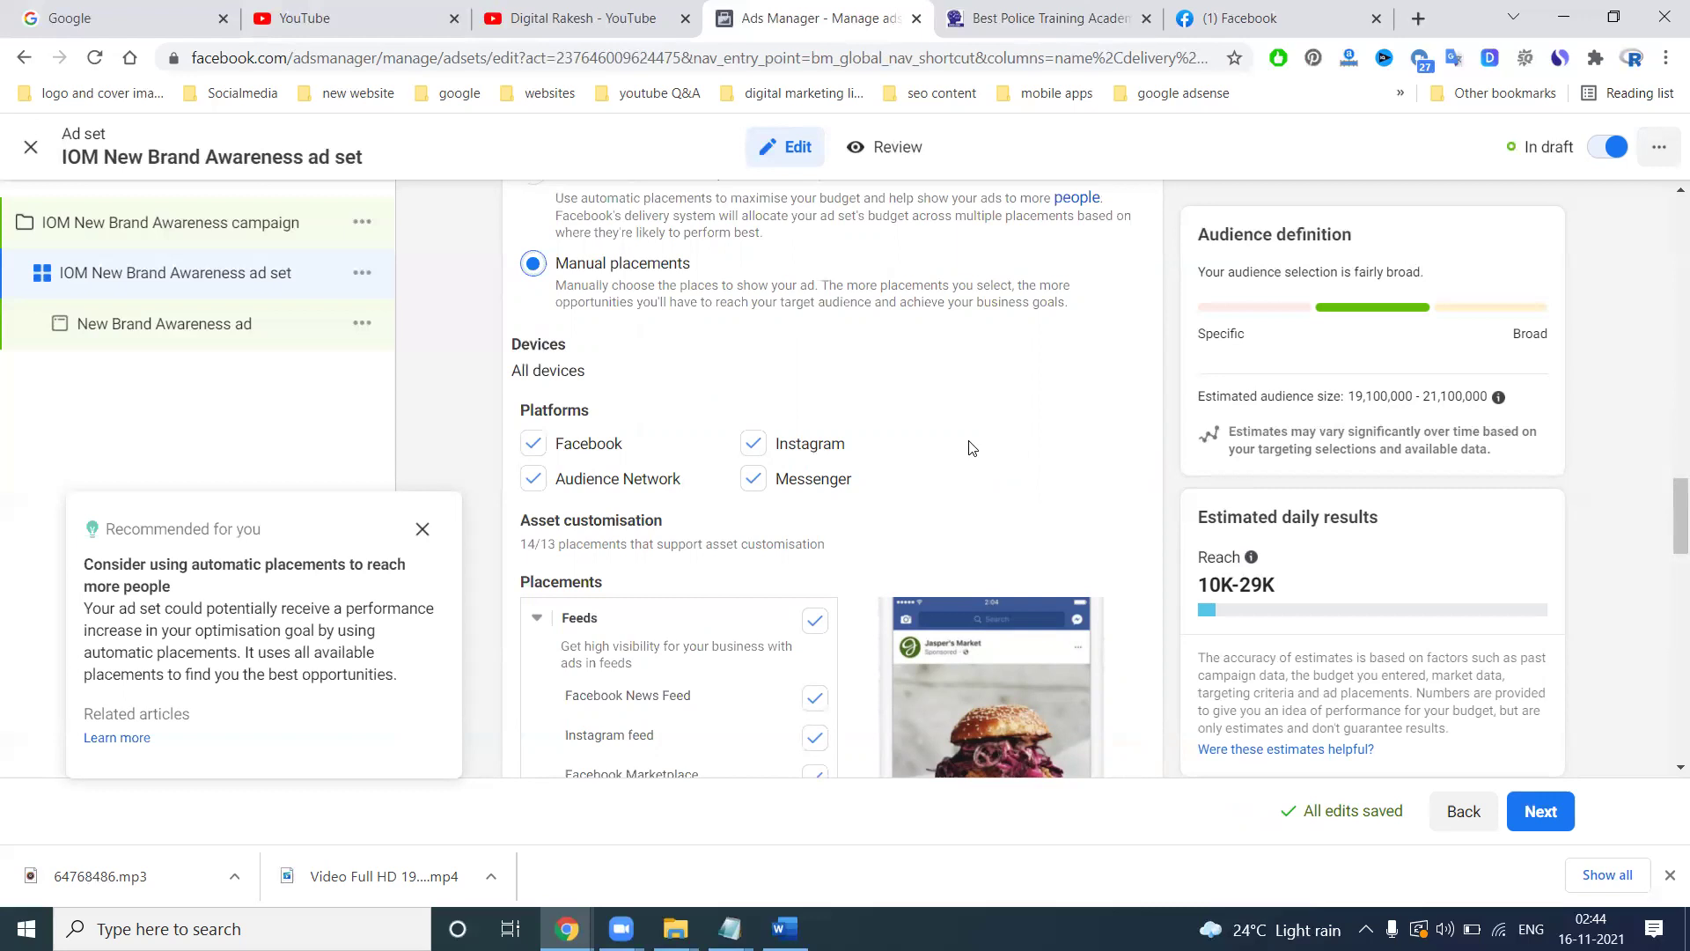
{"action": "scroll", "coordinate": [969, 448], "scroll_direction": "down", "scroll_amount": 15}
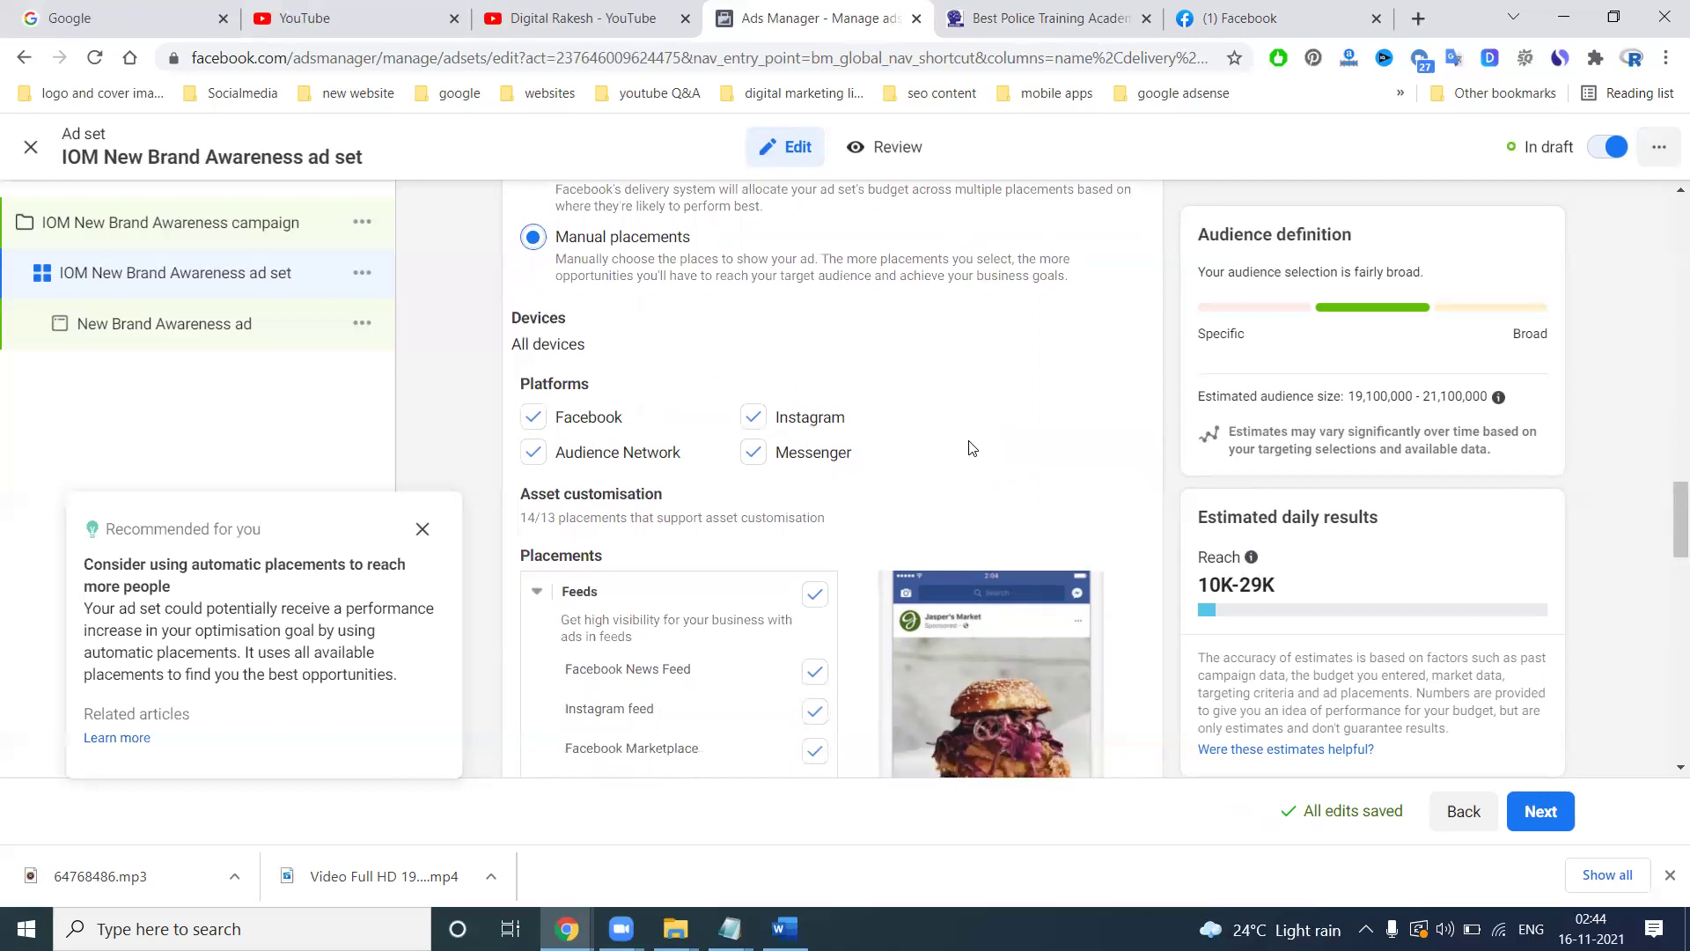
{"action": "scroll", "coordinate": [806, 493], "scroll_direction": "down", "scroll_amount": 1}
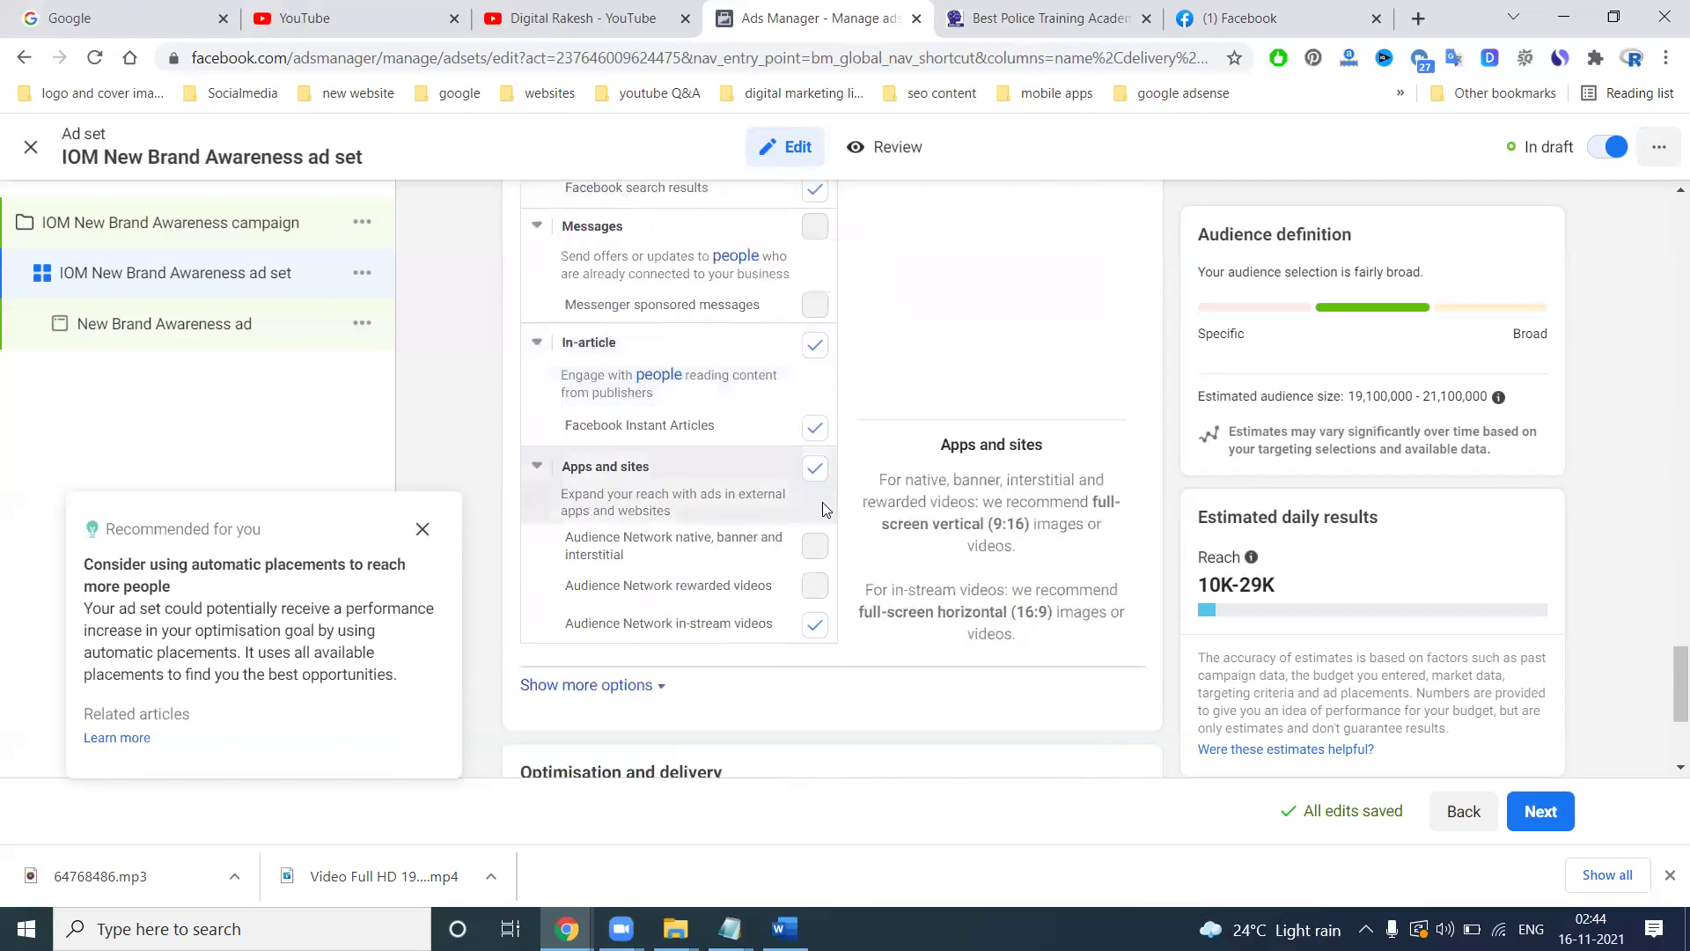
{"action": "scroll", "coordinate": [972, 526], "scroll_direction": "down", "scroll_amount": 3}
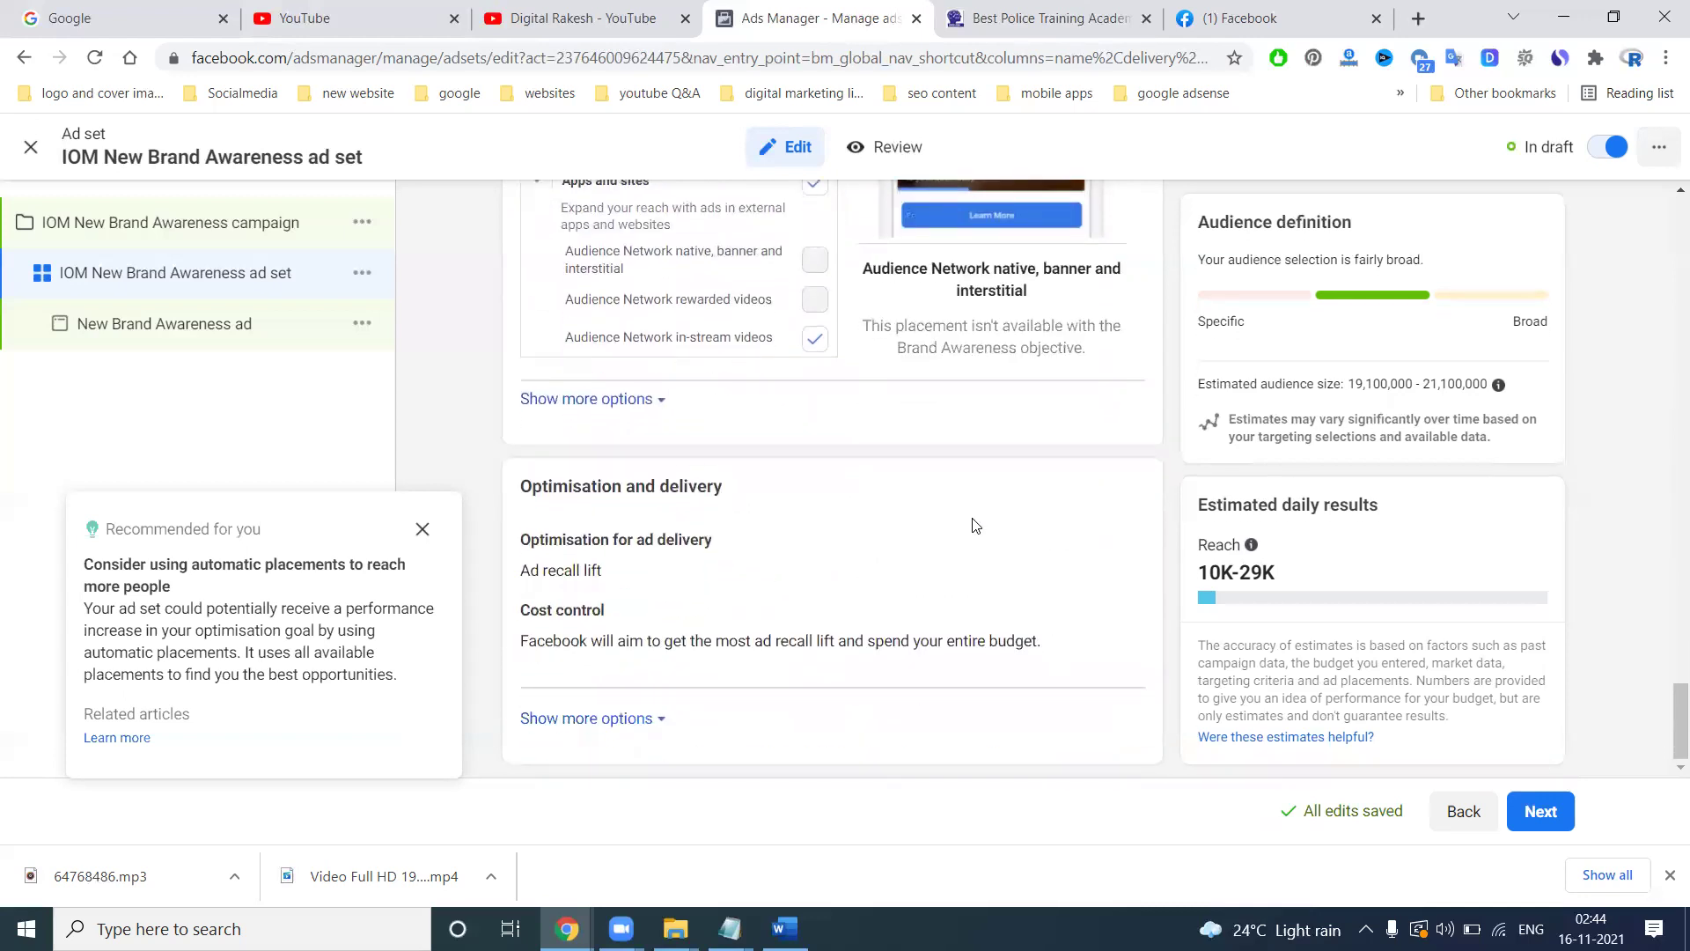
Continue to the ad and set its Facebook Page to "IOM Academy Group 1 and 2 or SI Constable".
{"action": "left_click", "coordinate": [1555, 815]}
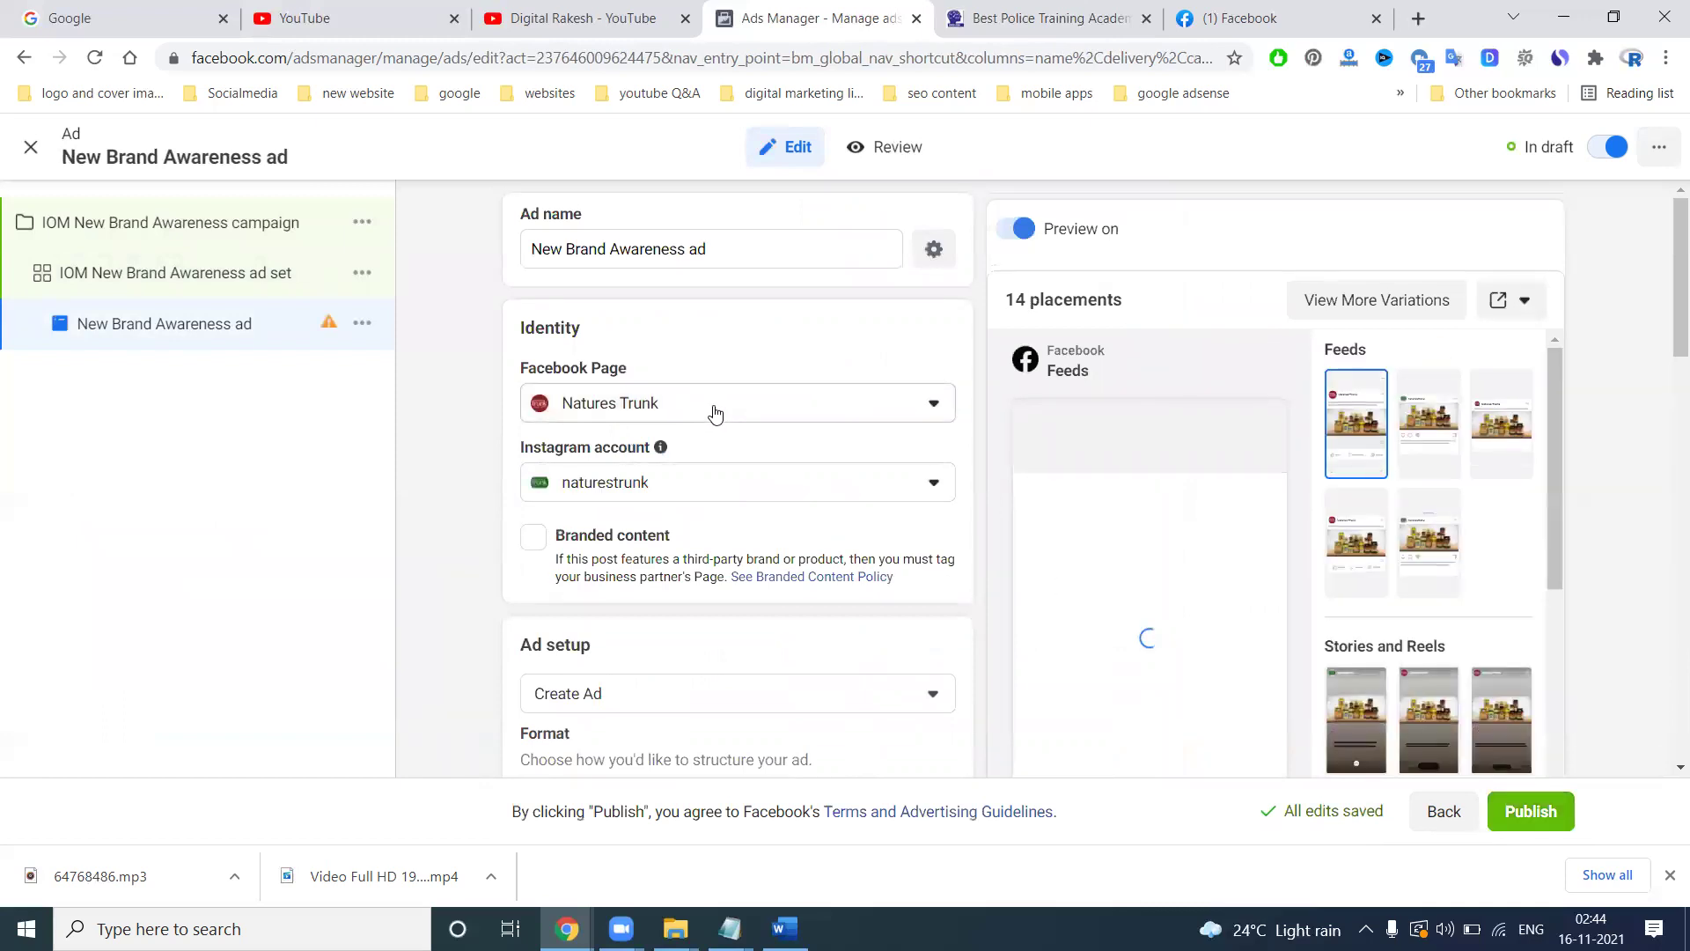
{"action": "left_click", "coordinate": [715, 414]}
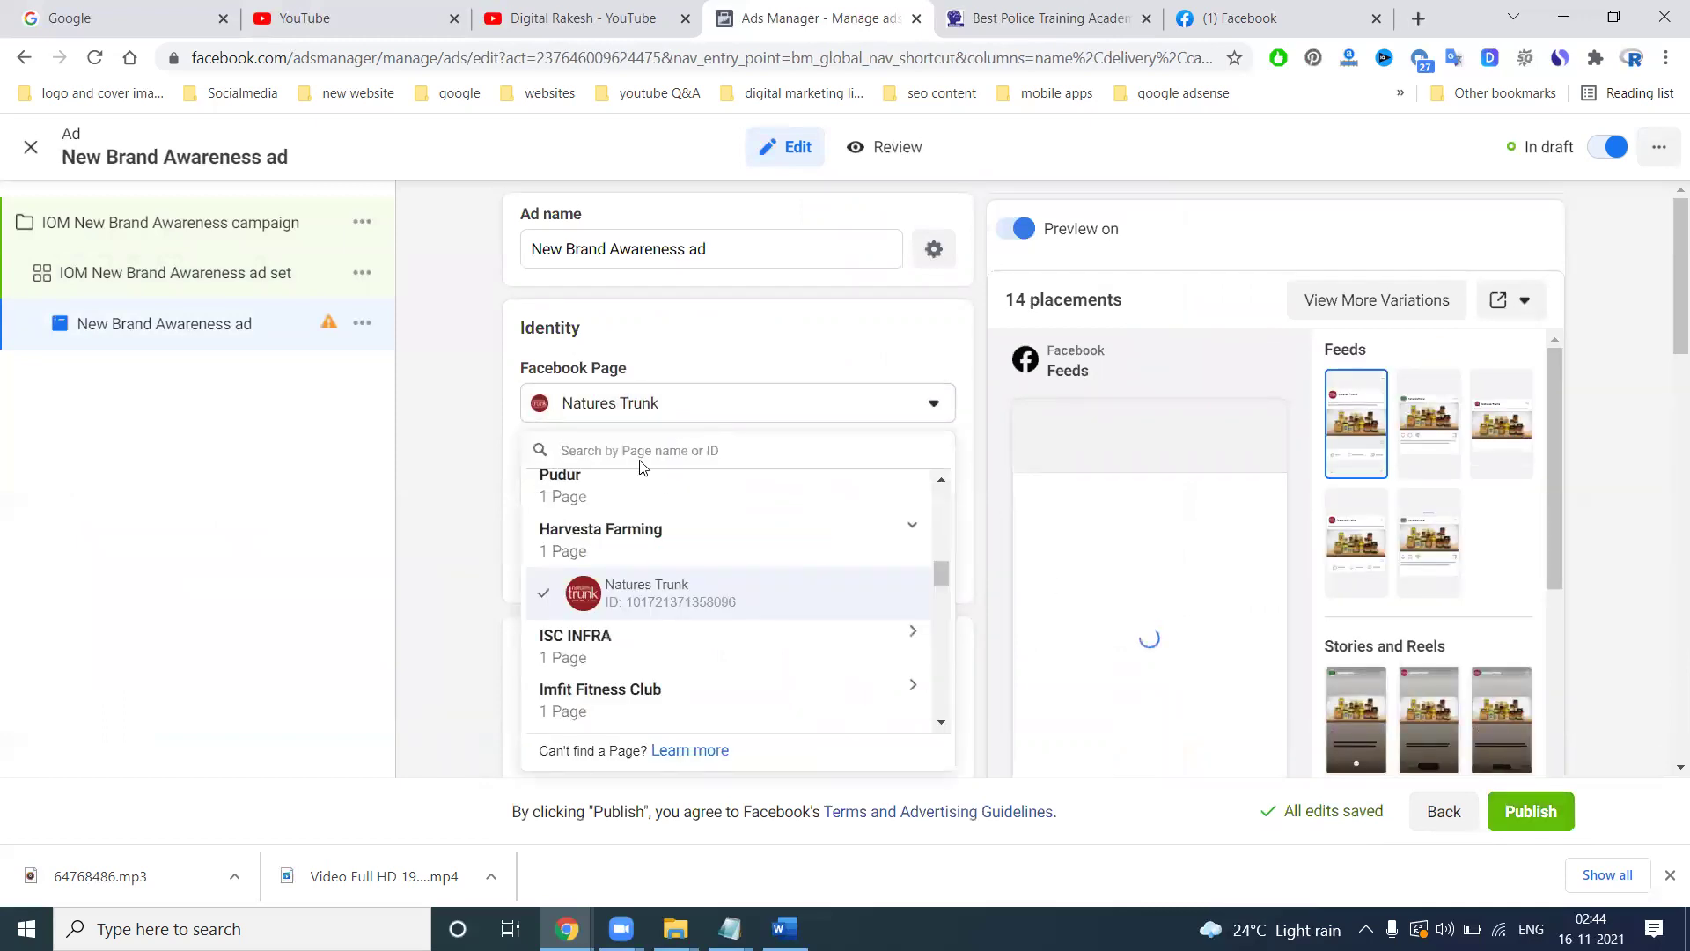
{"action": "type", "text": "iom"}
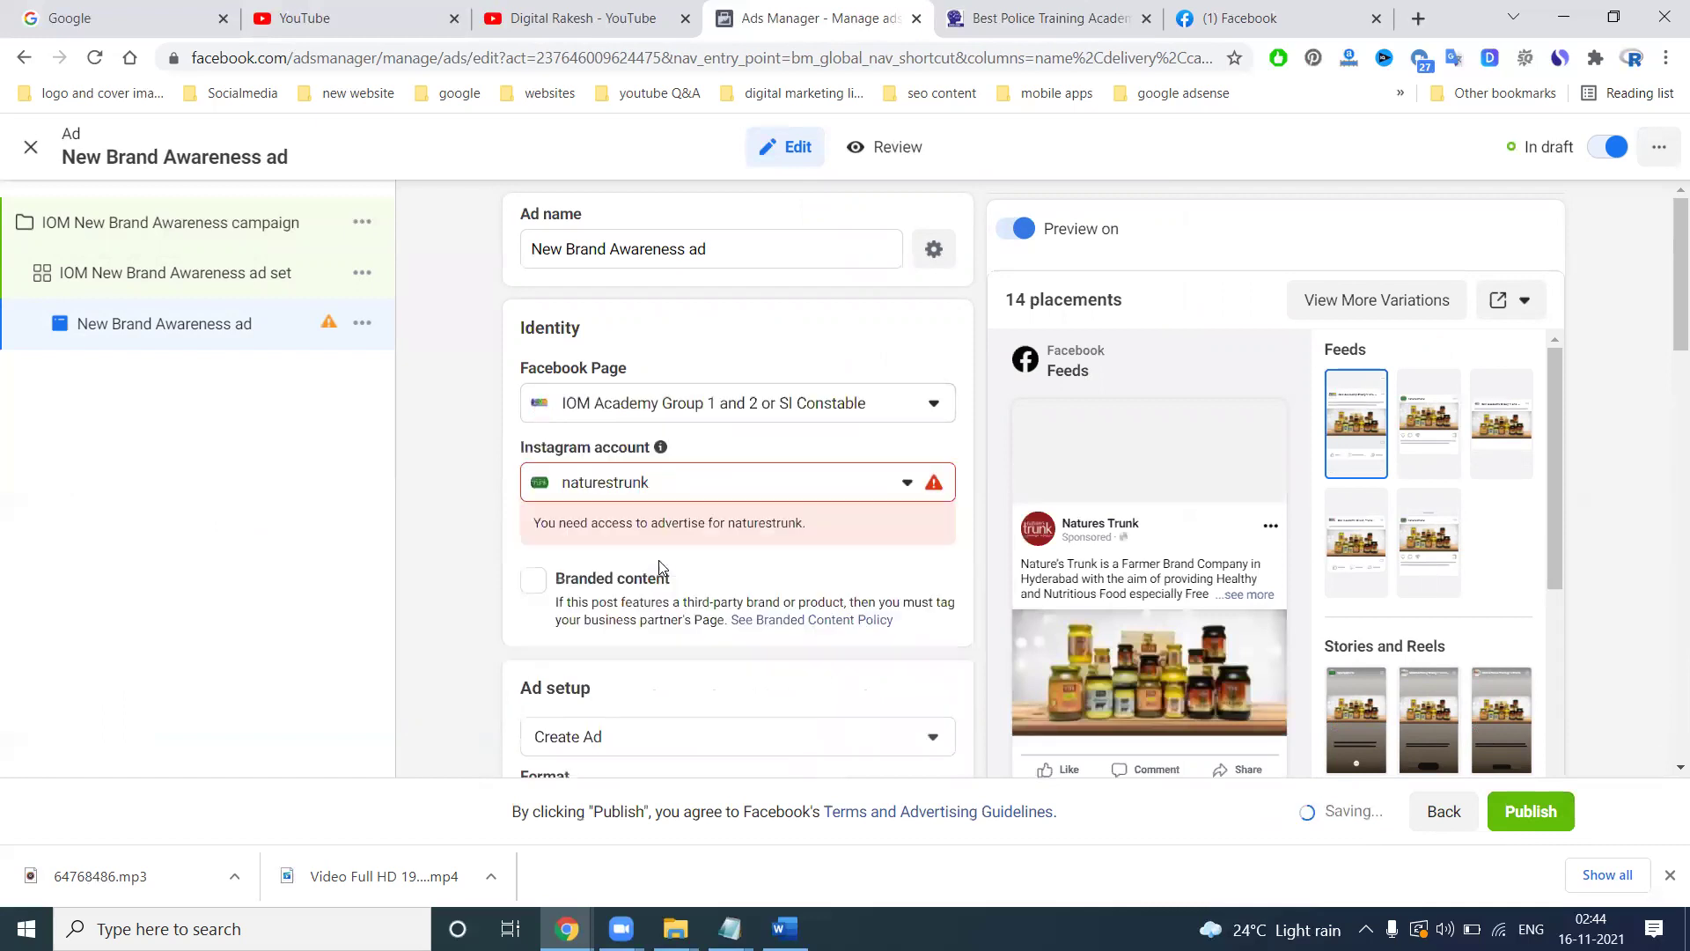
{"action": "left_click", "coordinate": [662, 550]}
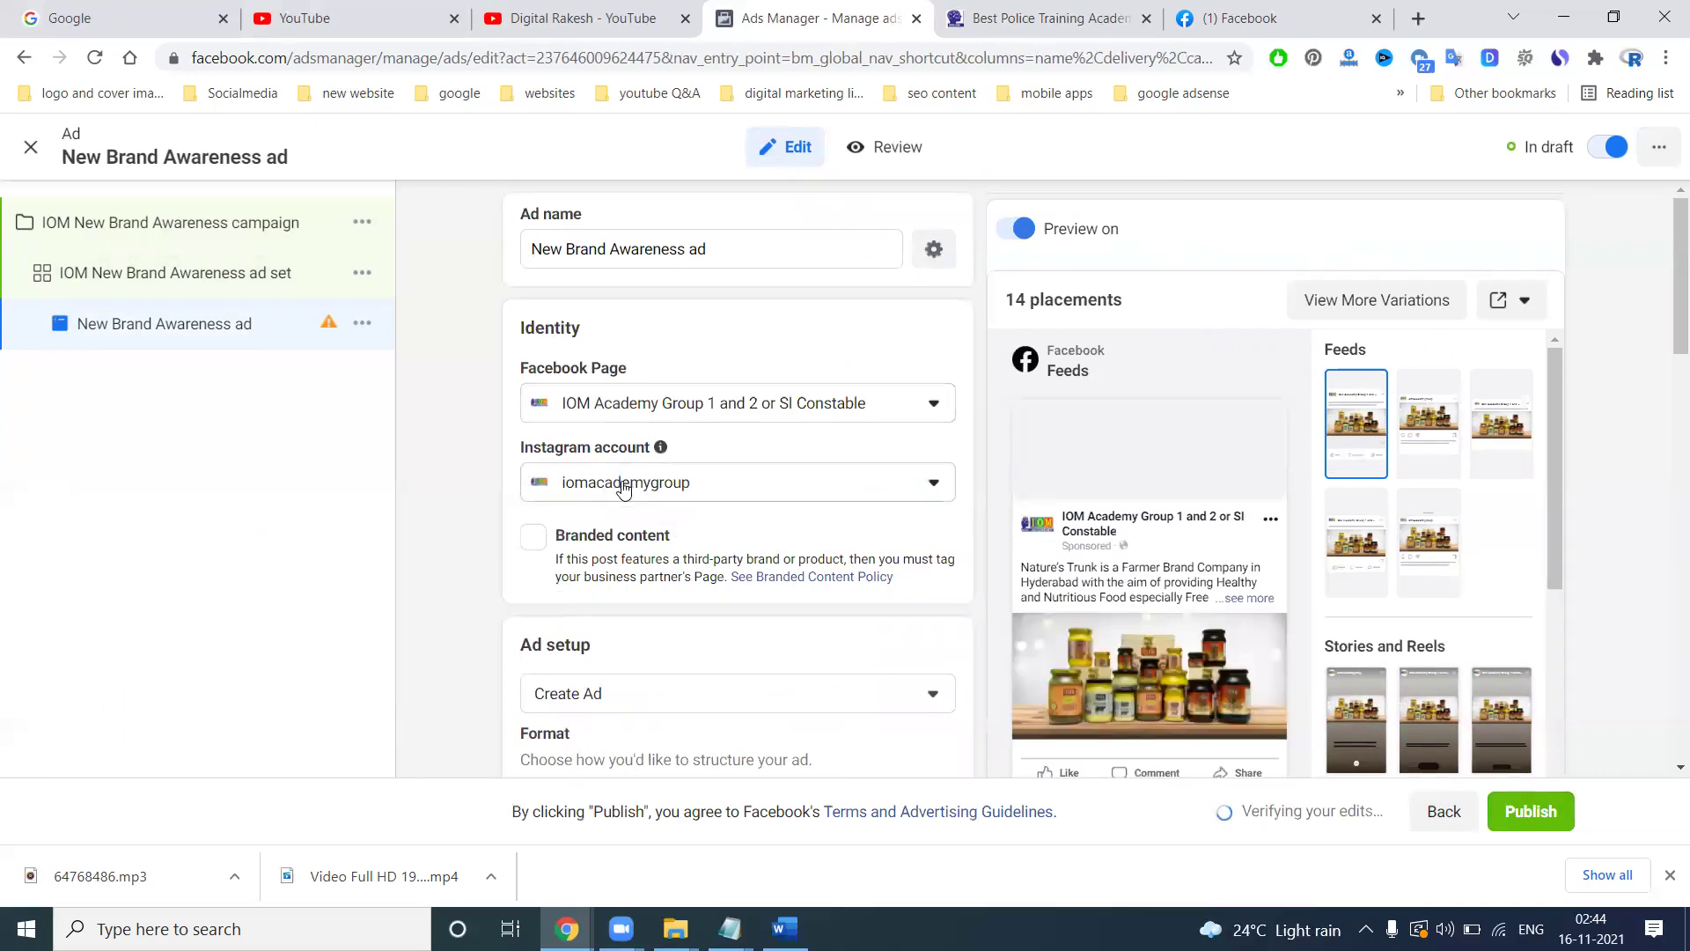
Look through the iomacademy.in home page for the academy's courses, services and contact details.
{"action": "key", "text": "ctrl+Tab"}
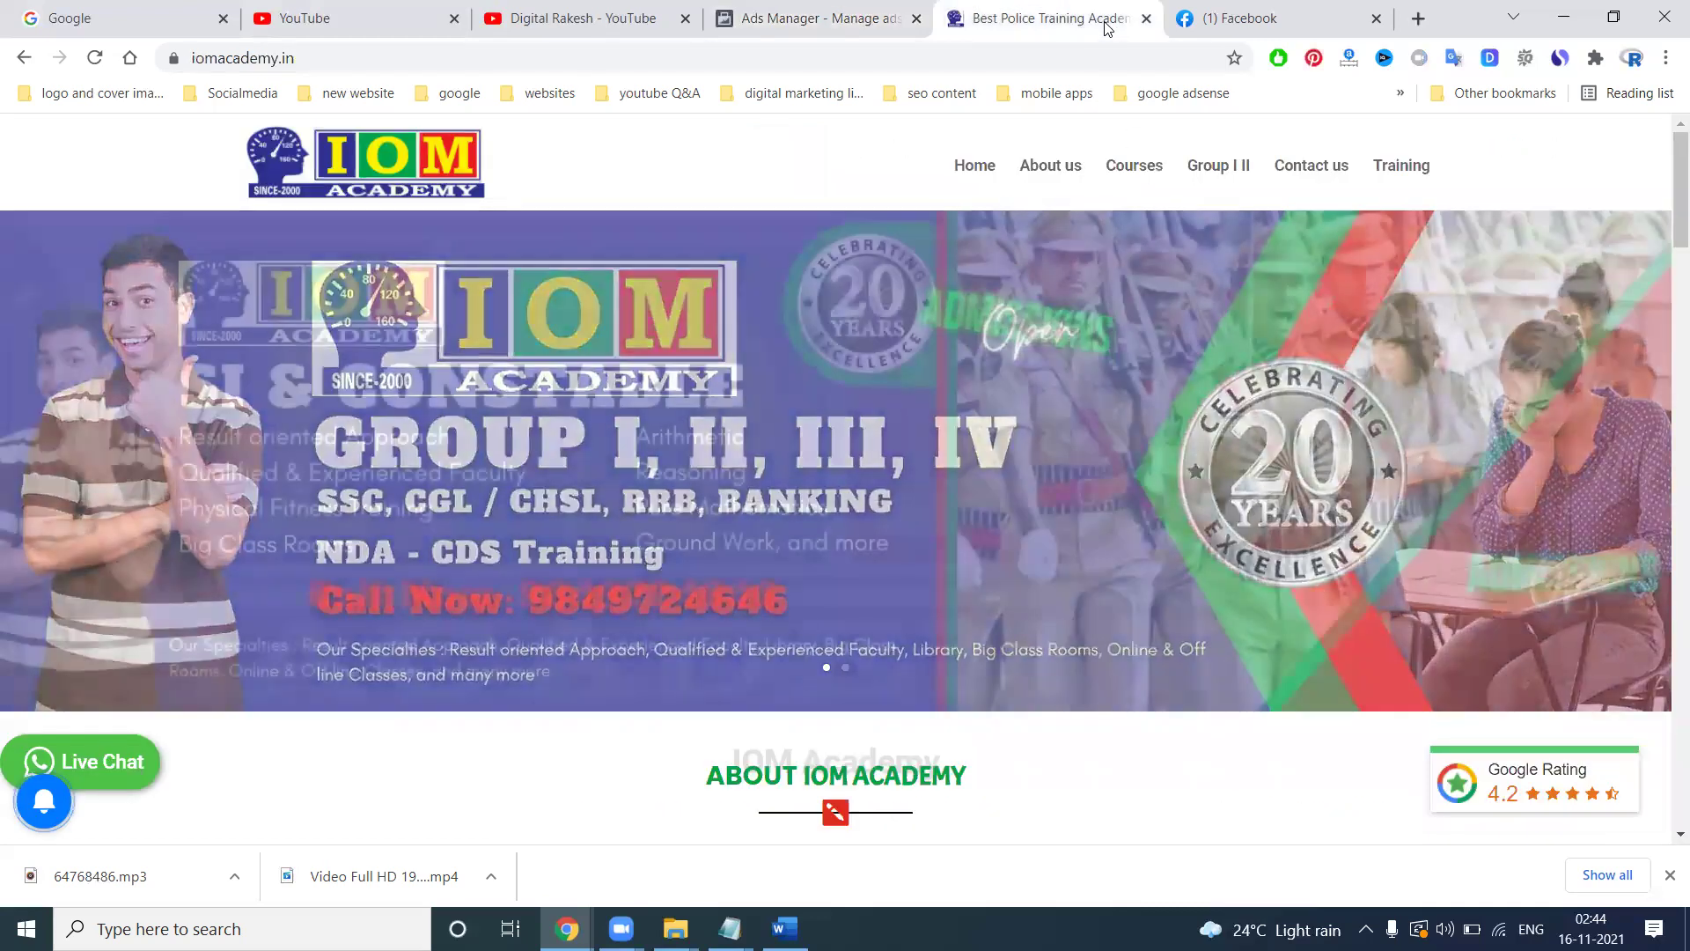
{"action": "scroll", "coordinate": [1402, 483], "scroll_direction": "down", "scroll_amount": 20}
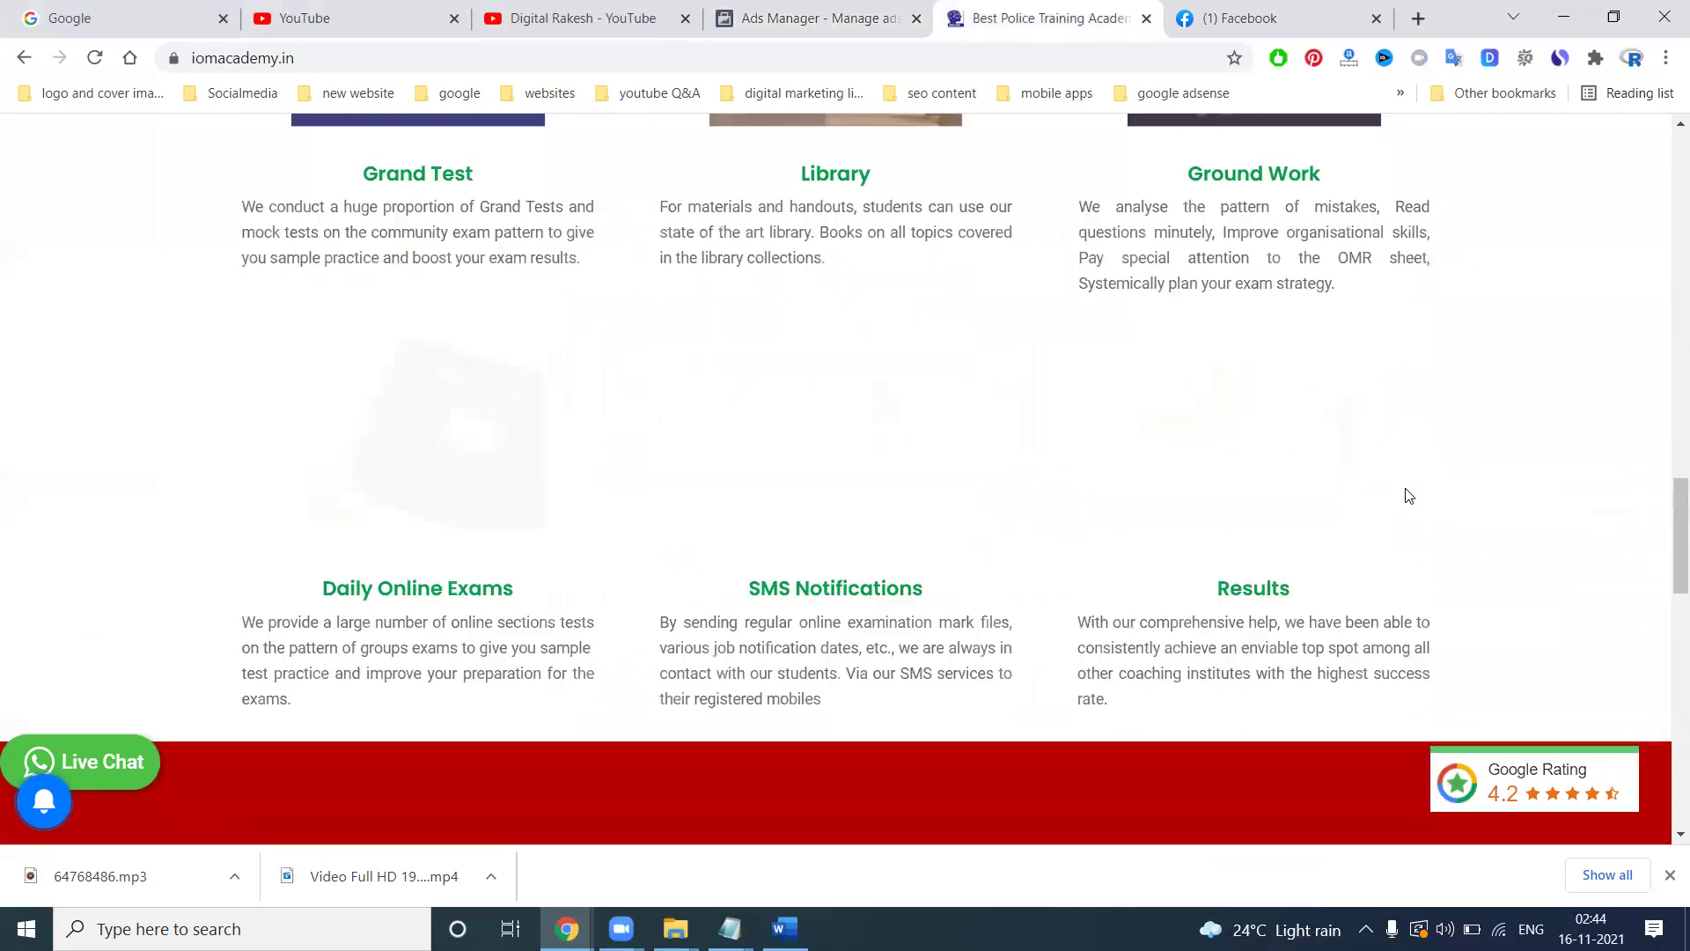
{"action": "scroll", "coordinate": [1410, 500], "scroll_direction": "down", "scroll_amount": 8}
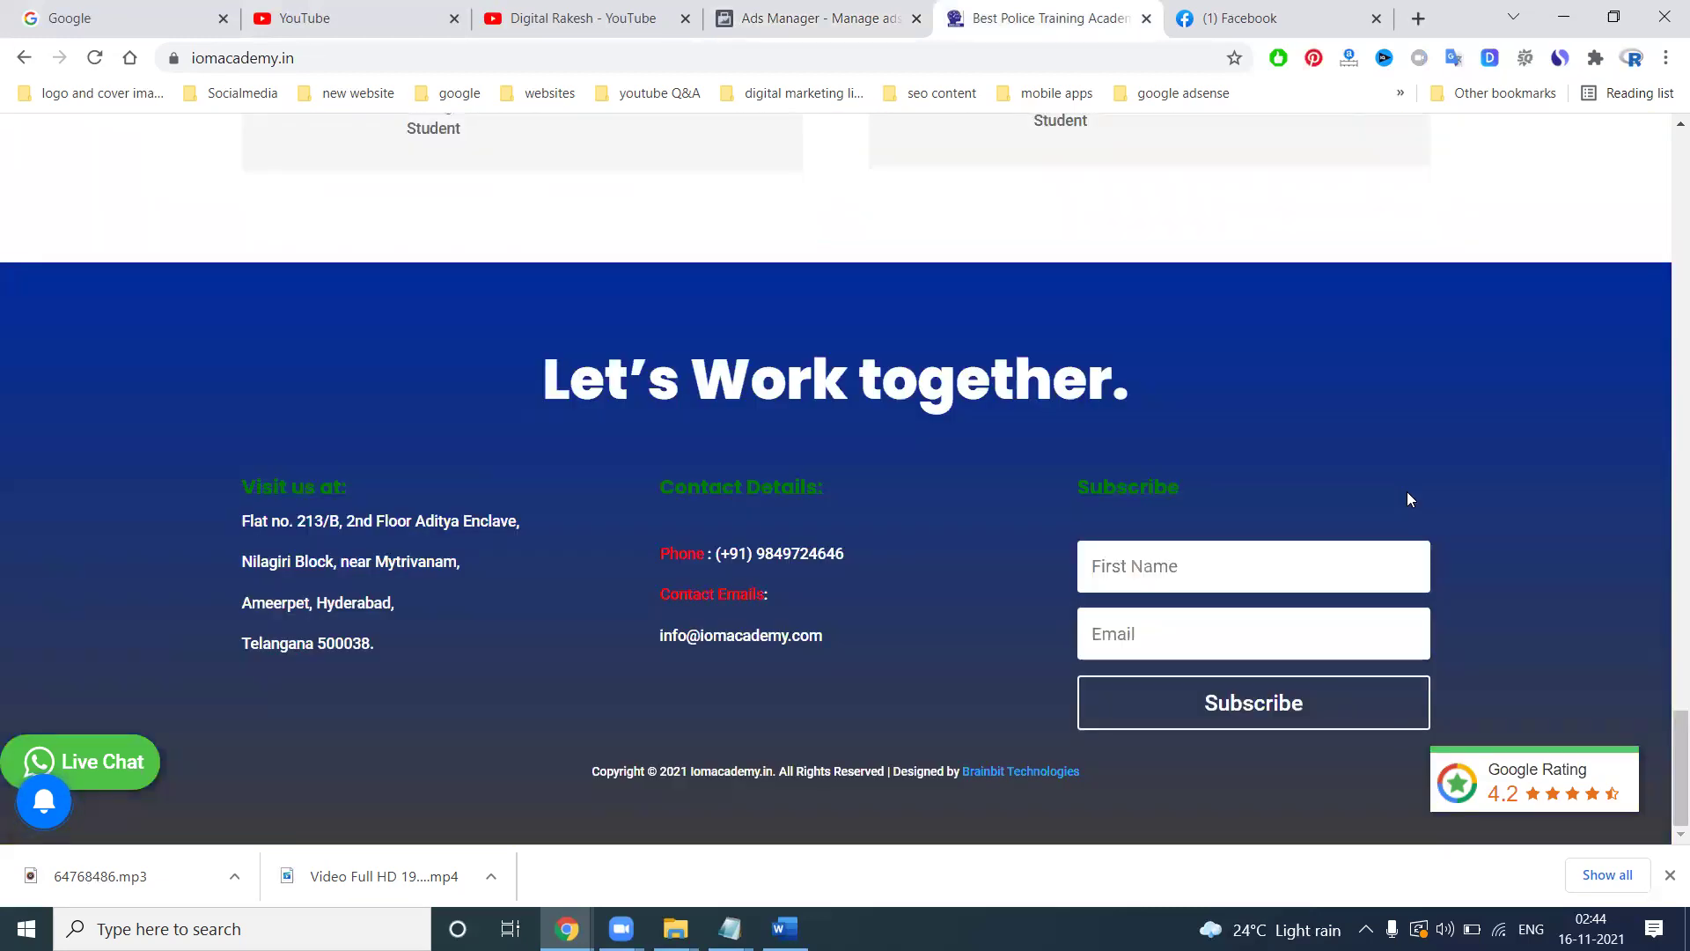
{"action": "scroll", "coordinate": [1407, 493], "scroll_direction": "up", "scroll_amount": 12}
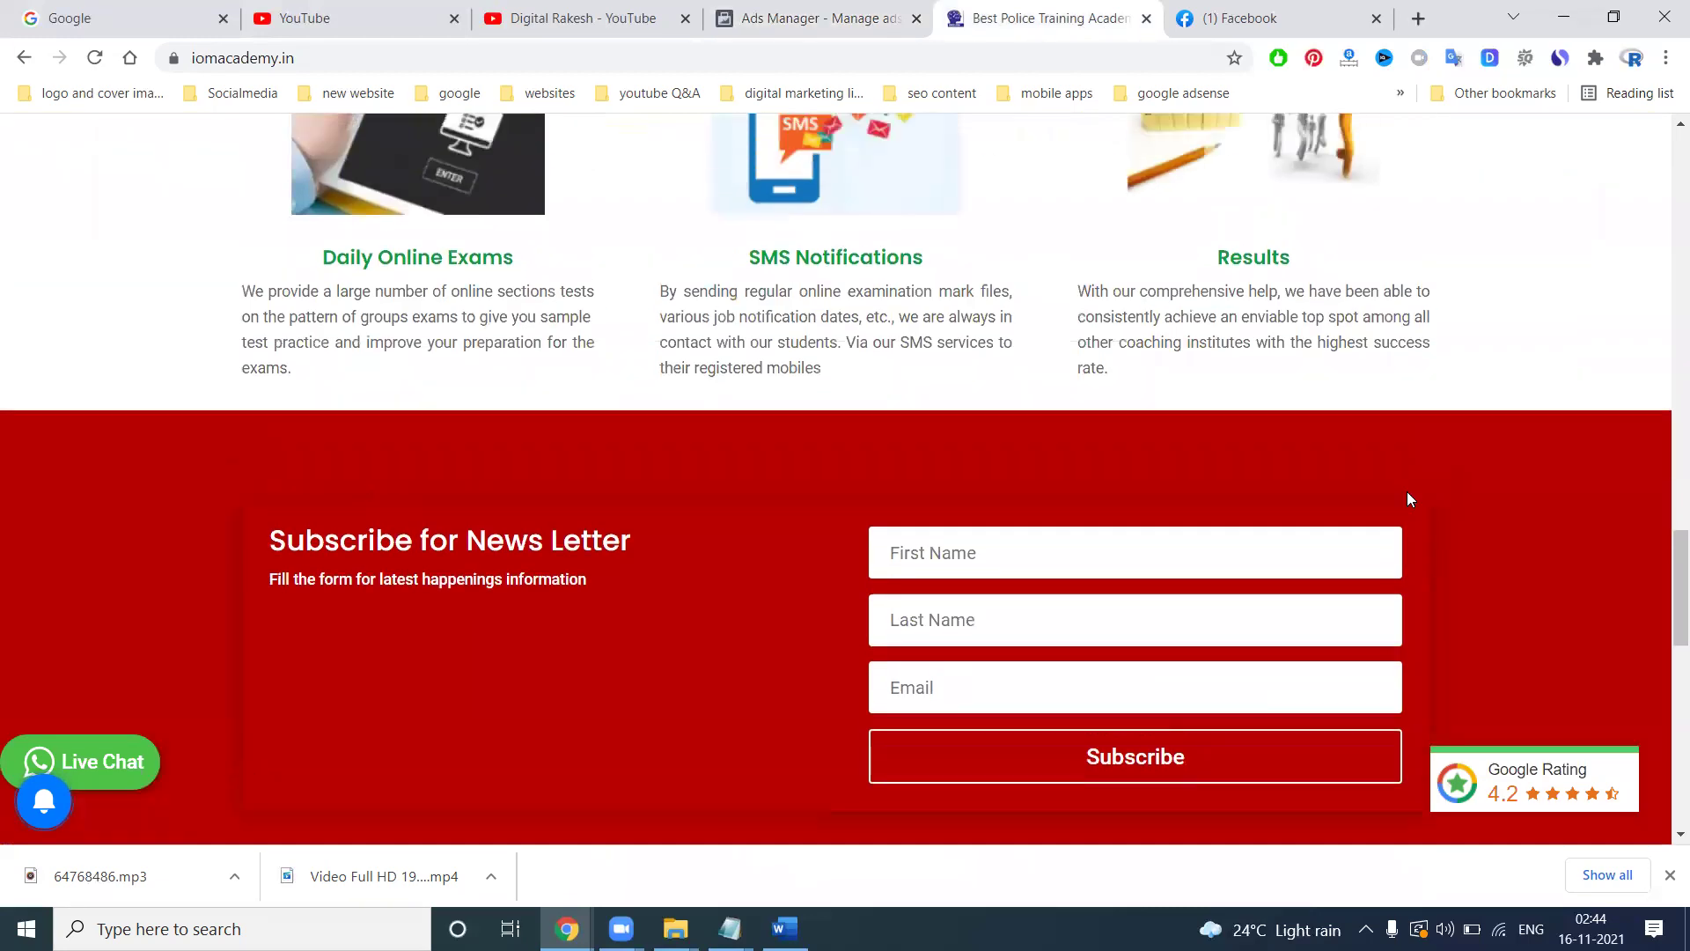
{"action": "scroll", "coordinate": [1407, 493], "scroll_direction": "up", "scroll_amount": 10}
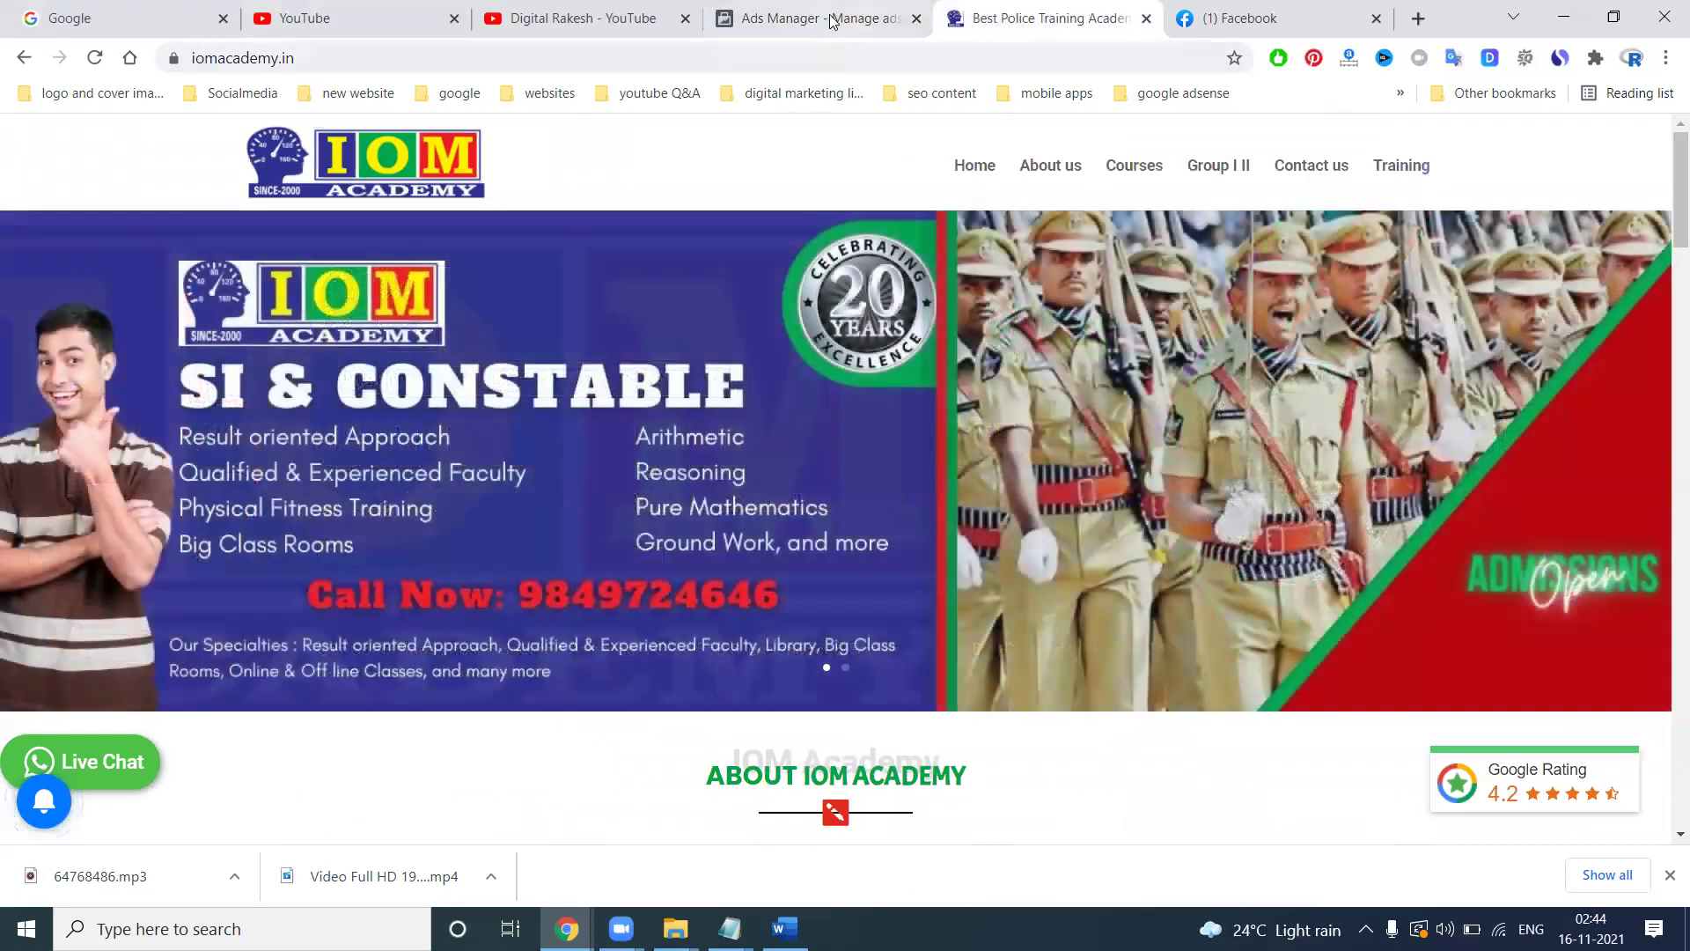
Return to Ads Manager and rename the ad as "IOM New Brand Awareness ad".
{"action": "left_click", "coordinate": [828, 18]}
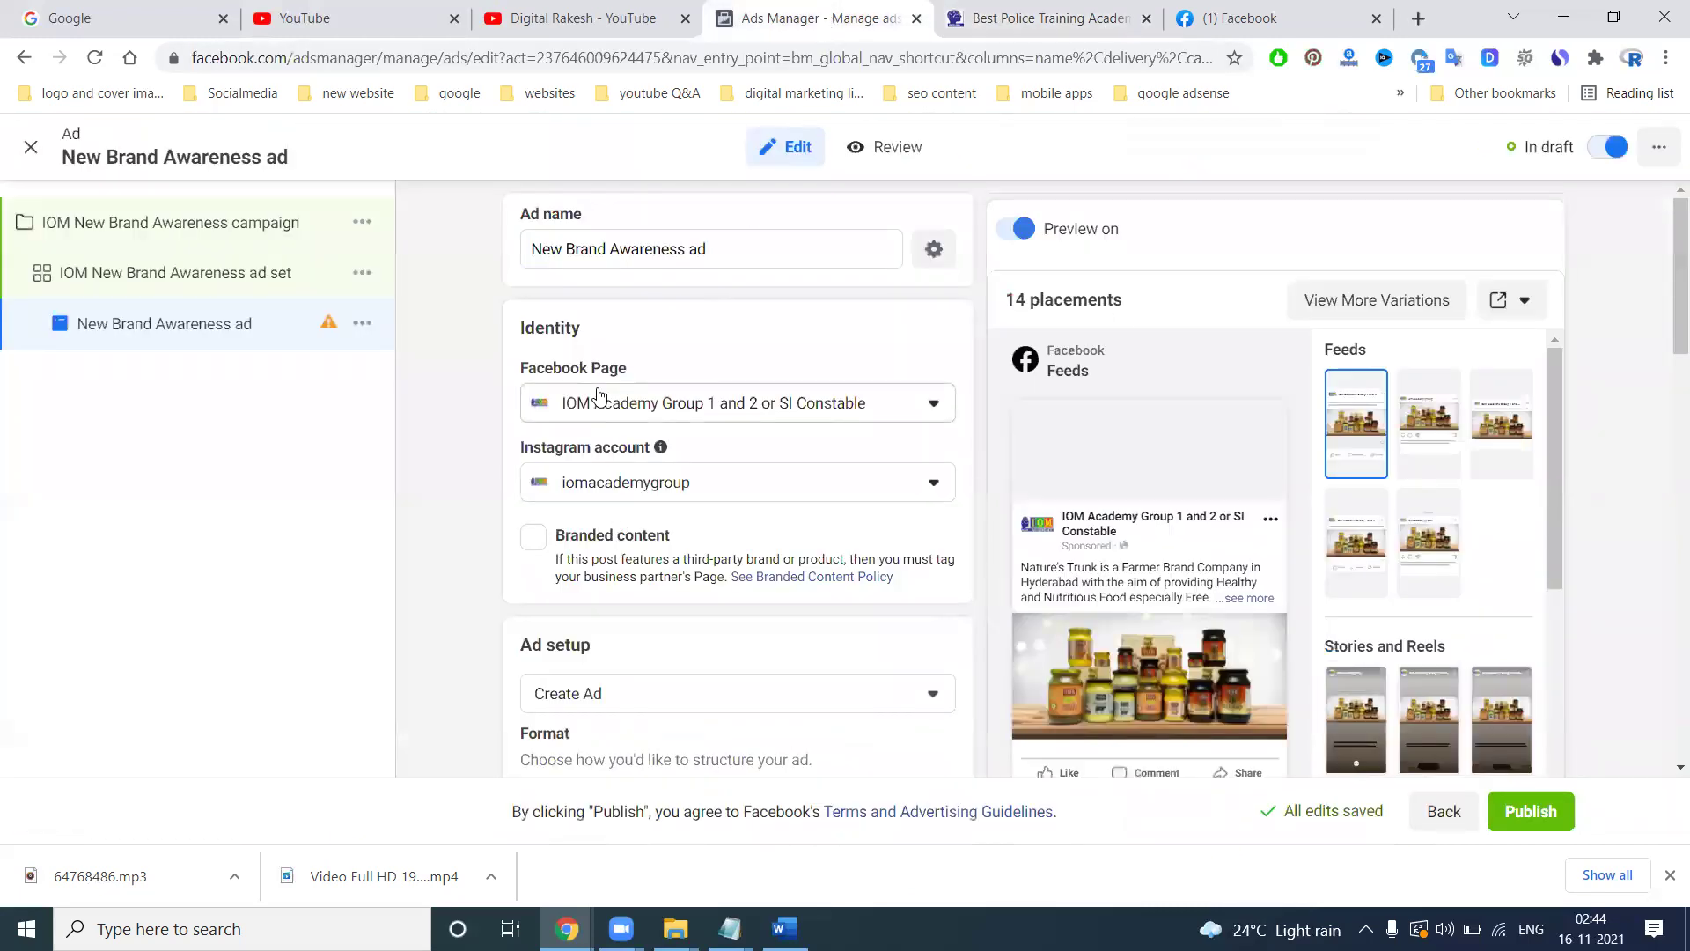
{"action": "left_click", "coordinate": [533, 249]}
{"action": "type", "text": "IOm"}
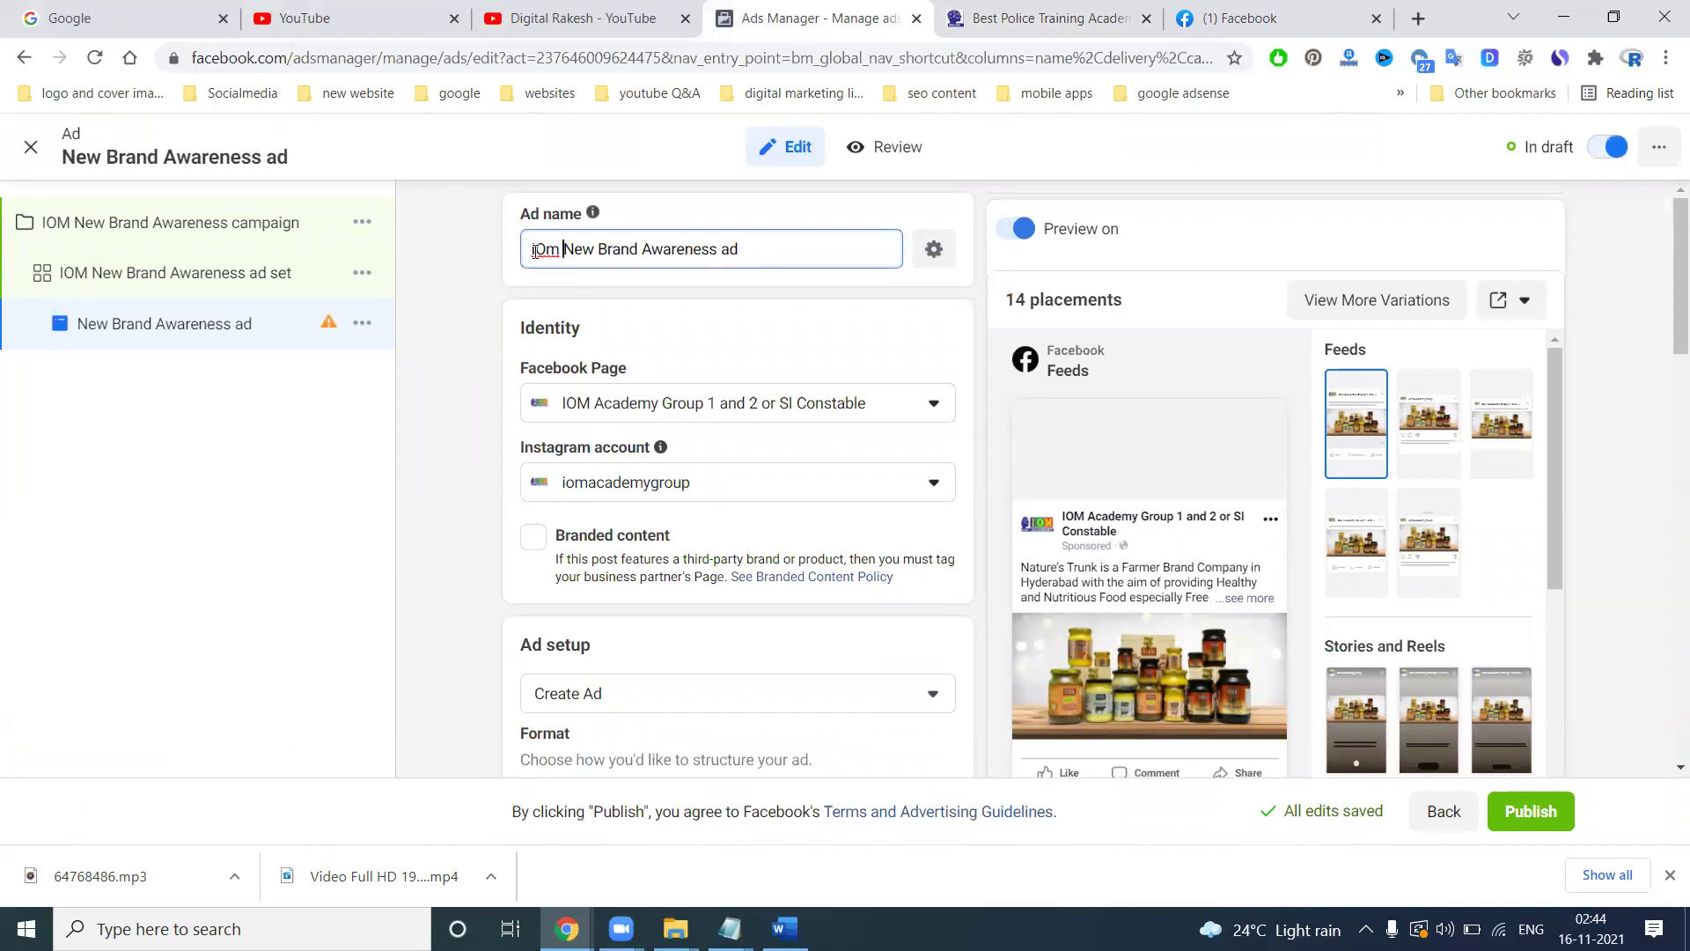
{"action": "key", "text": "BackSpace"}
{"action": "key", "text": "BackSpace"}
{"action": "type", "text": "M"}
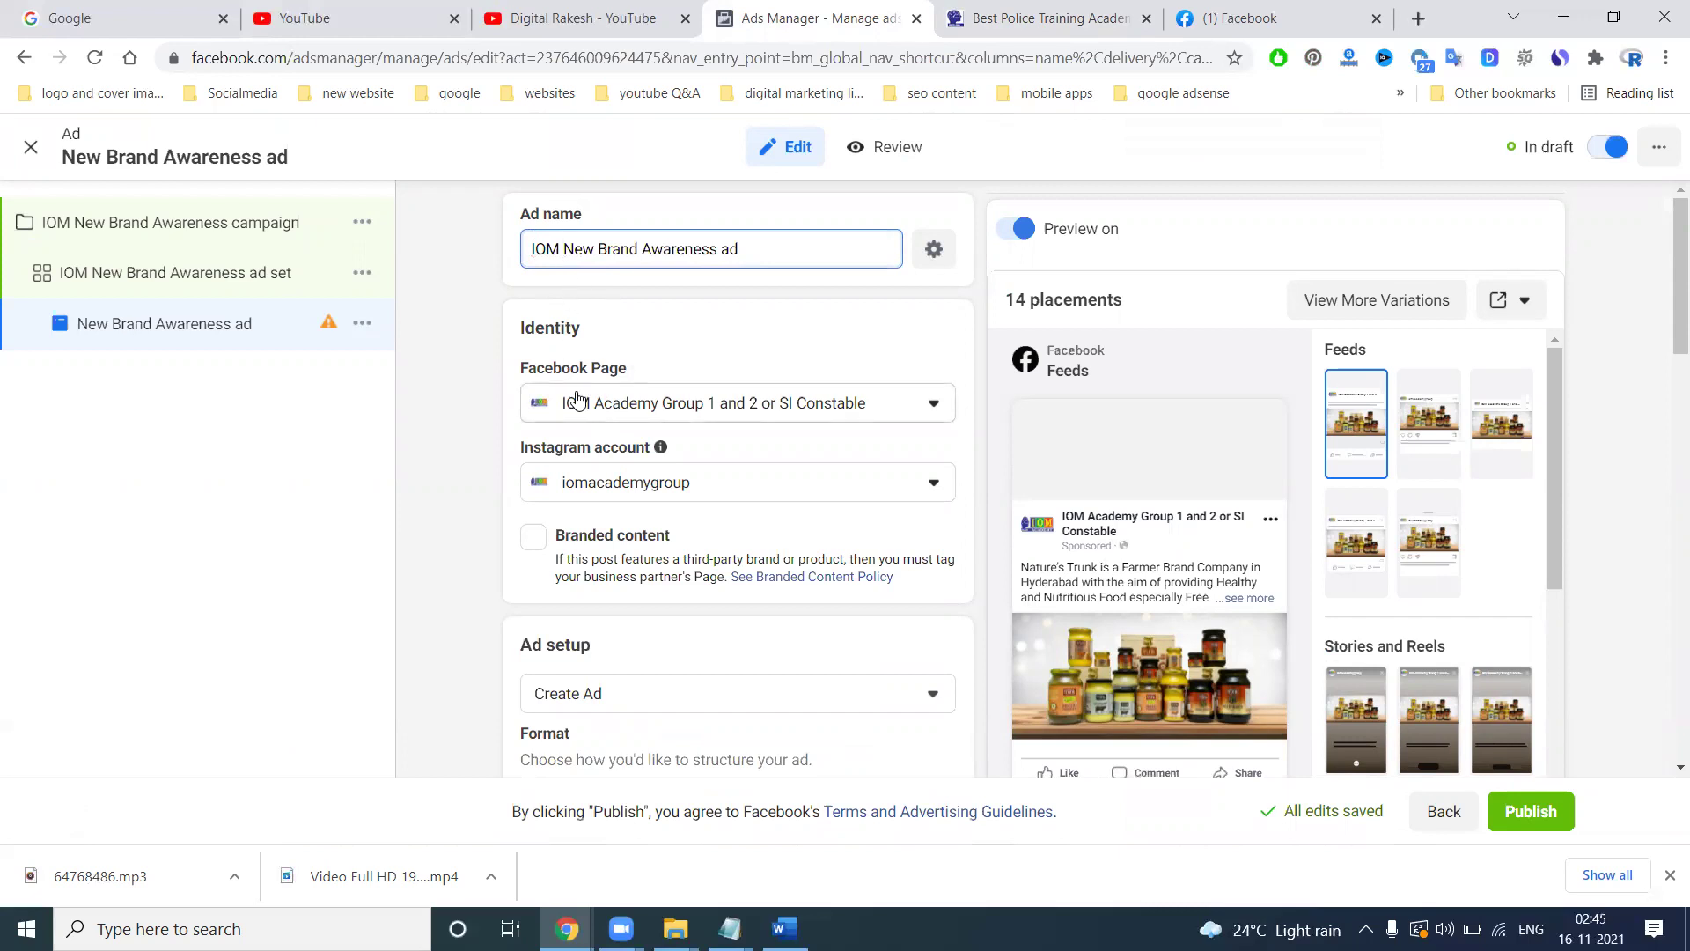
Keep the single image or video format and remove the existing product media from the ad creative.
{"action": "scroll", "coordinate": [493, 471], "scroll_direction": "down", "scroll_amount": 7}
{"action": "scroll", "coordinate": [494, 497], "scroll_direction": "up", "scroll_amount": 2}
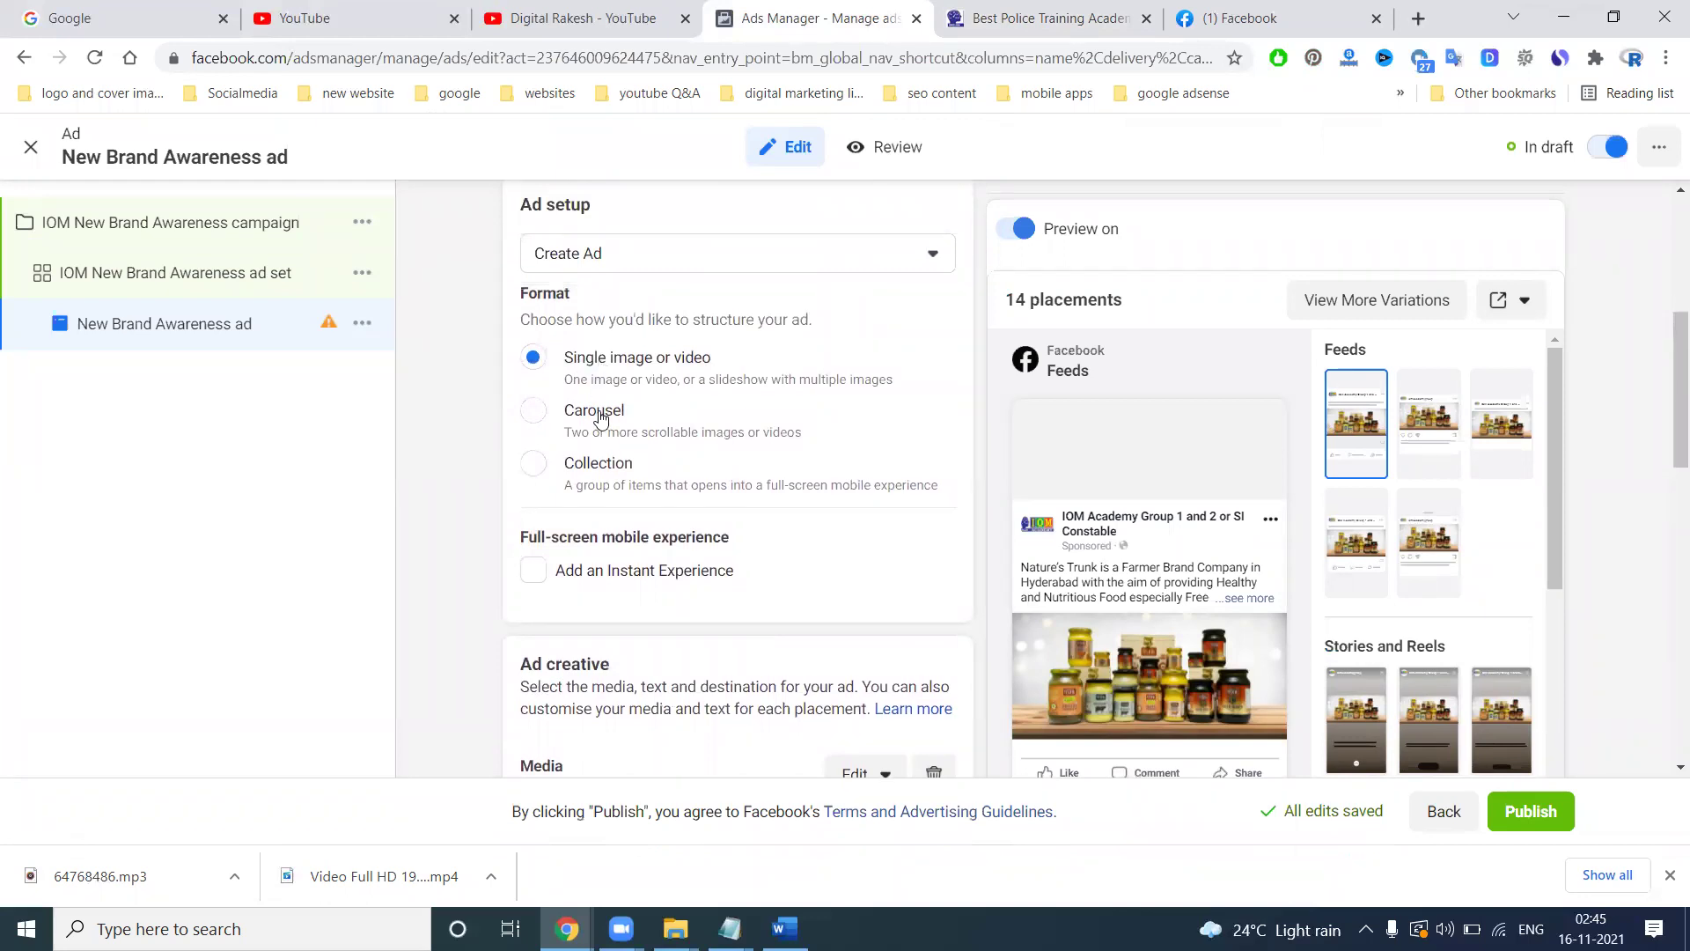
{"action": "scroll", "coordinate": [586, 463], "scroll_direction": "down", "scroll_amount": 3}
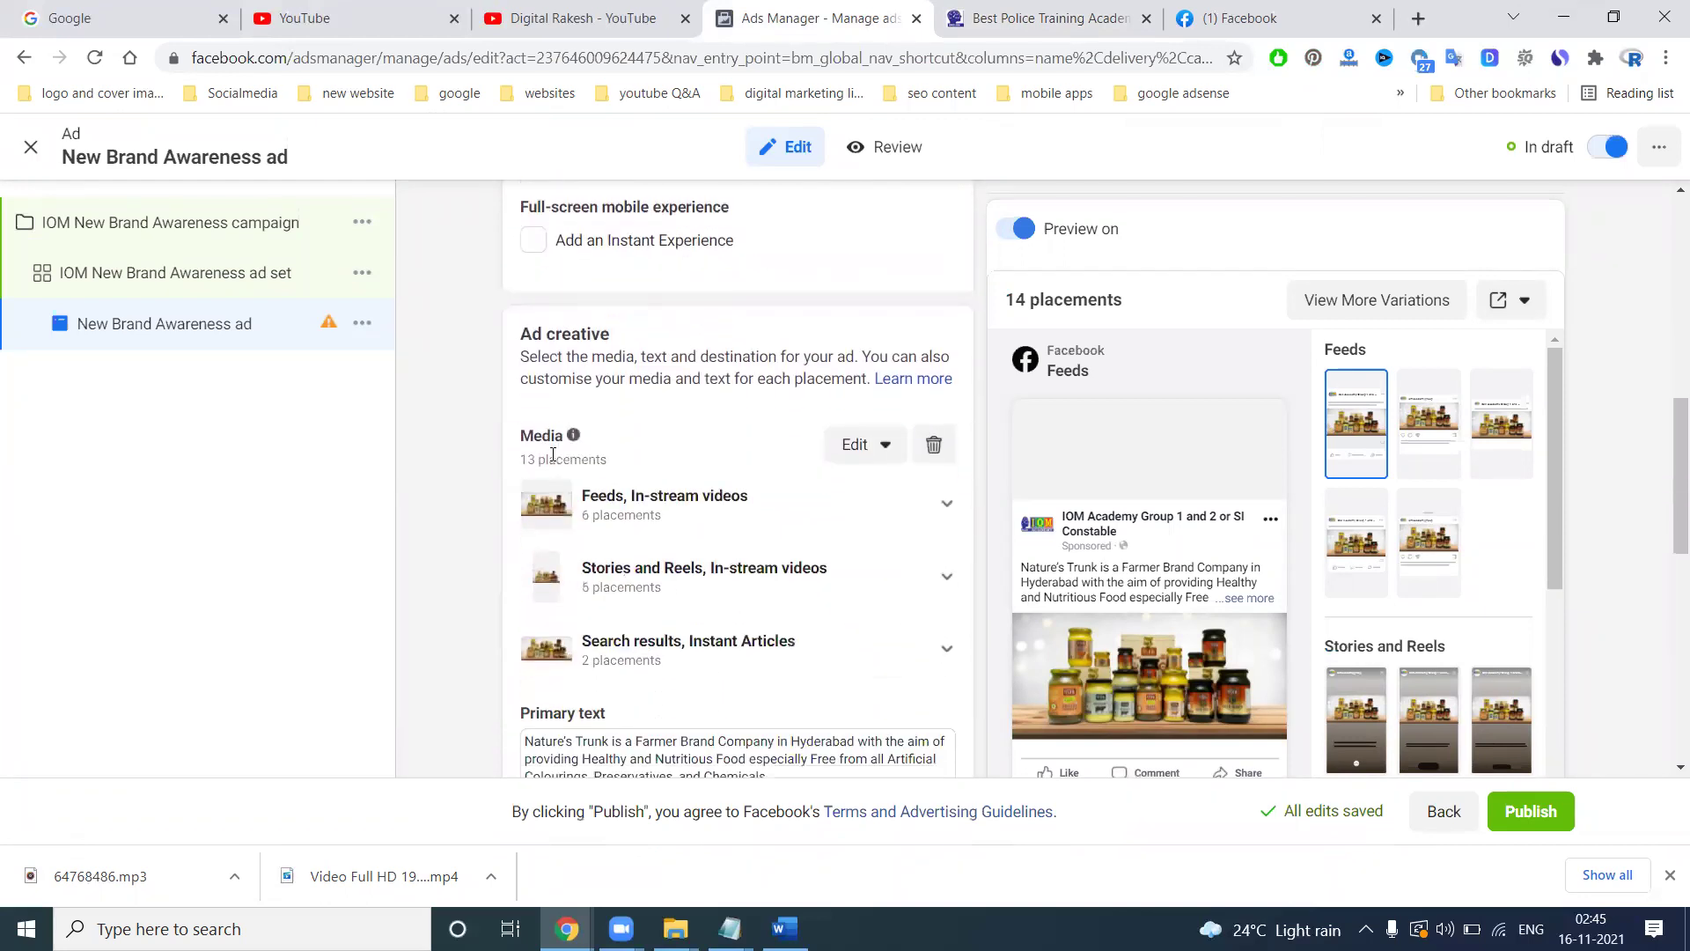
{"action": "left_click", "coordinate": [883, 449]}
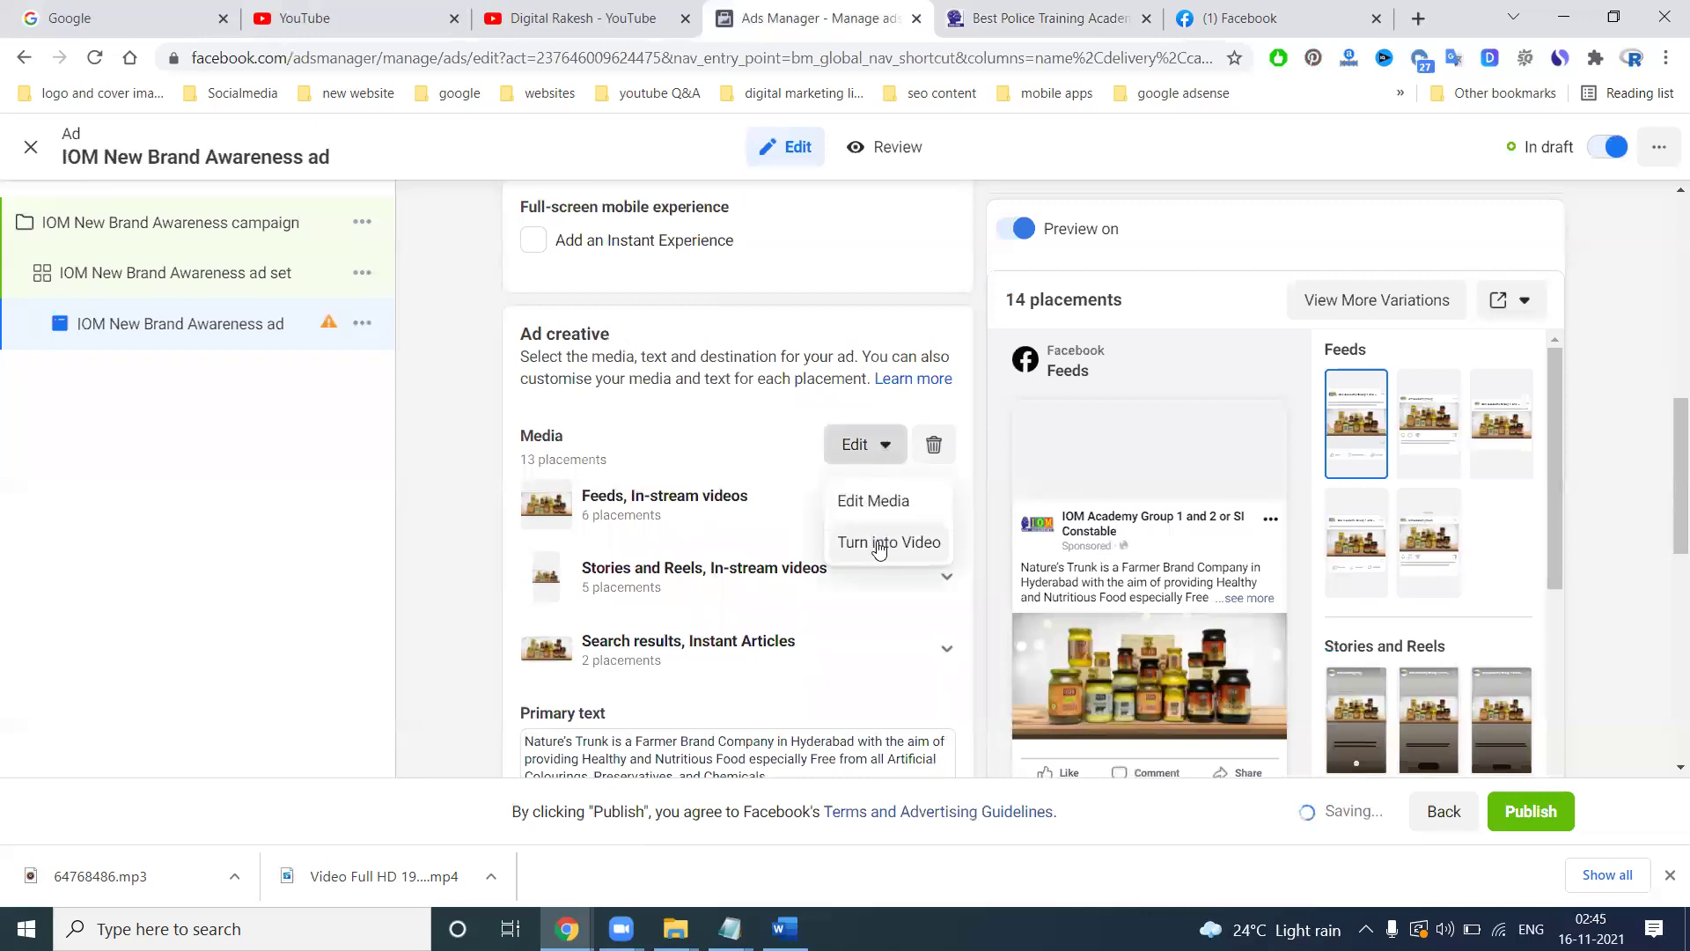
{"action": "left_click", "coordinate": [932, 449]}
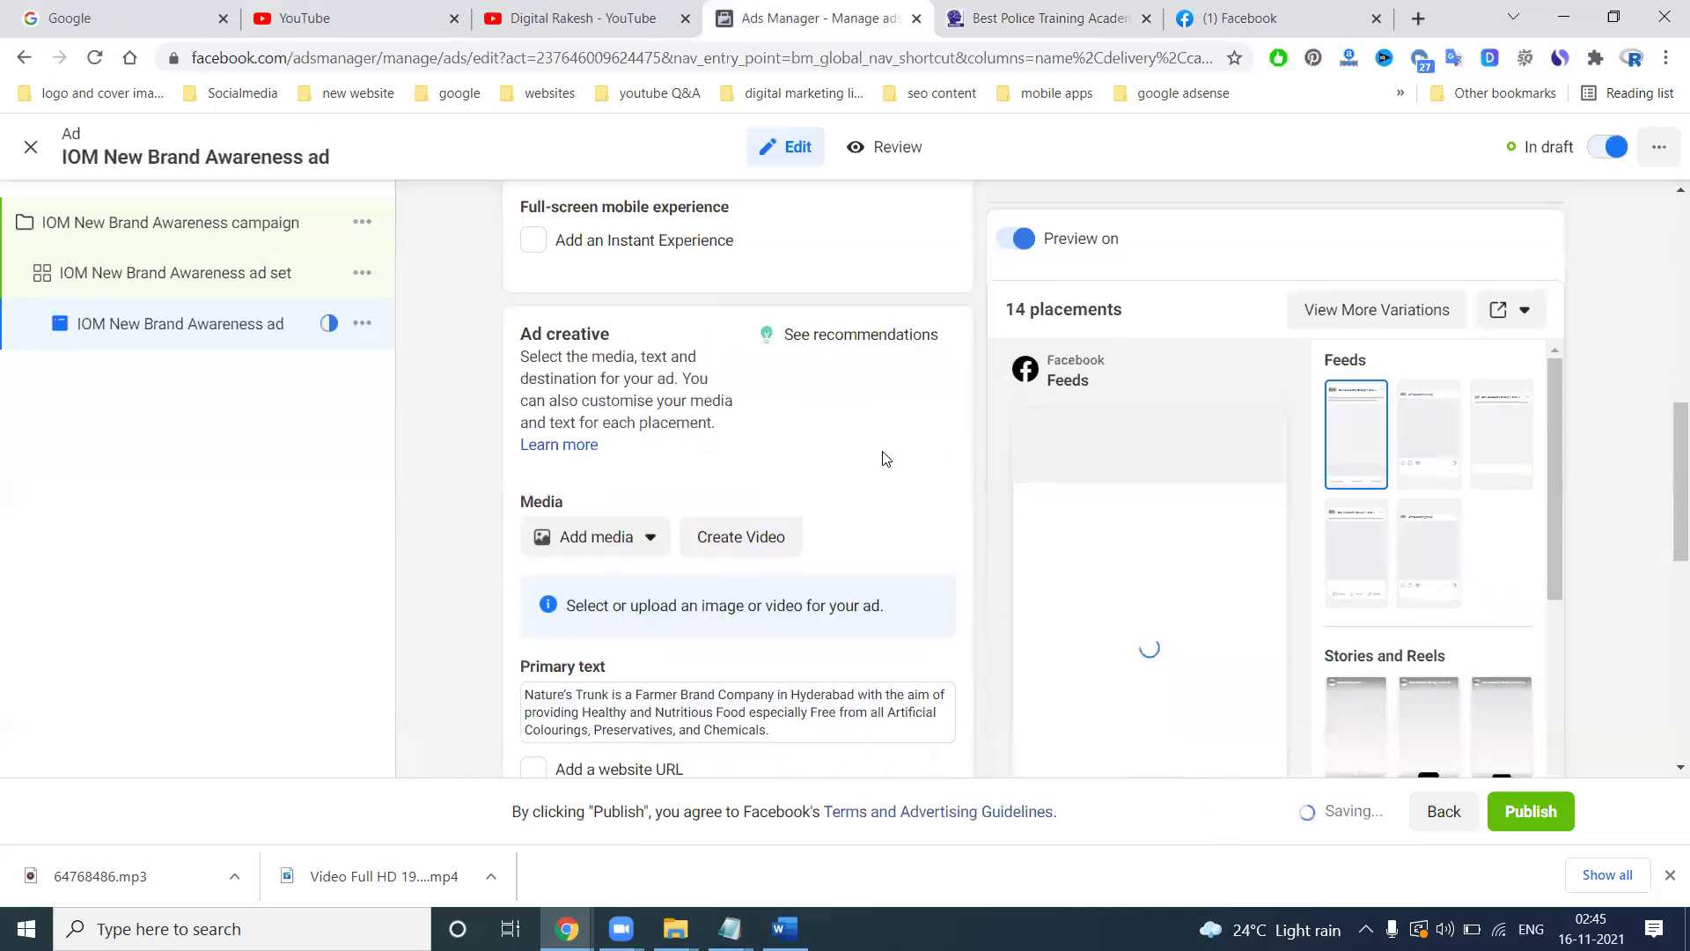
Upload the SI training image from the iom academy project folder as the ad's media and continue to cropping.
{"action": "left_click", "coordinate": [612, 538]}
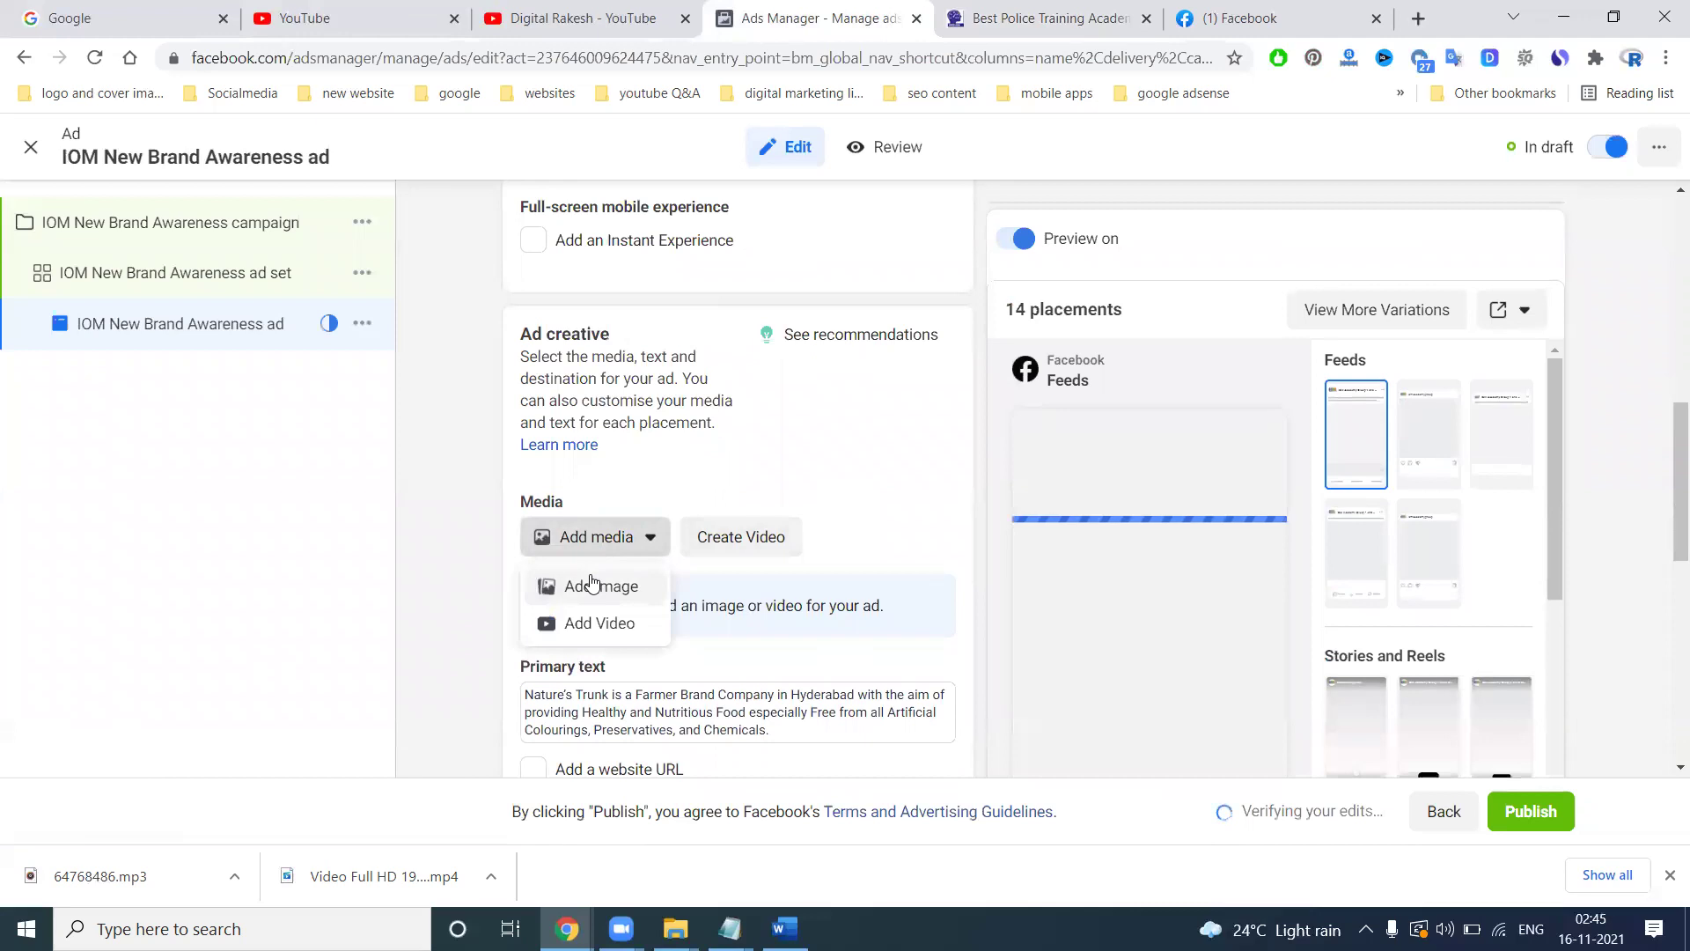
{"action": "left_click", "coordinate": [588, 584]}
{"action": "left_click", "coordinate": [500, 257]}
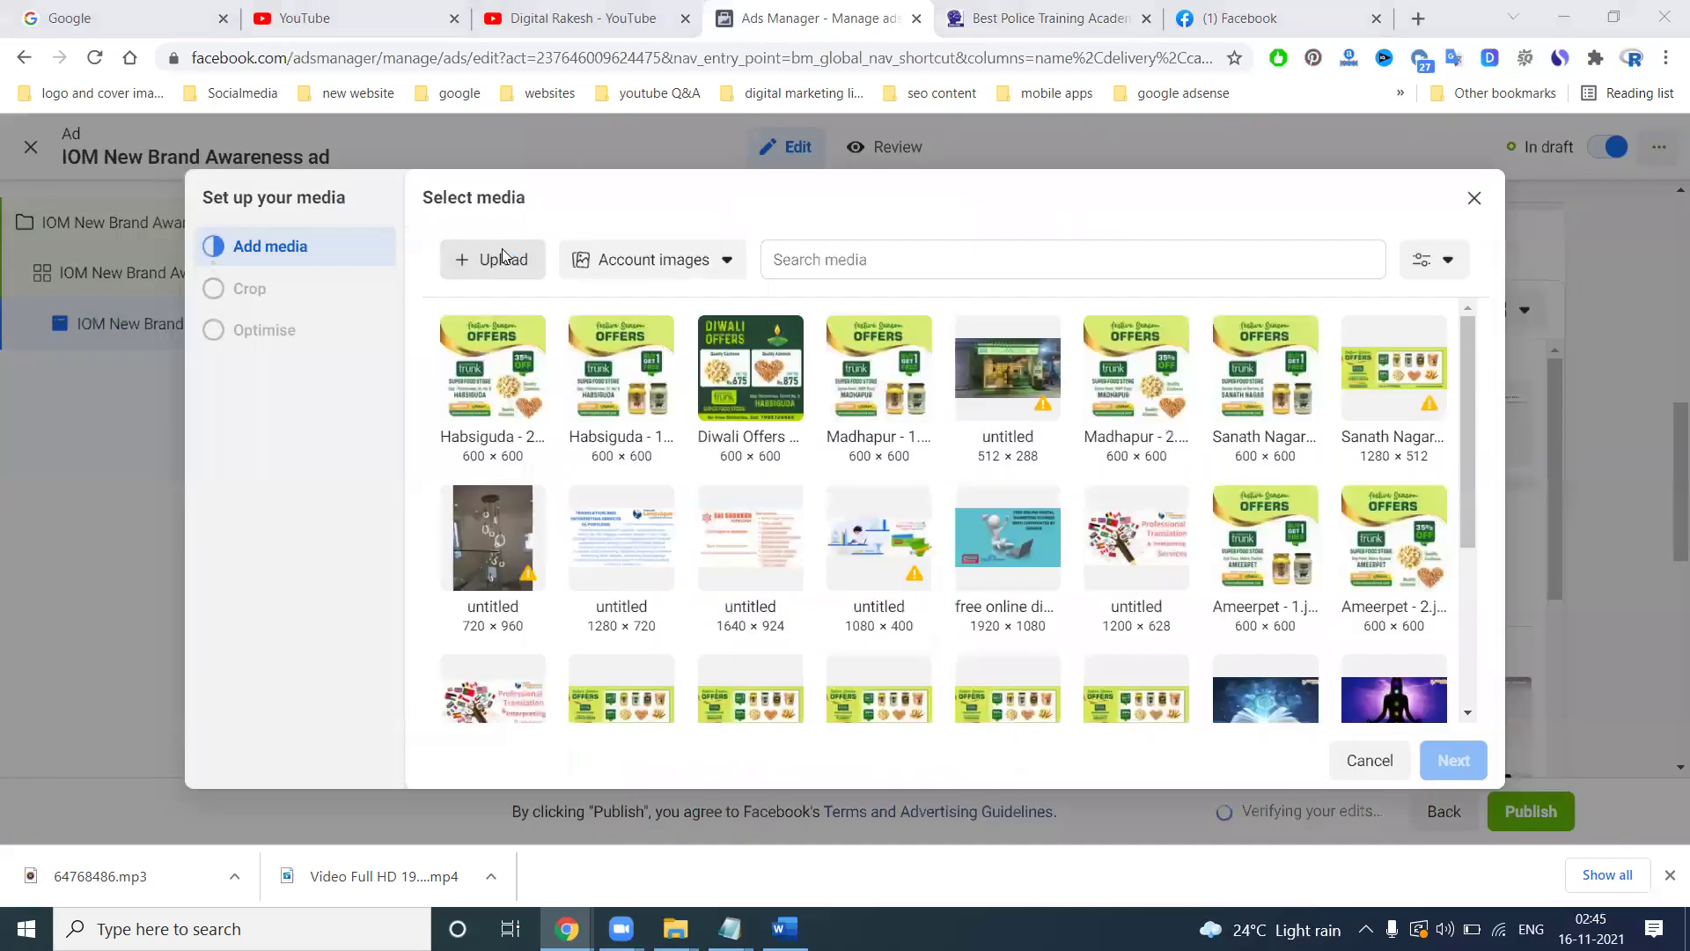
{"action": "left_click", "coordinate": [498, 251]}
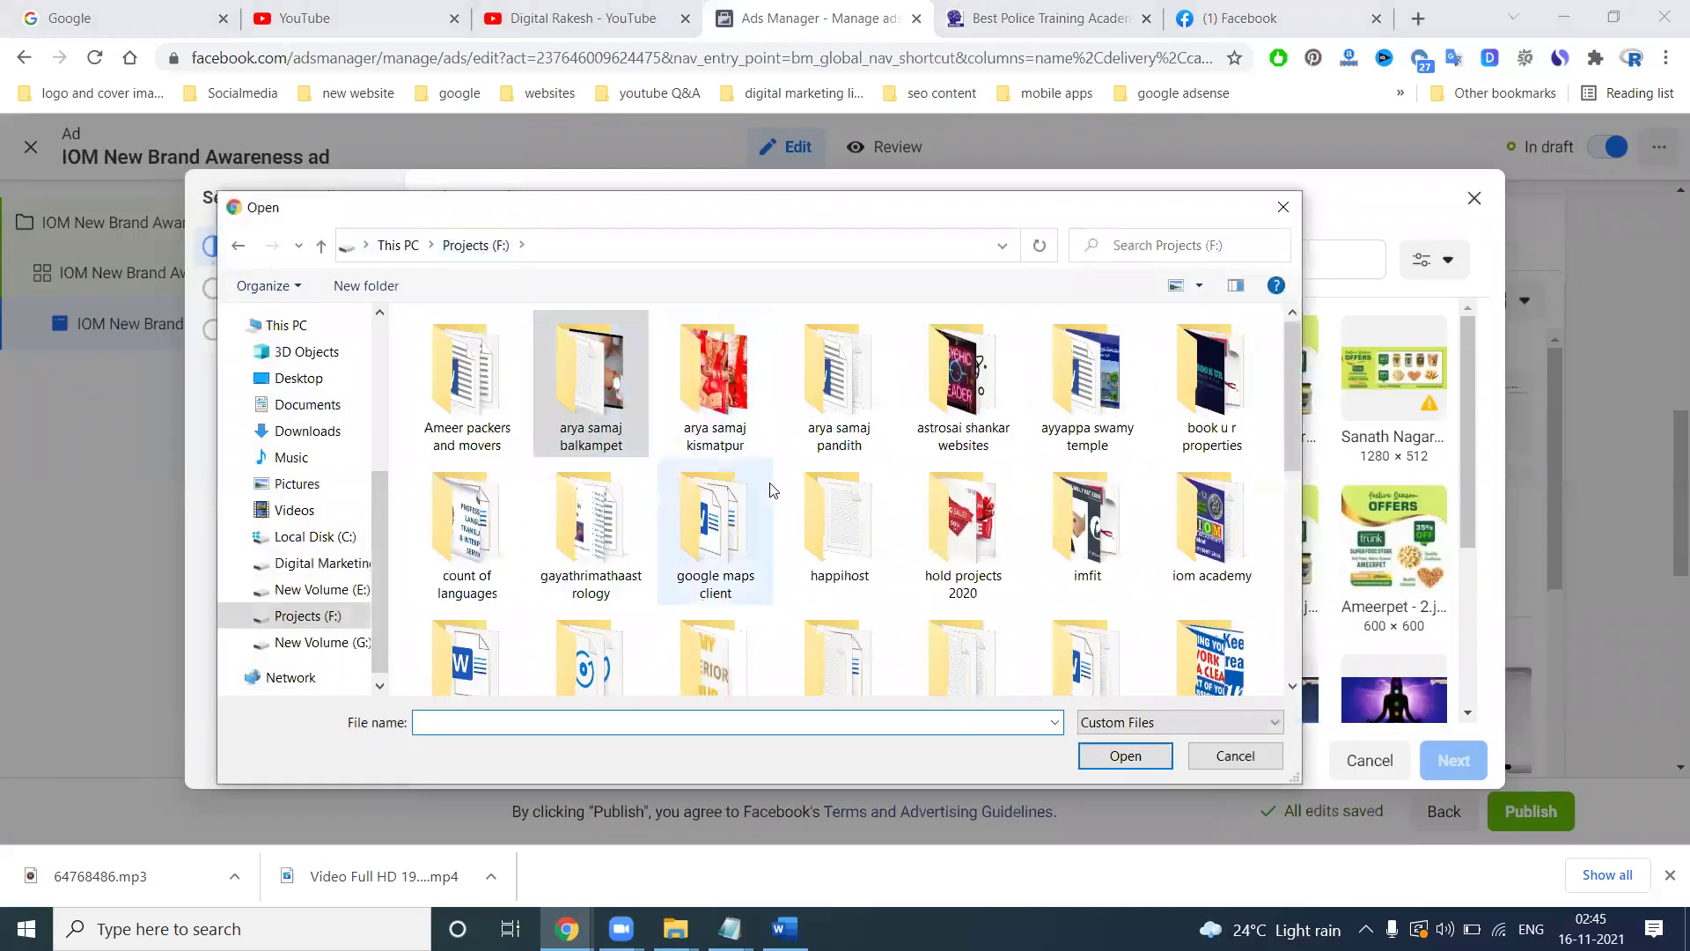
{"action": "double_click", "coordinate": [1207, 527]}
{"action": "double_click", "coordinate": [840, 547]}
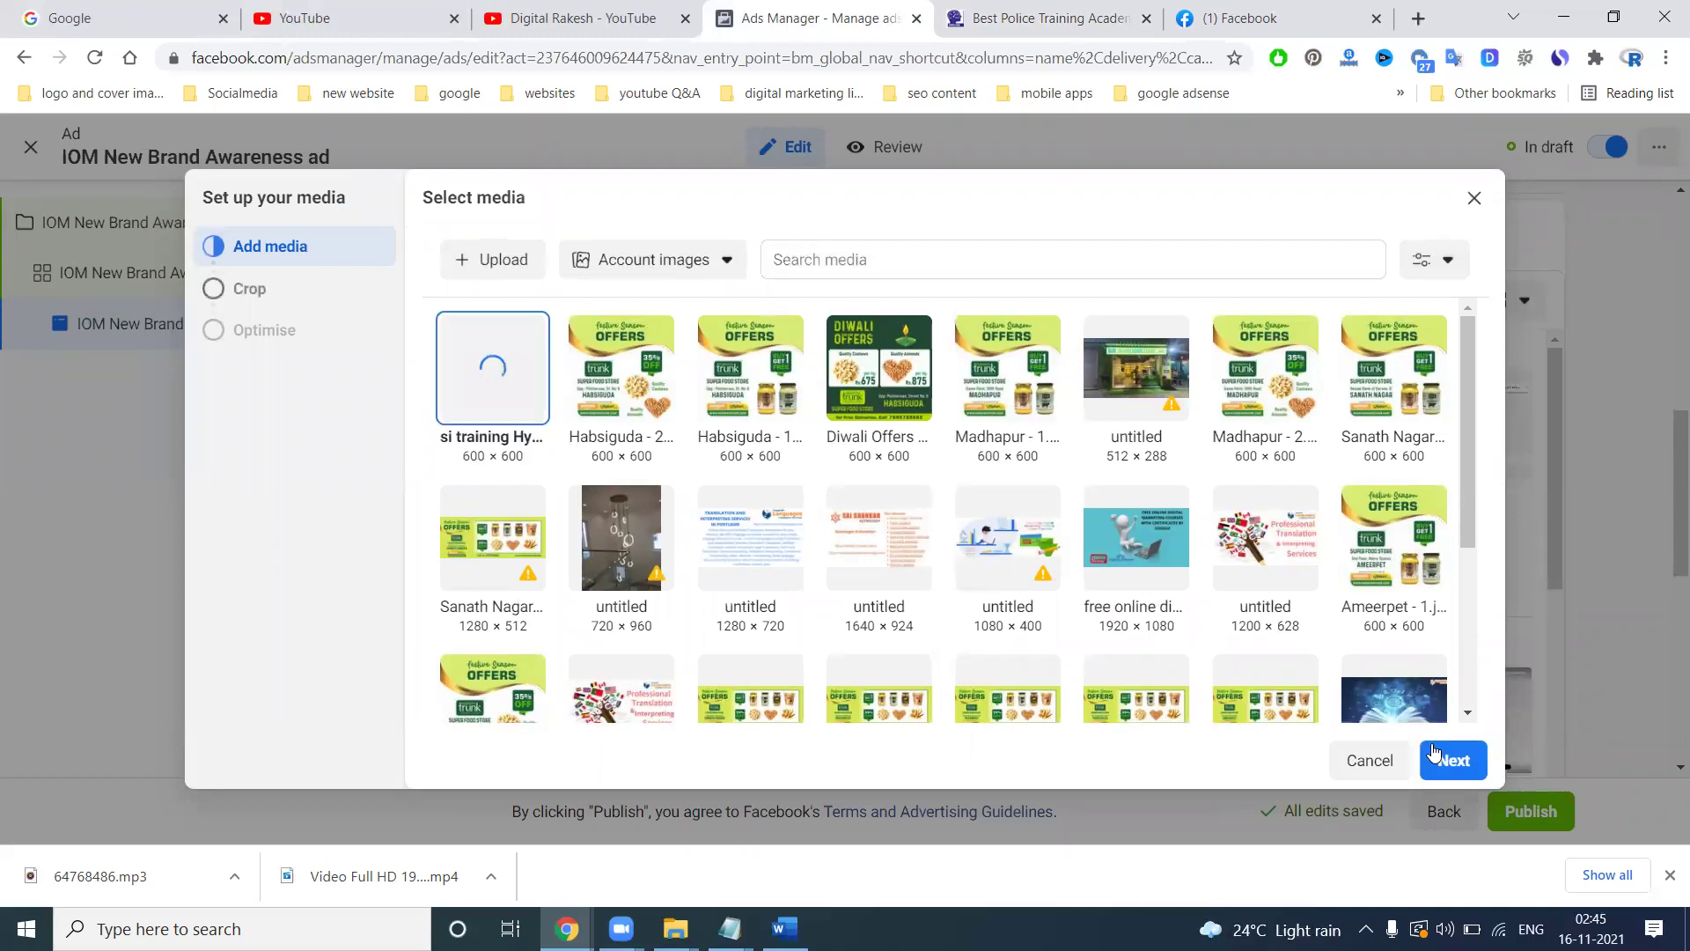
{"action": "left_click", "coordinate": [1445, 761]}
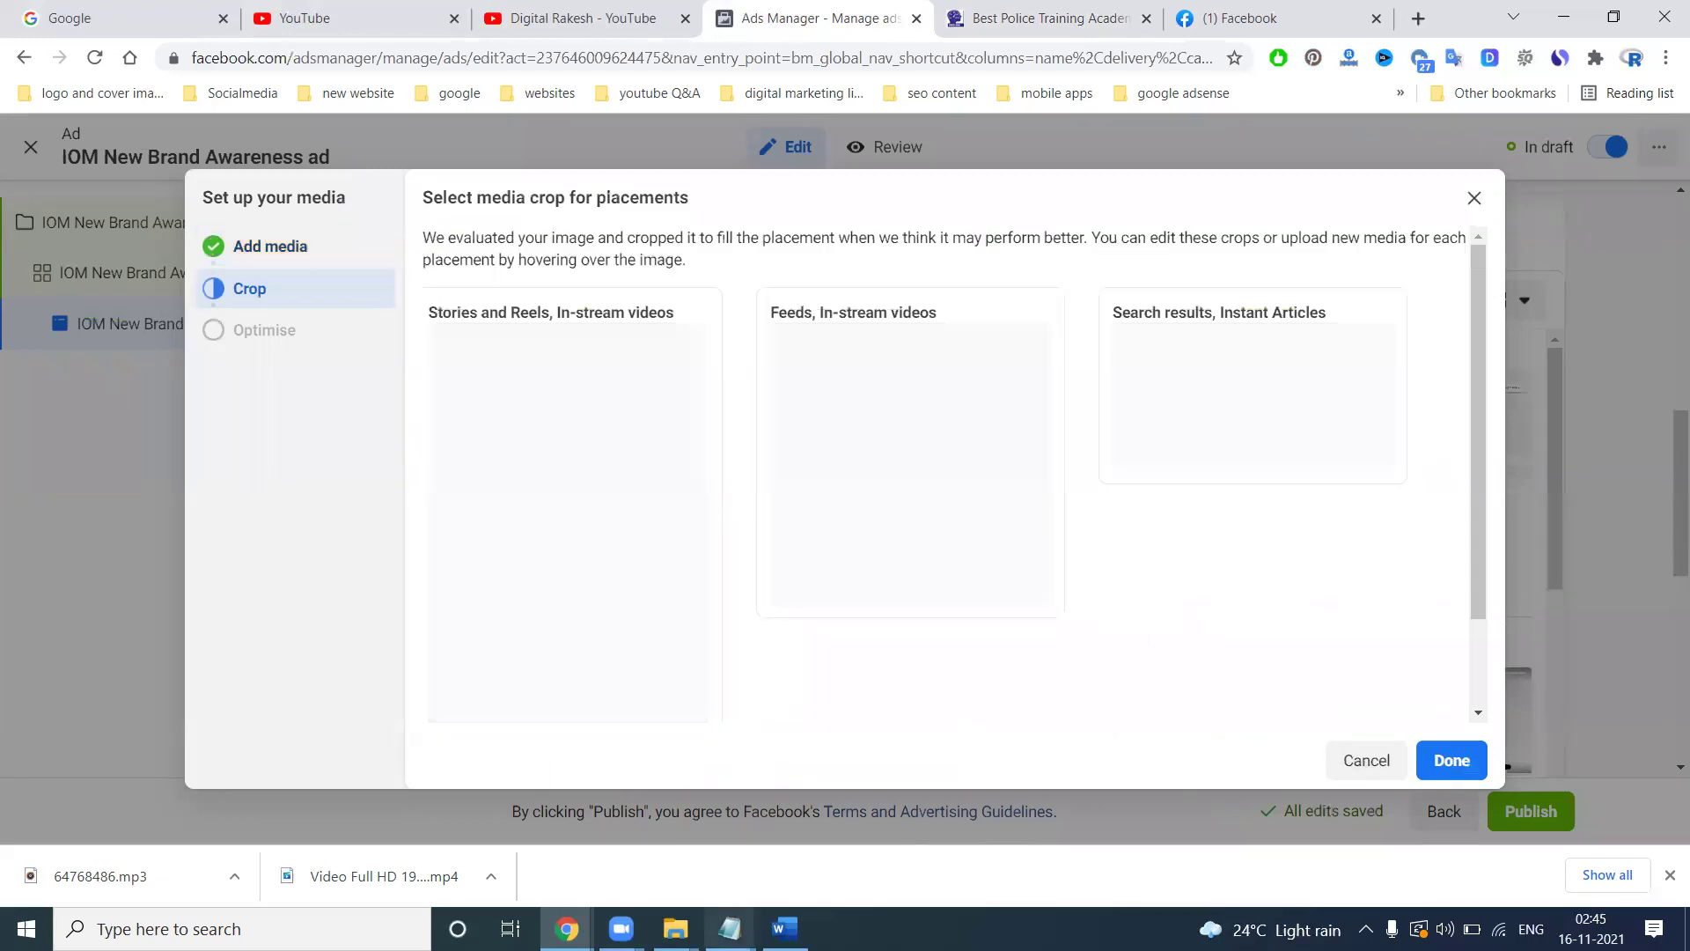
Switch to the ads content file in Notepad and copy the whole SI-CONSTABLE coaching text block.
{"action": "mouse_move", "coordinate": [730, 929]}
{"action": "left_click", "coordinate": [680, 866]}
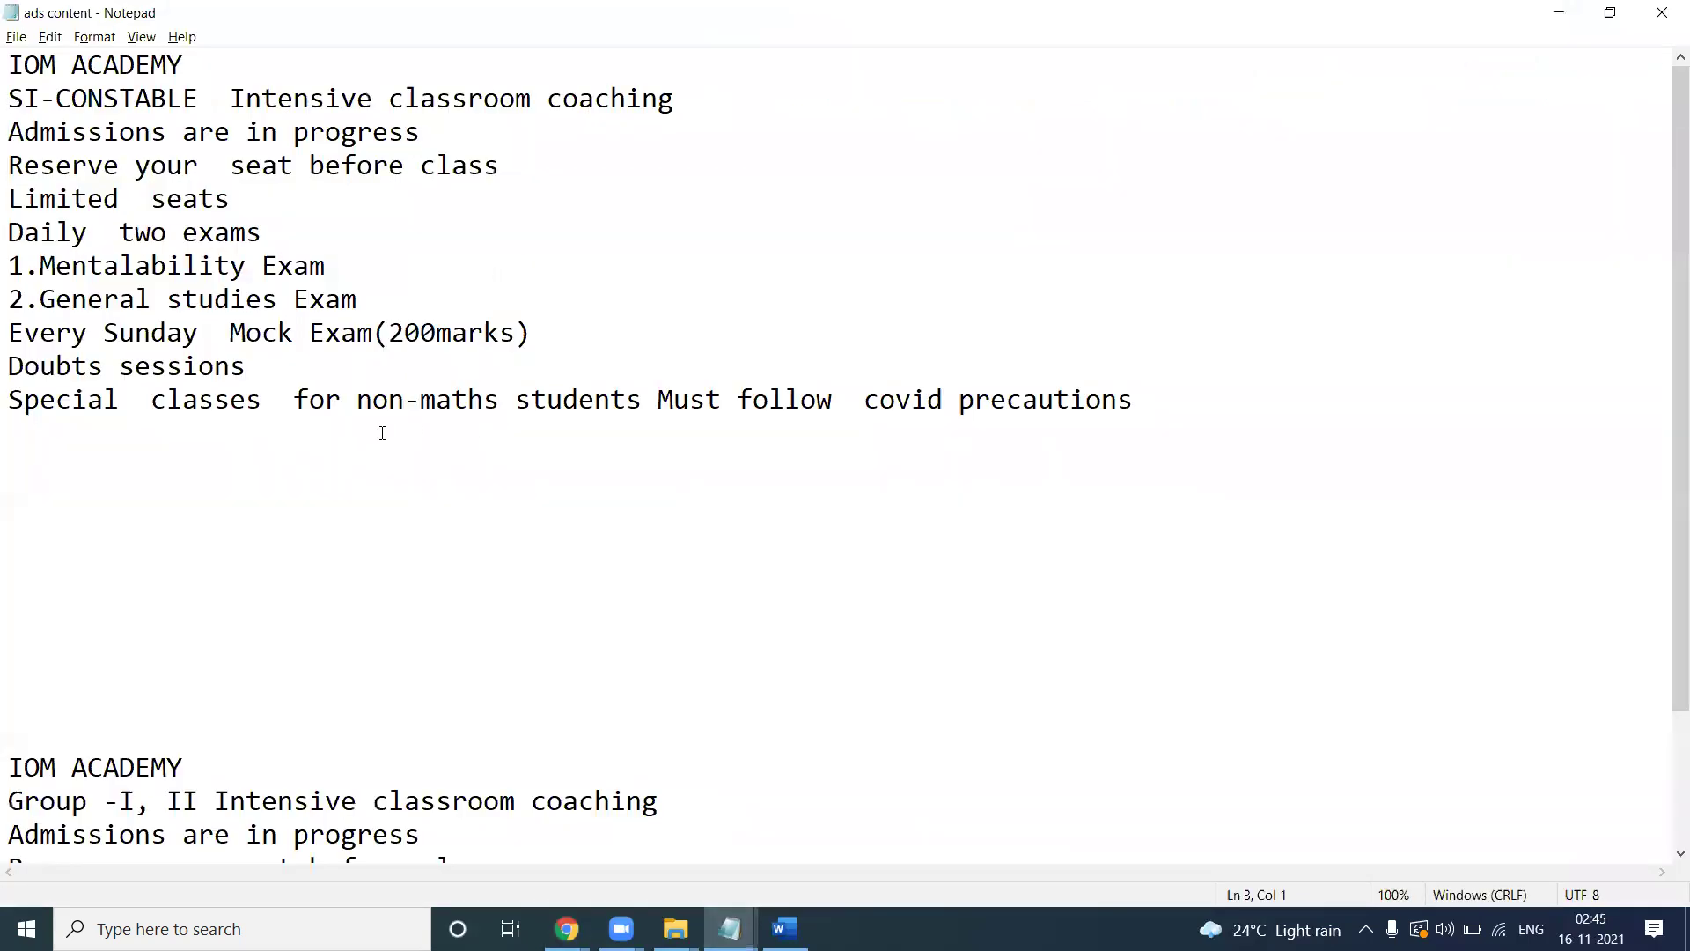
{"action": "left_click_drag", "start_coordinate": [1157, 401], "coordinate": [8, 69]}
{"action": "key", "text": "ctrl+c"}
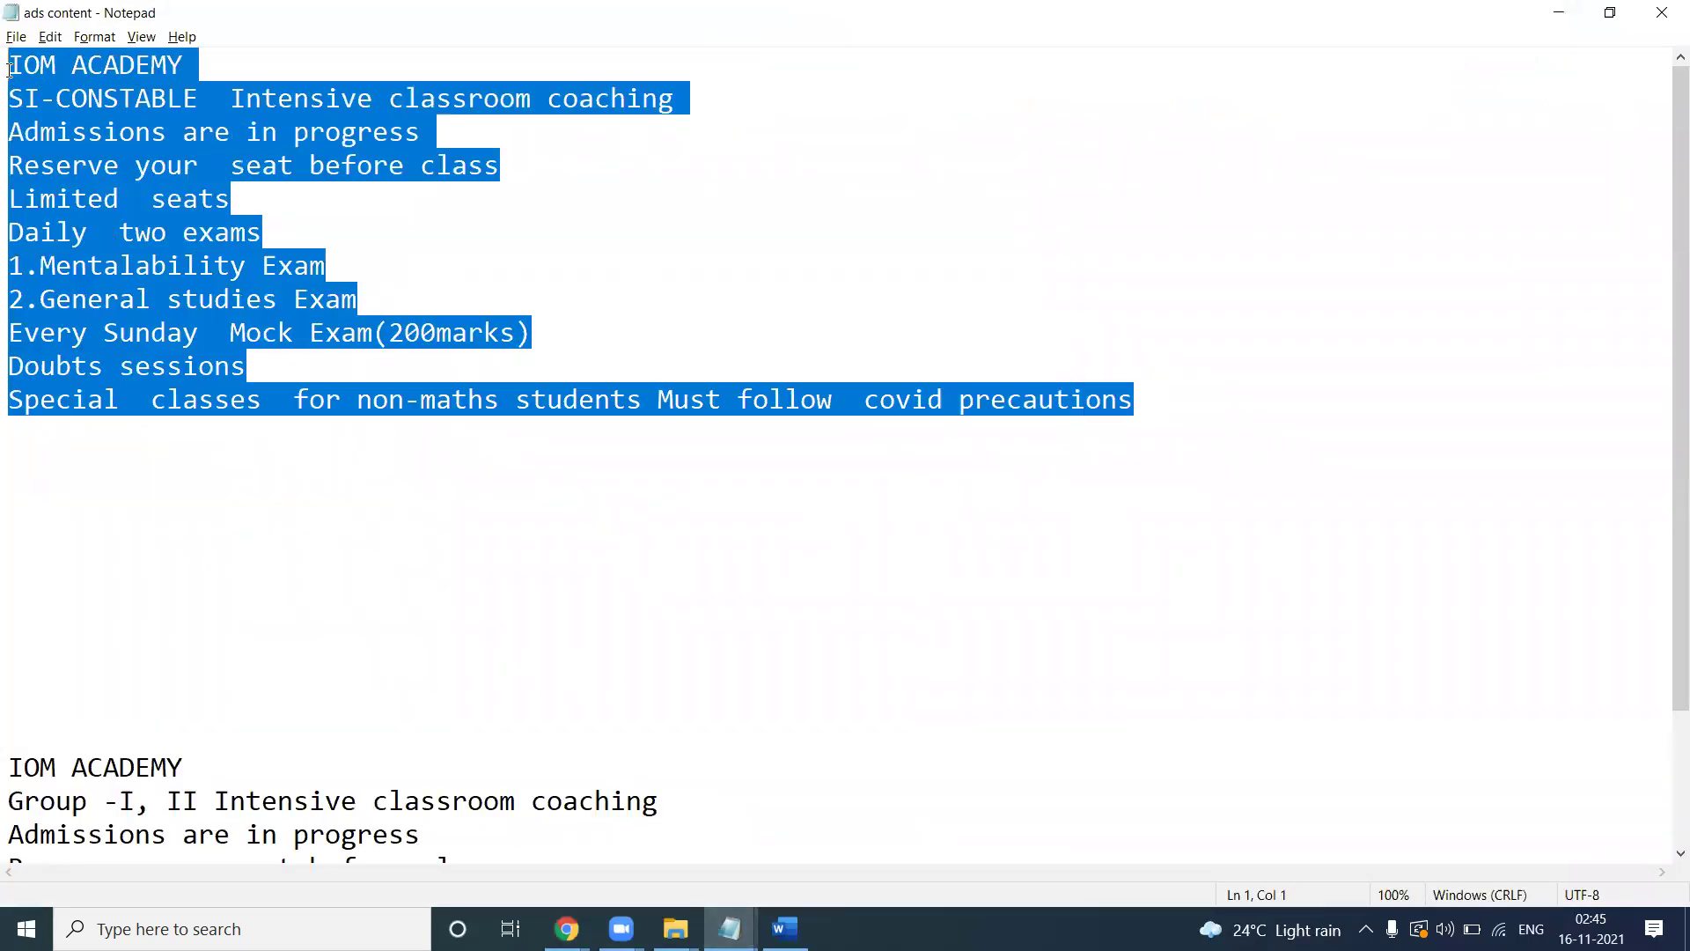
{"action": "left_click", "coordinate": [1559, 12]}
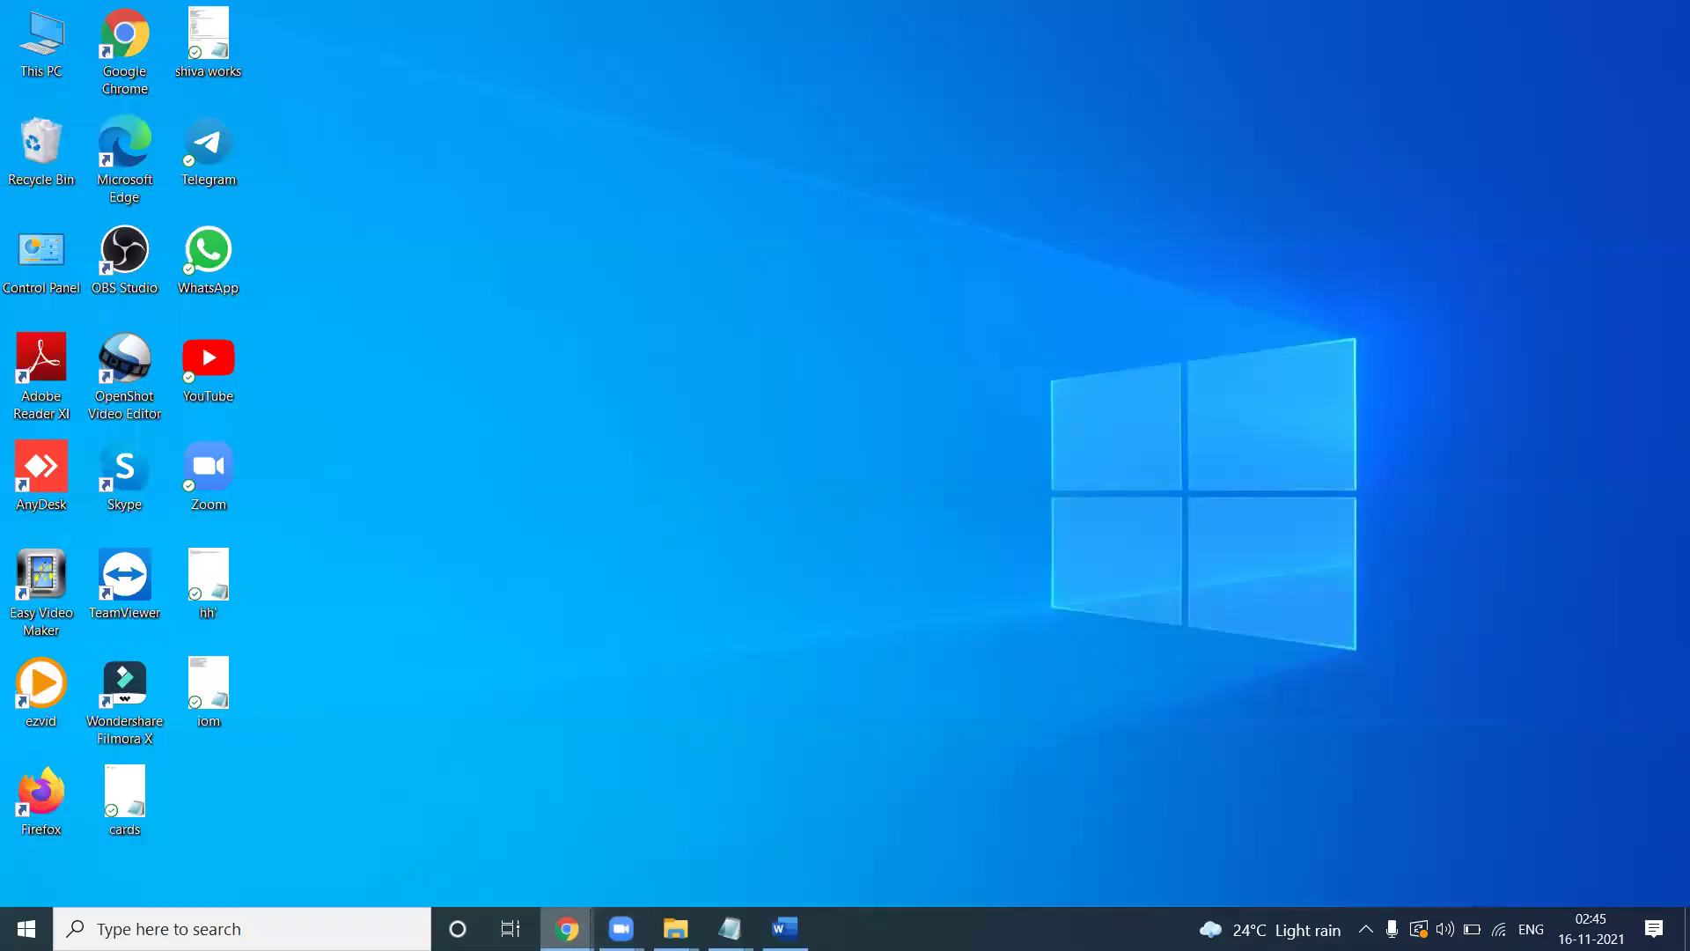
Return to Ads Manager in Chrome and finish the media setup with the original crop for all placements.
{"action": "mouse_move", "coordinate": [566, 928]}
{"action": "left_click", "coordinate": [526, 840]}
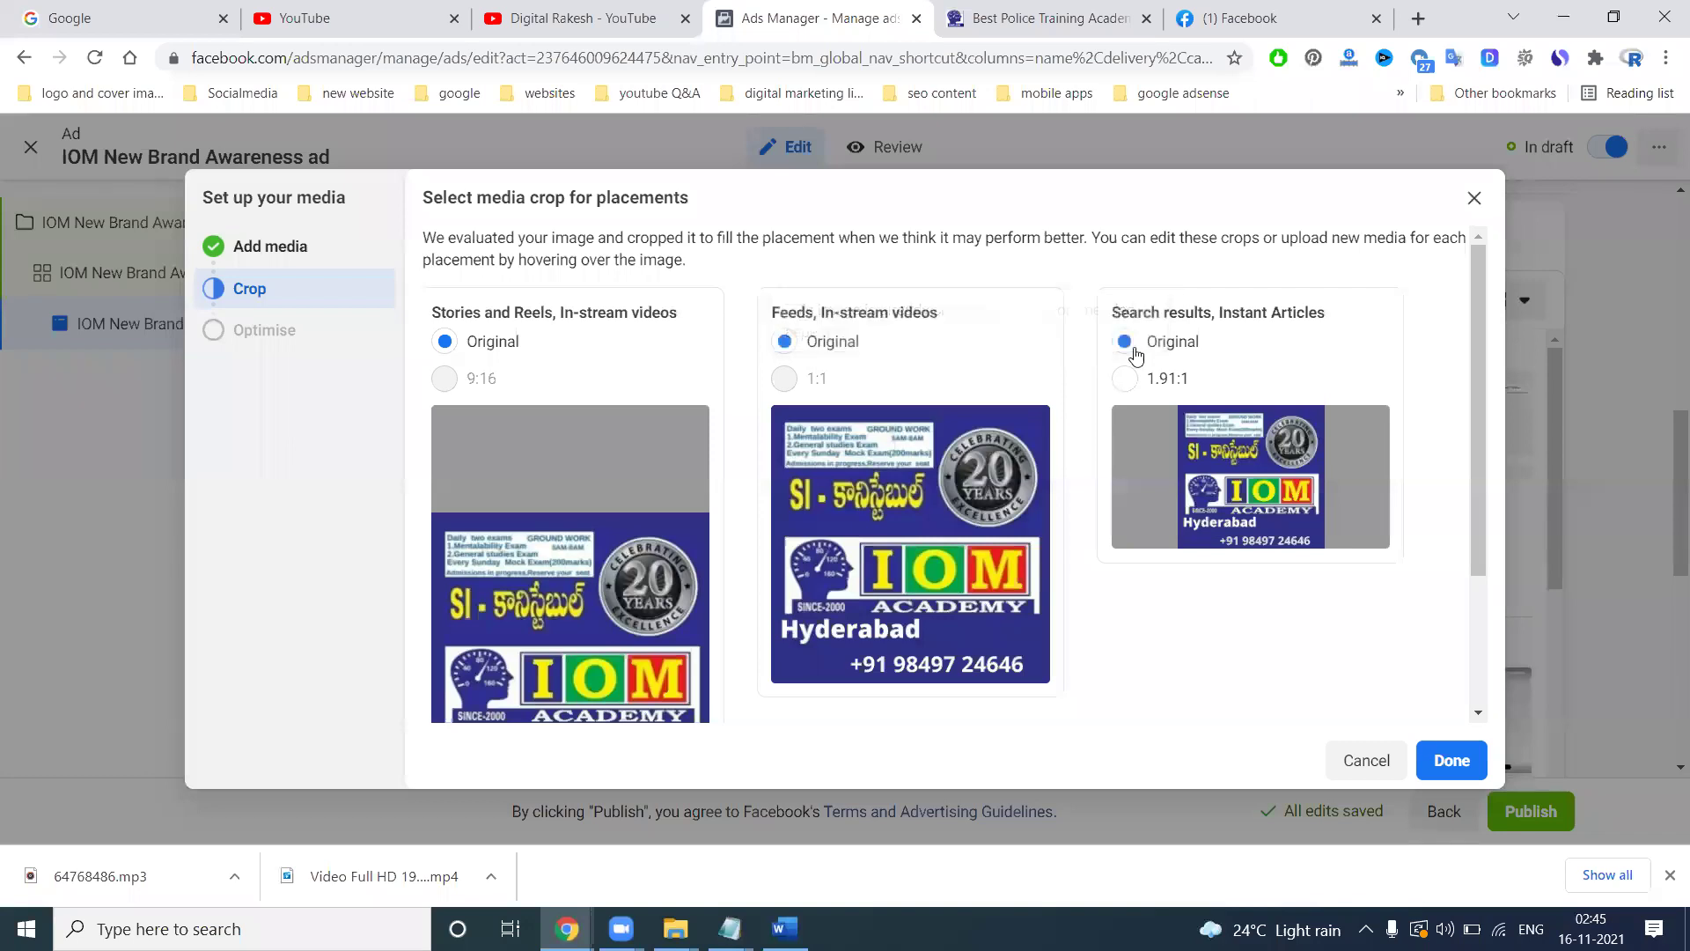
{"action": "scroll", "coordinate": [506, 534], "scroll_direction": "down", "scroll_amount": 3}
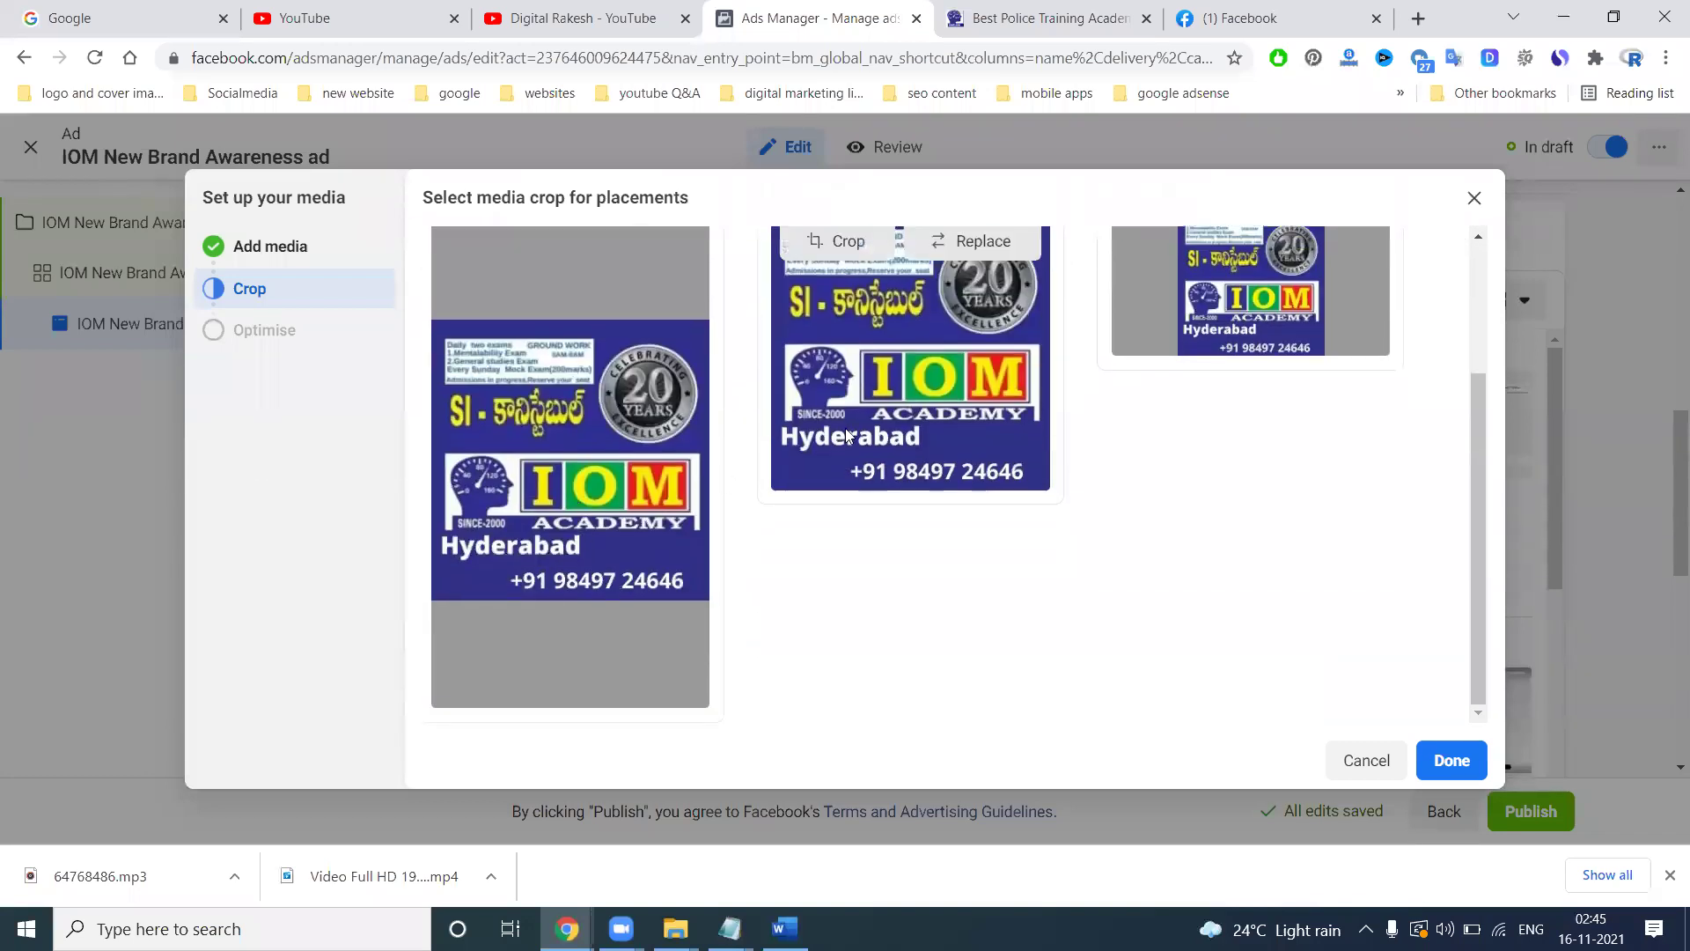
{"action": "left_click", "coordinate": [1438, 750]}
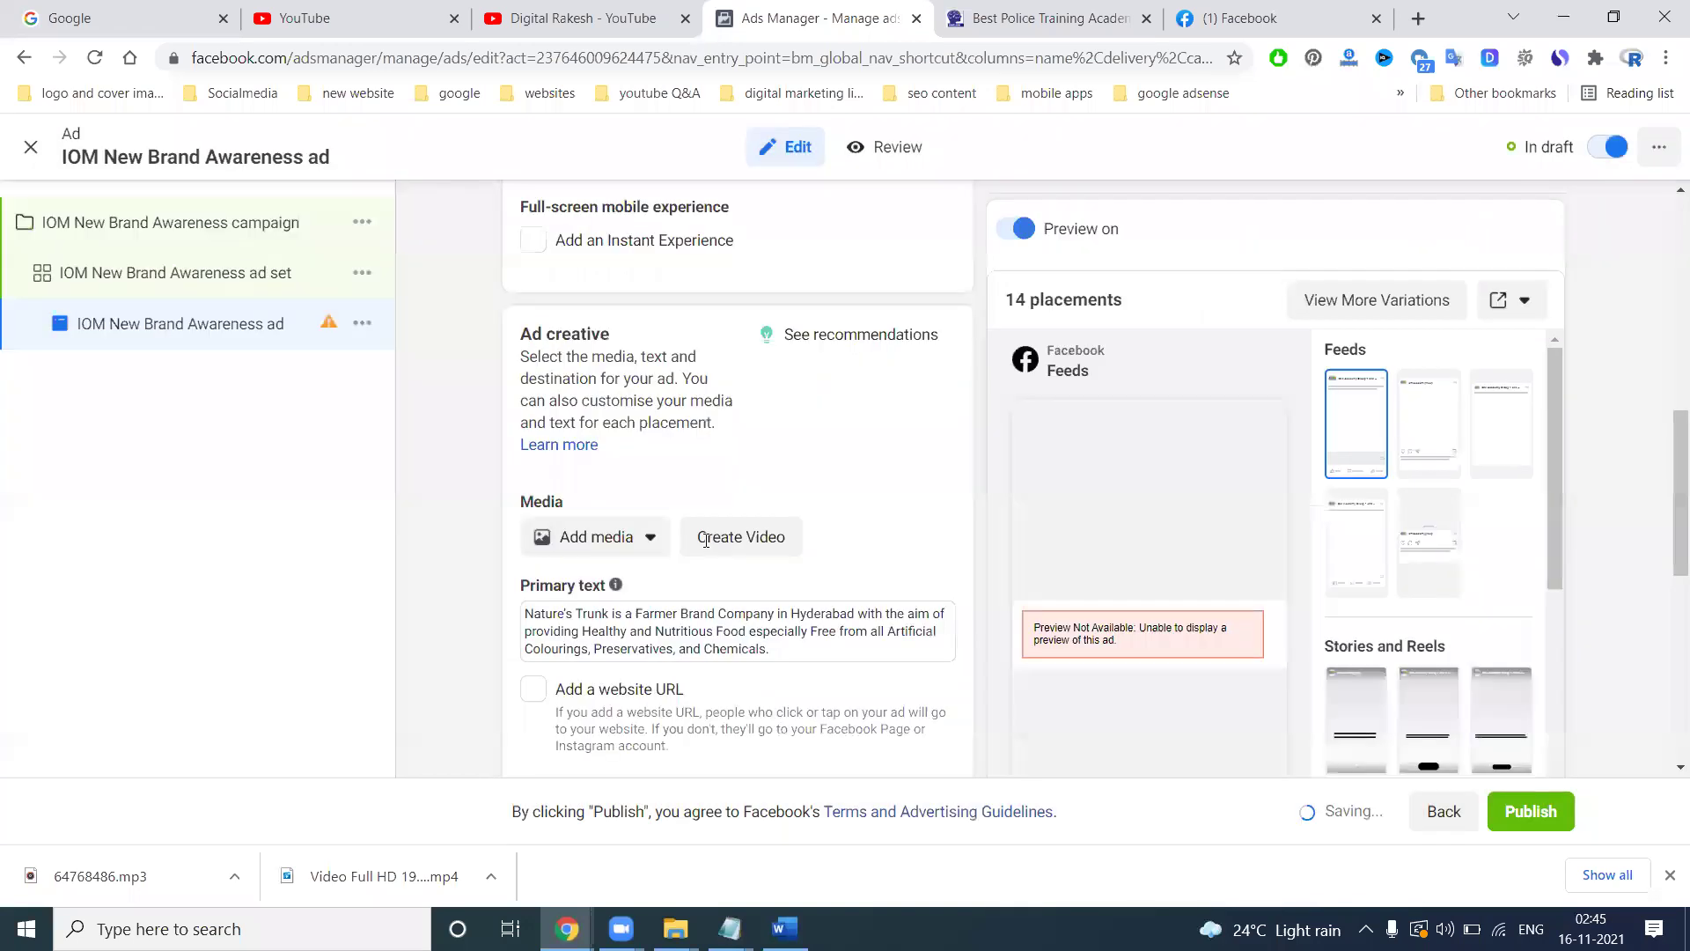
Replace the primary text with the copied coaching text and join its first two lines as "IOM ACADEMY - SI-CONSTABLE Intensive classroom coaching".
{"action": "scroll", "coordinate": [704, 551], "scroll_direction": "down", "scroll_amount": 3}
{"action": "double_click", "coordinate": [659, 434]}
{"action": "key", "text": "ctrl+a"}
{"action": "key", "text": "ctrl+v"}
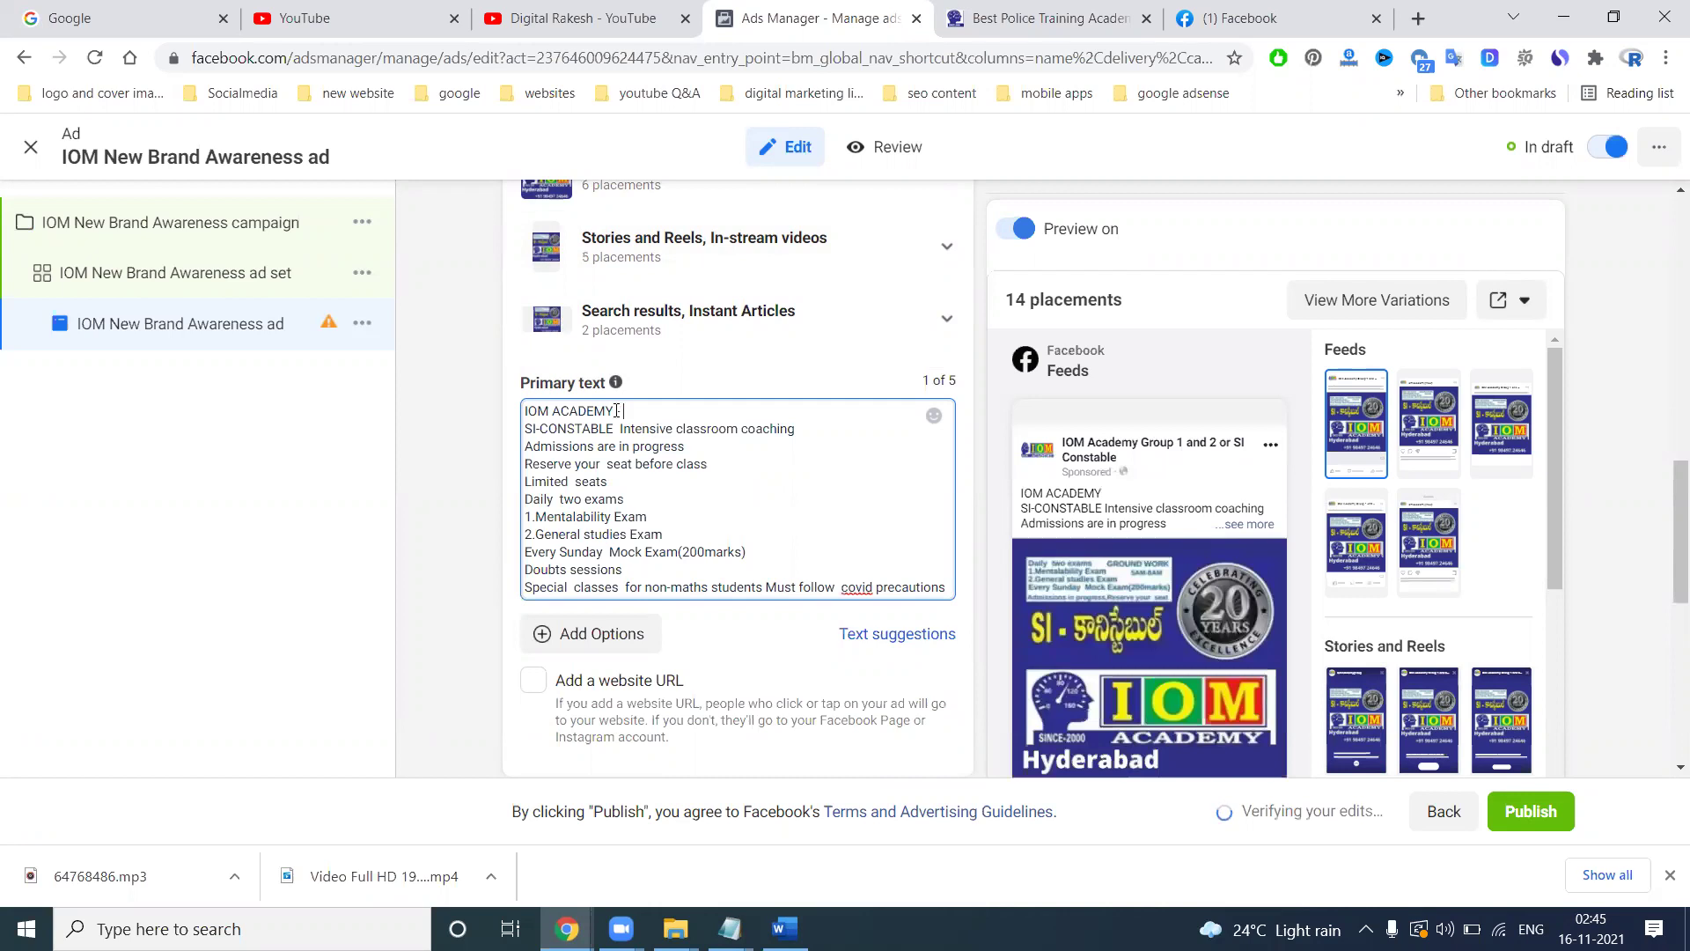
{"action": "key", "text": "Delete"}
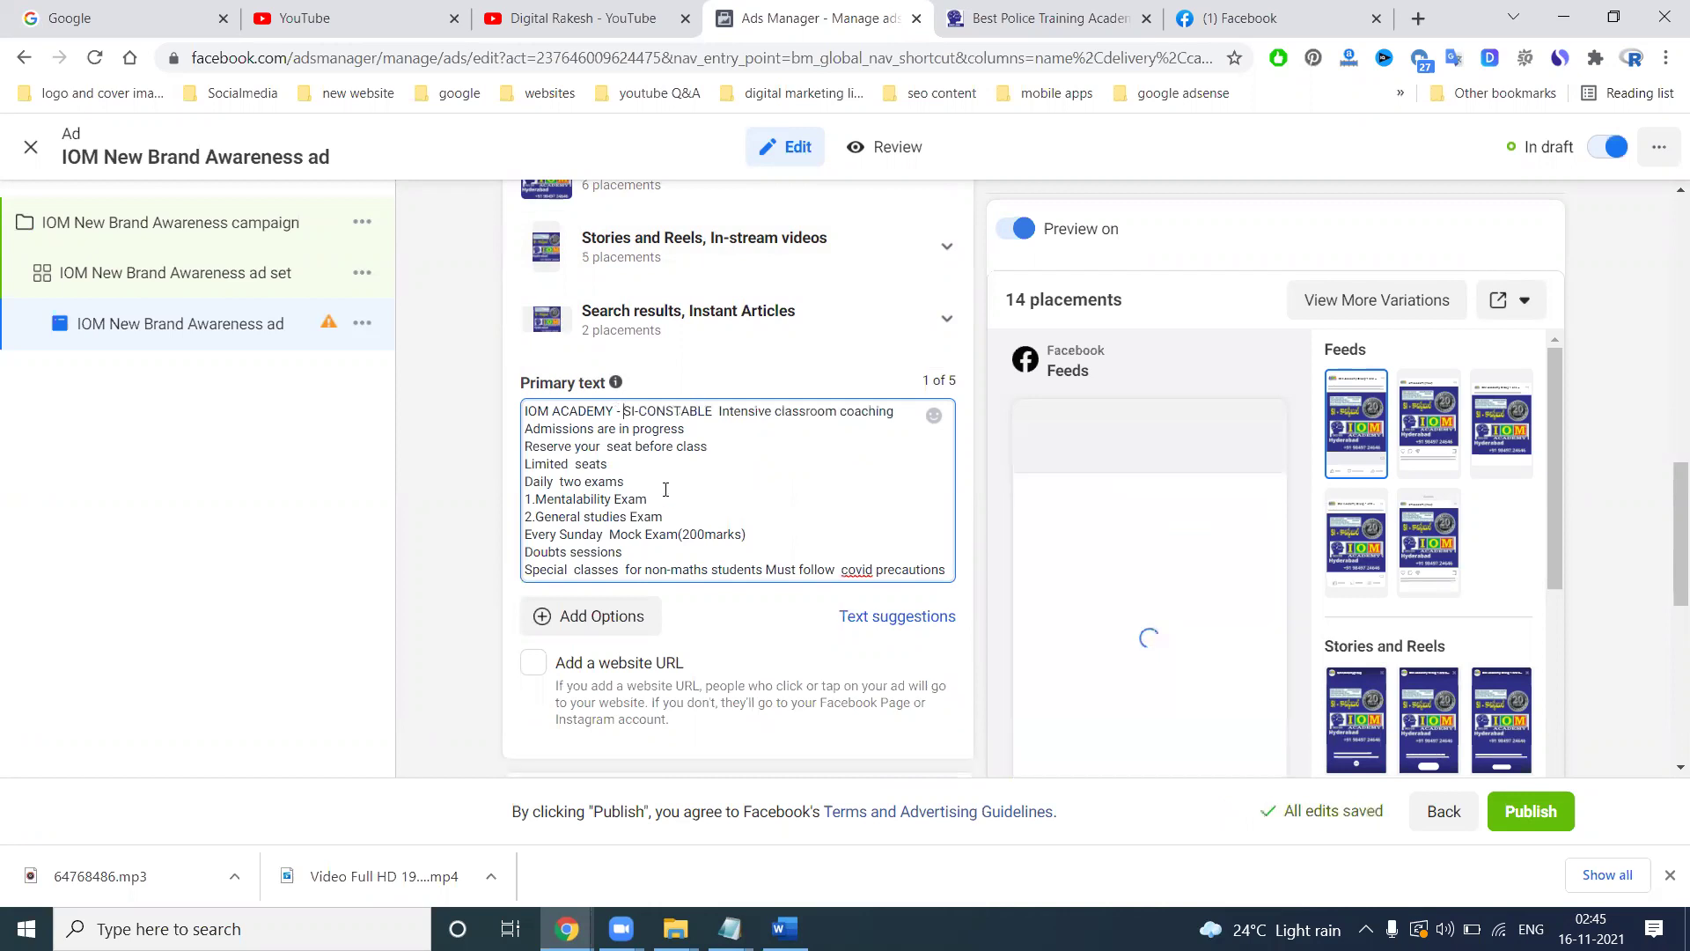
Enable a website URL for the ad and copy the address of the iomacademy.in site.
{"action": "scroll", "coordinate": [616, 423], "scroll_direction": "down", "scroll_amount": 1}
{"action": "left_click", "coordinate": [533, 553]}
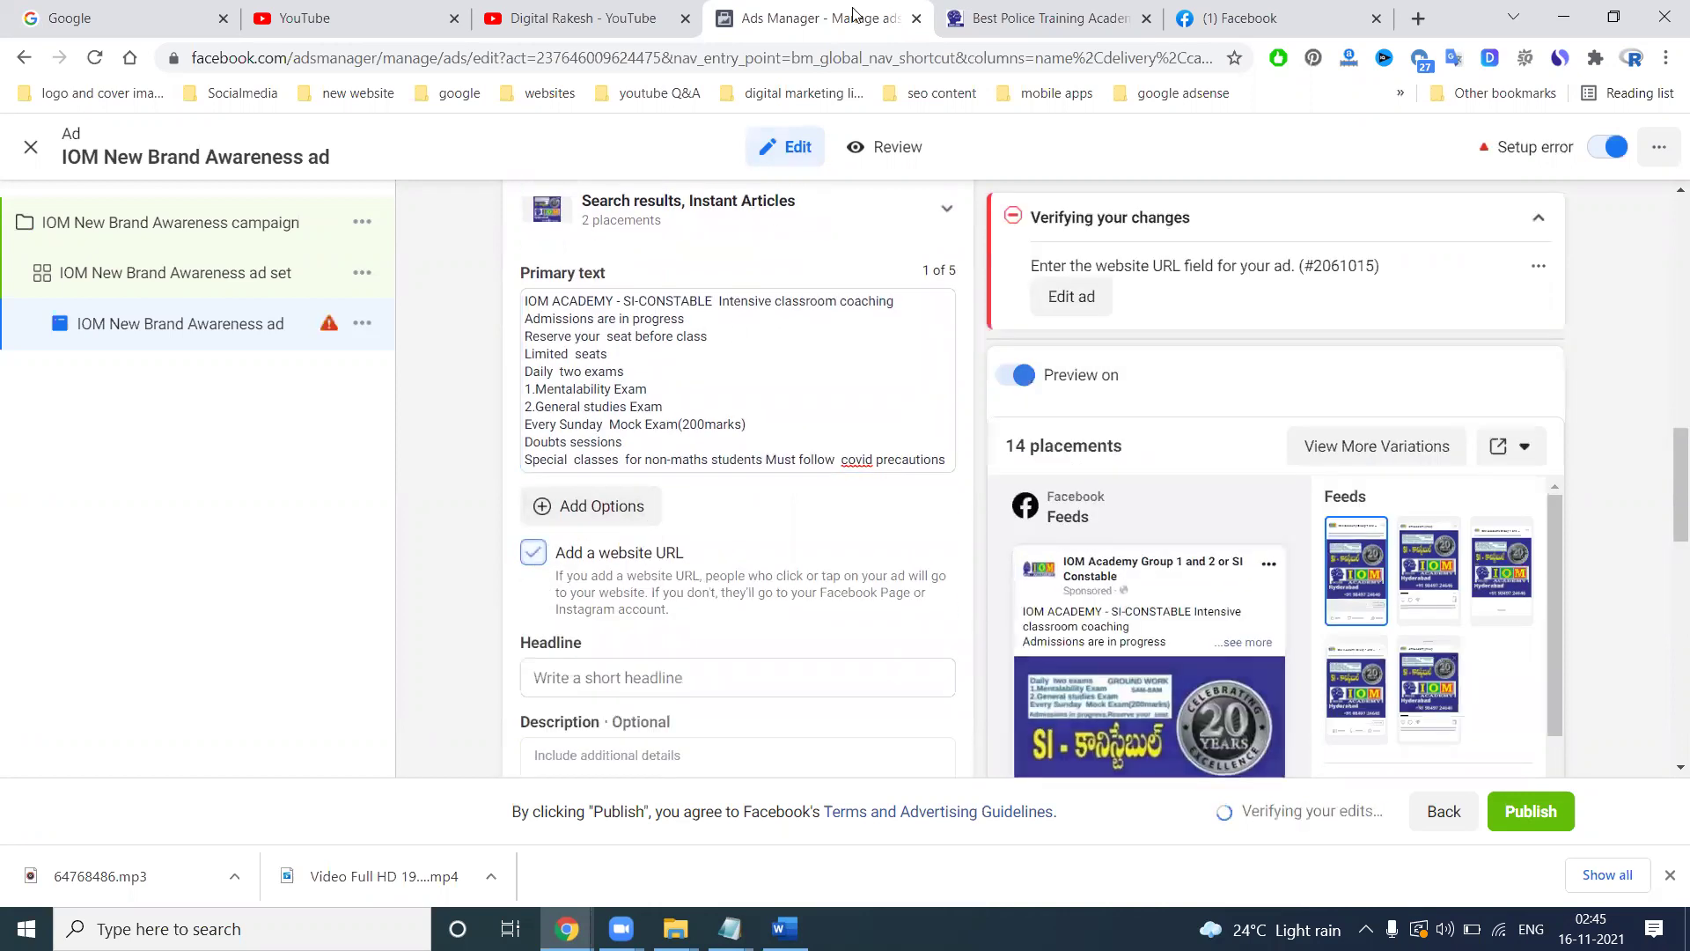
{"action": "left_click", "coordinate": [1043, 17]}
{"action": "left_click", "coordinate": [776, 58]}
{"action": "key", "text": "ctrl+c"}
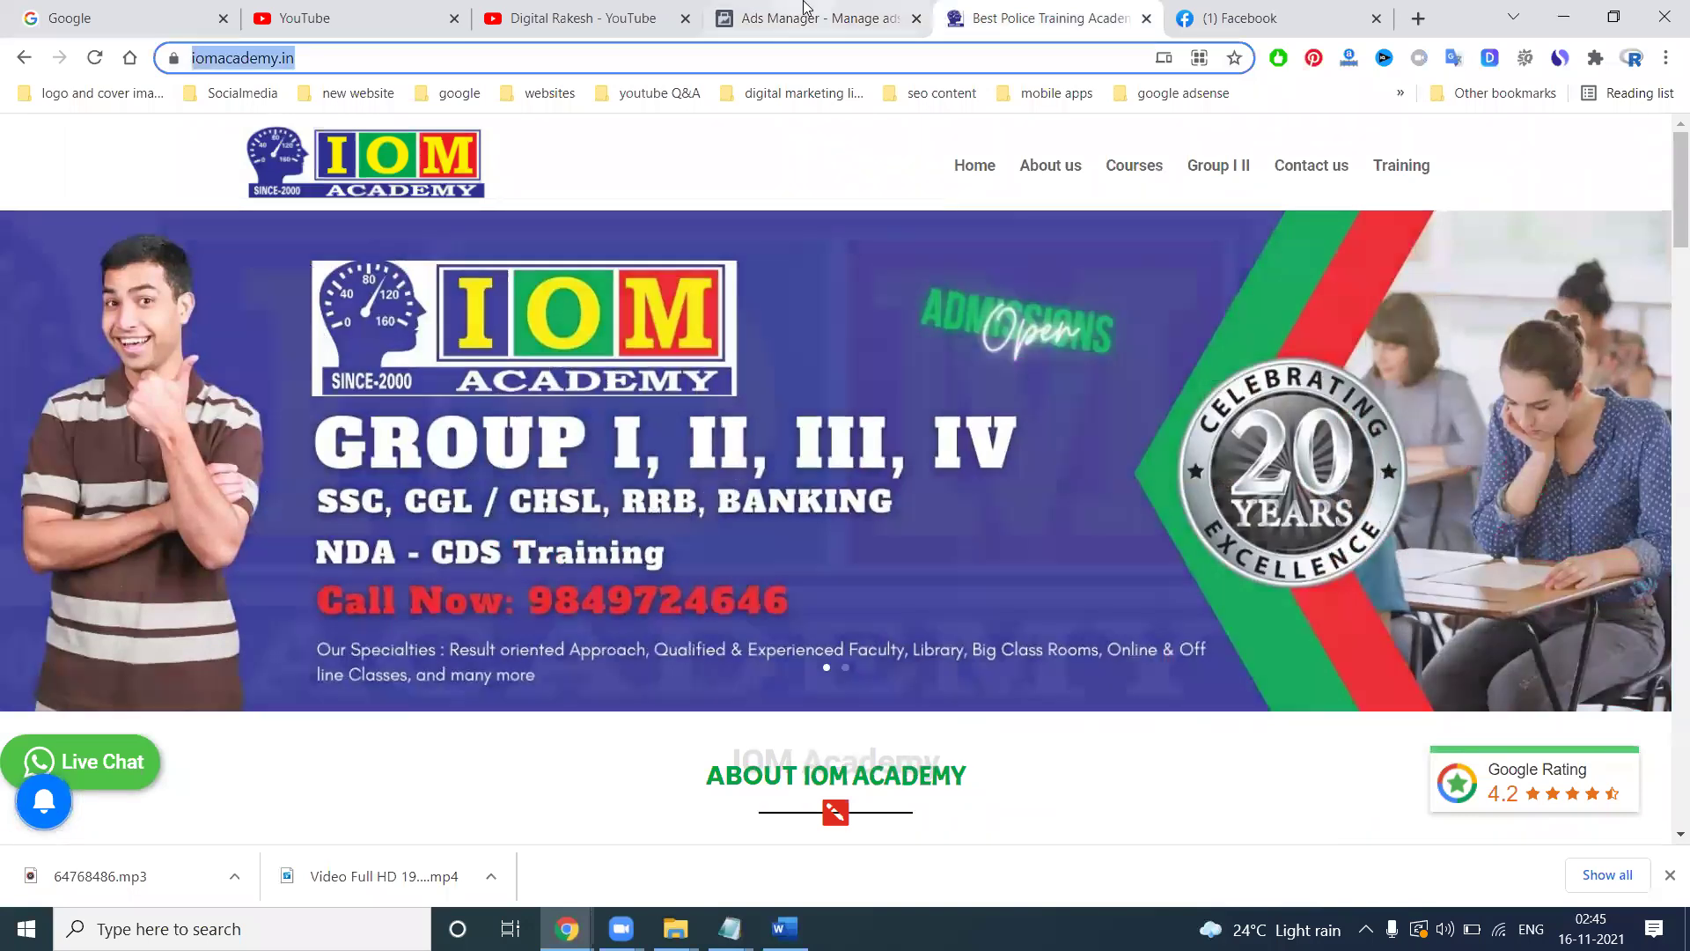
{"action": "left_click", "coordinate": [804, 14]}
{"action": "left_click", "coordinate": [636, 673]}
{"action": "key", "text": "ctrl+v"}
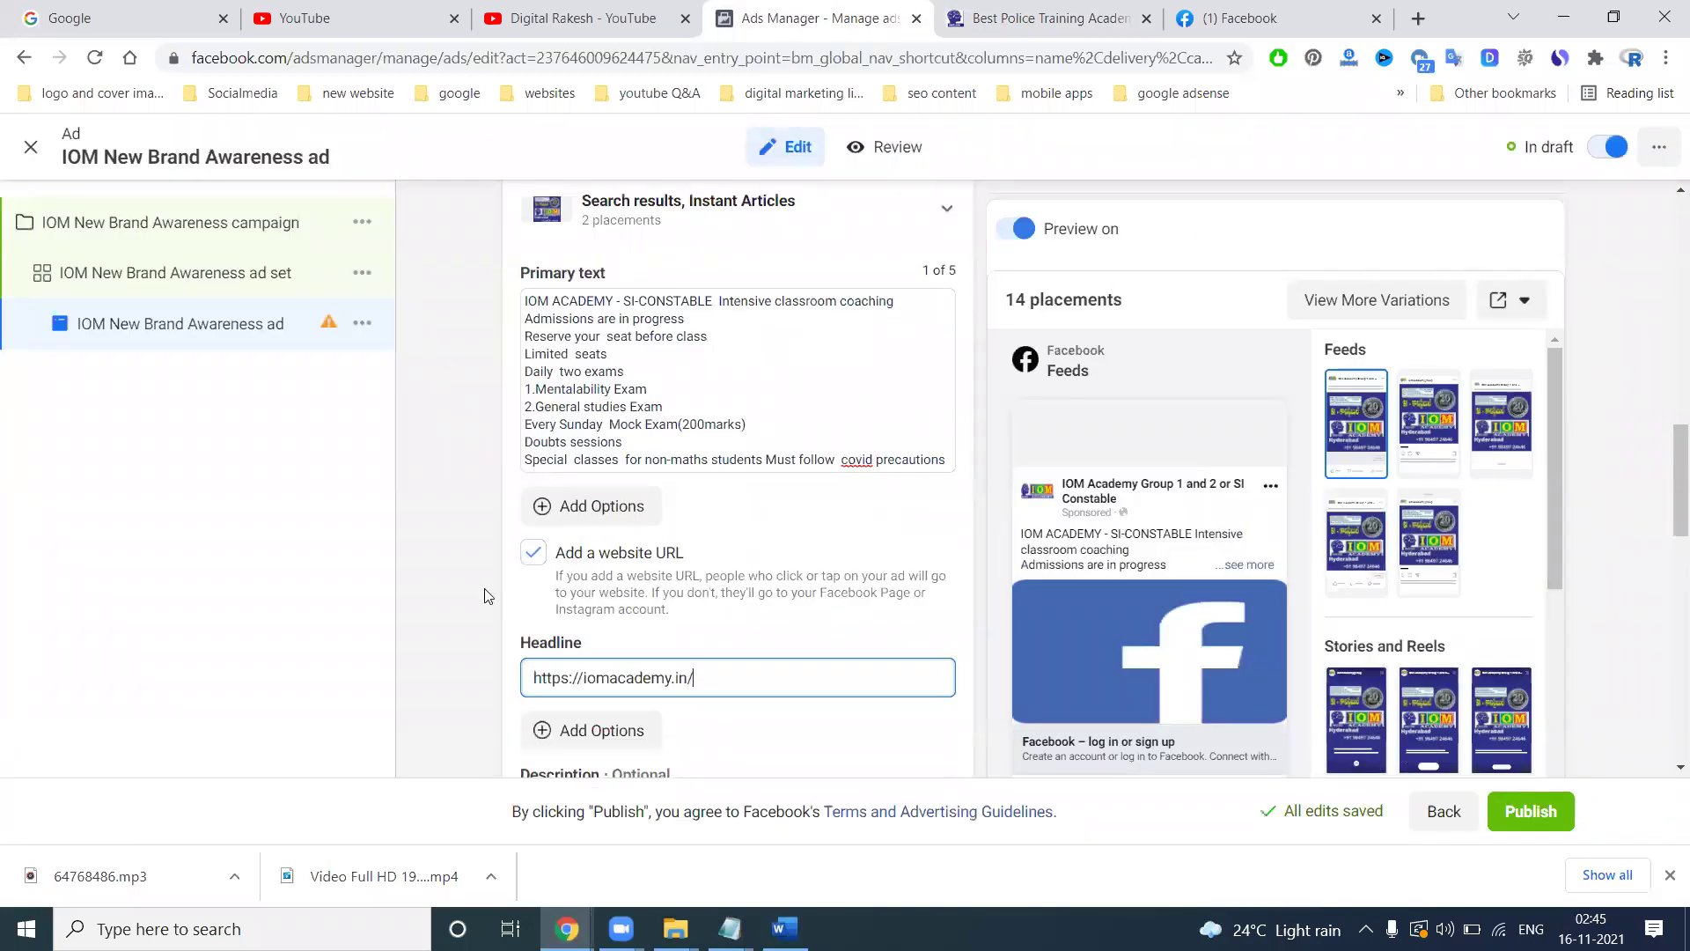
{"action": "left_click", "coordinate": [490, 596]}
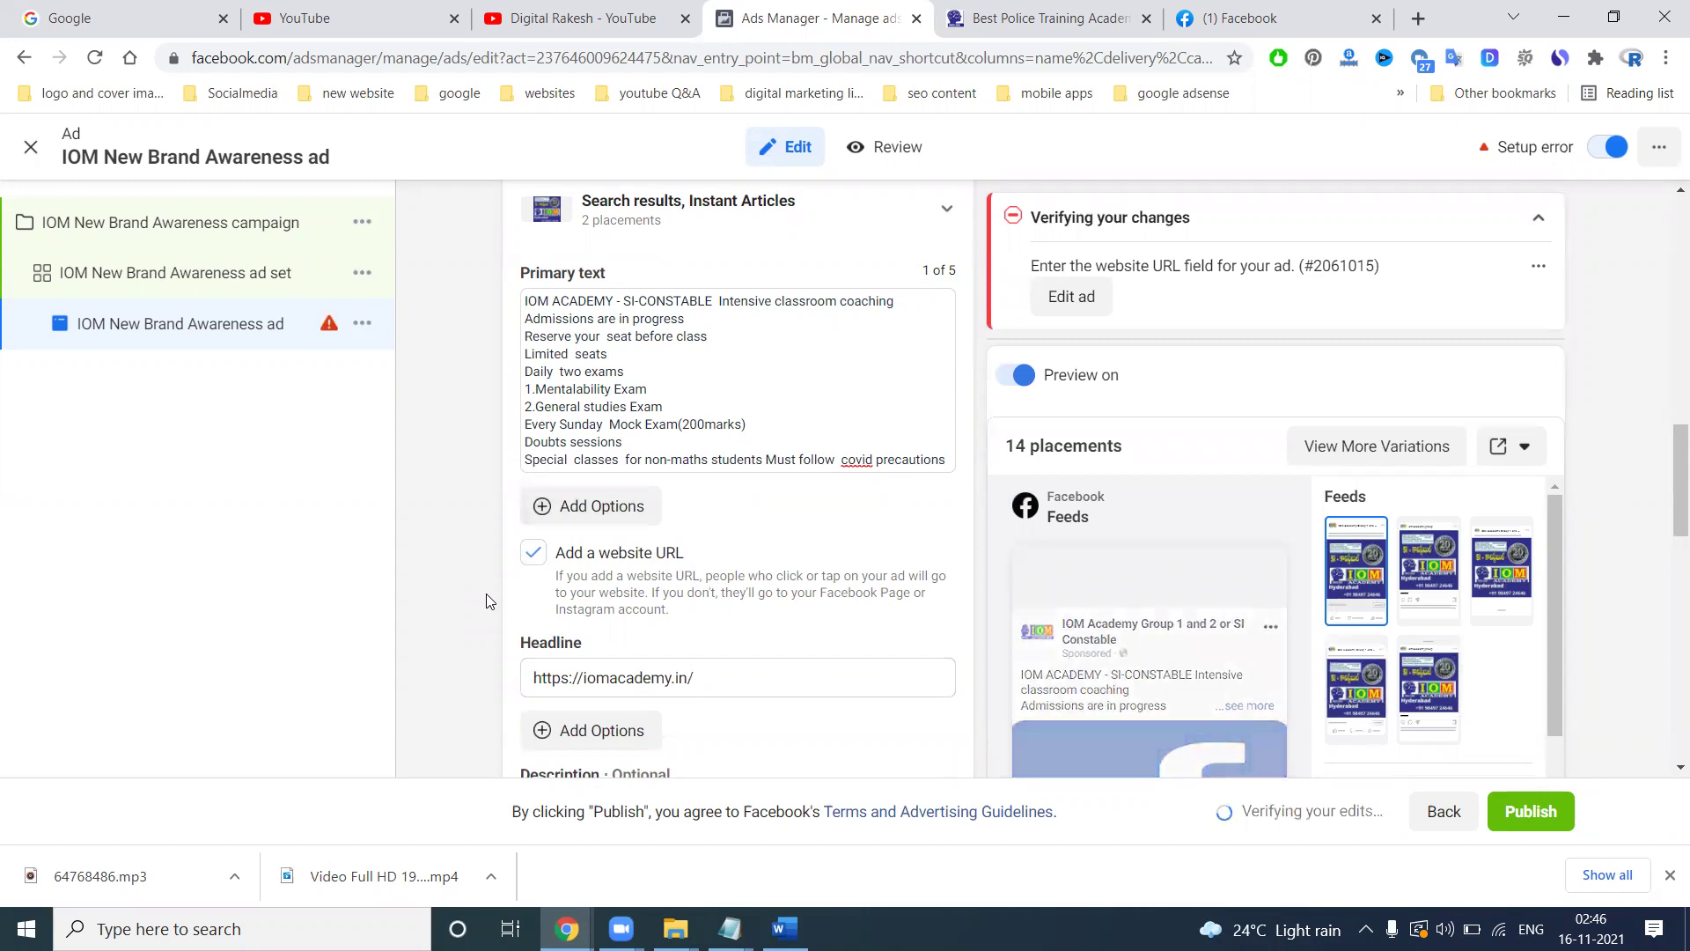
{"action": "scroll", "coordinate": [490, 599], "scroll_direction": "down", "scroll_amount": 3}
{"action": "scroll", "coordinate": [524, 603], "scroll_direction": "down", "scroll_amount": 1}
{"action": "left_click", "coordinate": [565, 592]}
{"action": "key", "text": "ctrl+v"}
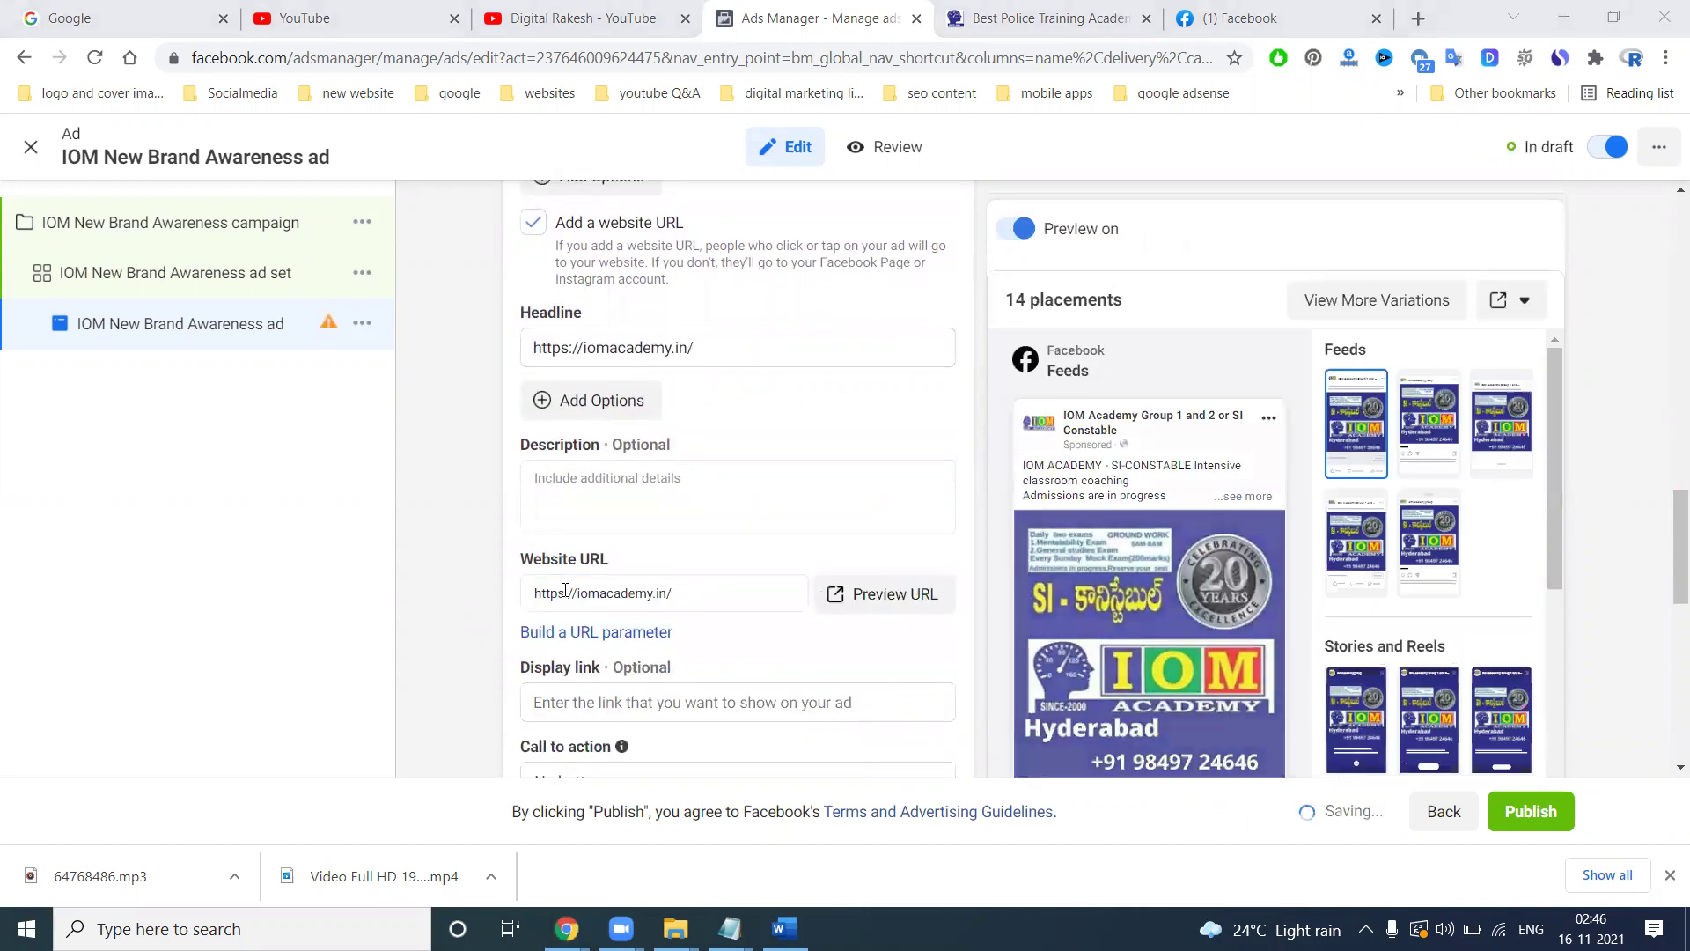
Copy the SI-CONSTABLE coaching text from the Notepad ads content file into the ad's description.
{"action": "key", "text": "alt+Tab"}
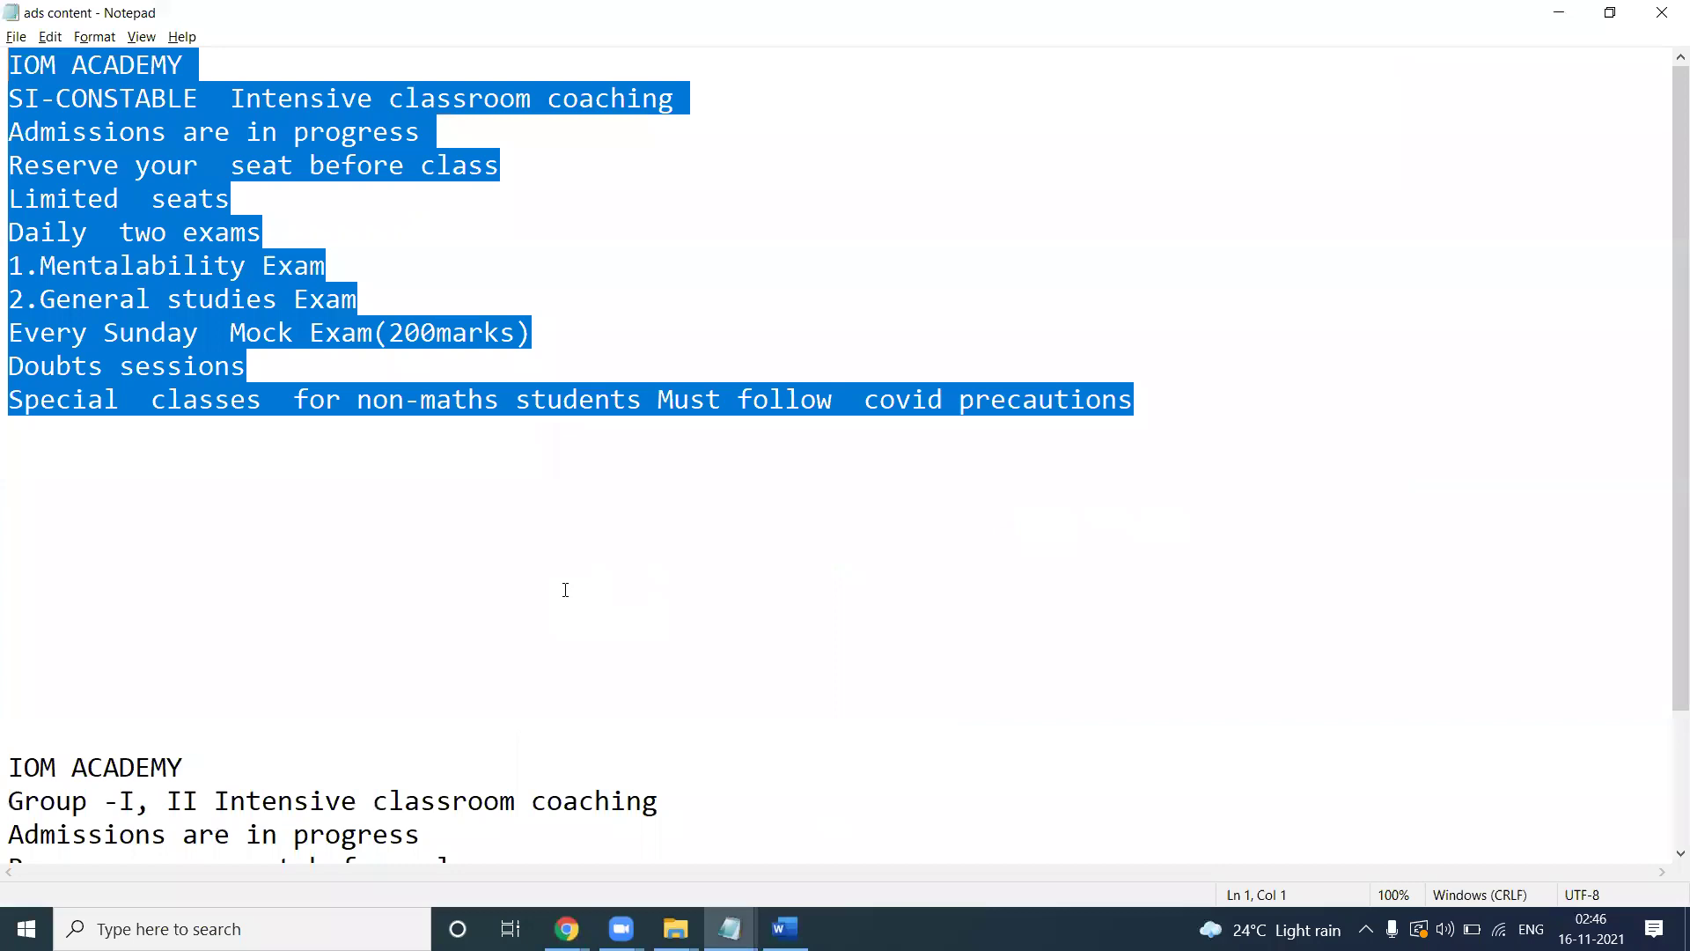
{"action": "key", "text": "alt+Tab"}
{"action": "left_click", "coordinate": [625, 499]}
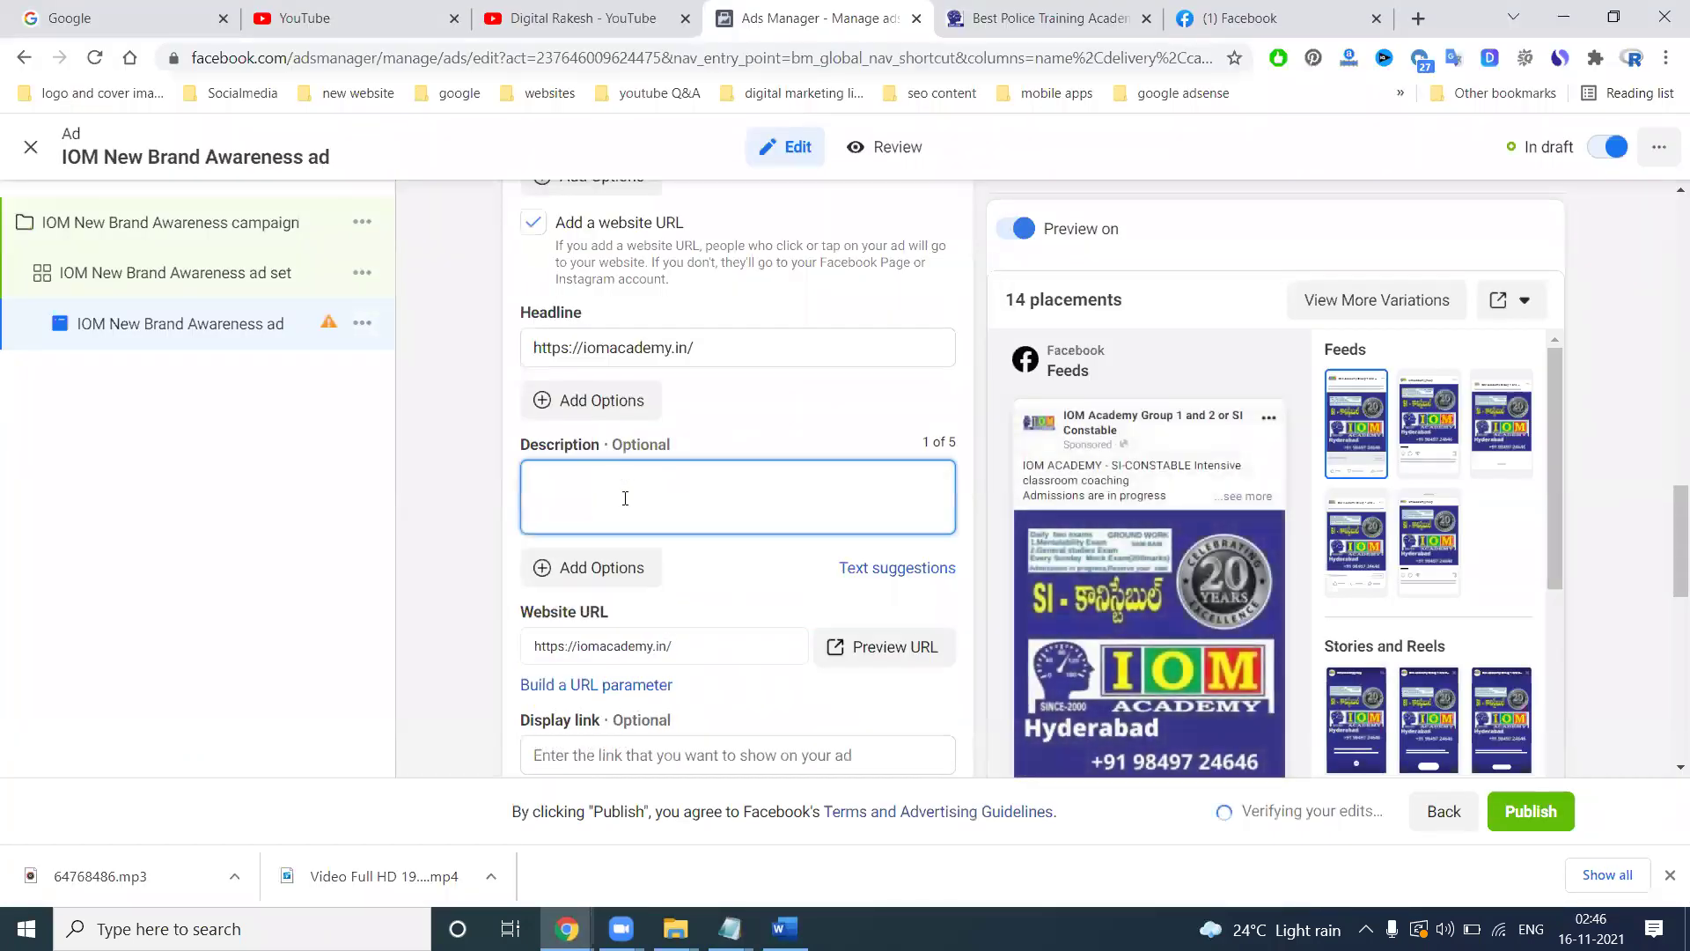
{"action": "type", "text": "IOM ACADEMY SI-CONSTABLE  Intensive classroom coaching Admissions are in progress Reserve your  seat before class Limited  seats Daily  two exams 1.Mentalability Exam 2.General studies Exam Every Sunday  Mock Exam(200marks) Doubts sessions Special  classes  for non-maths students Must follow  covid precautions"}
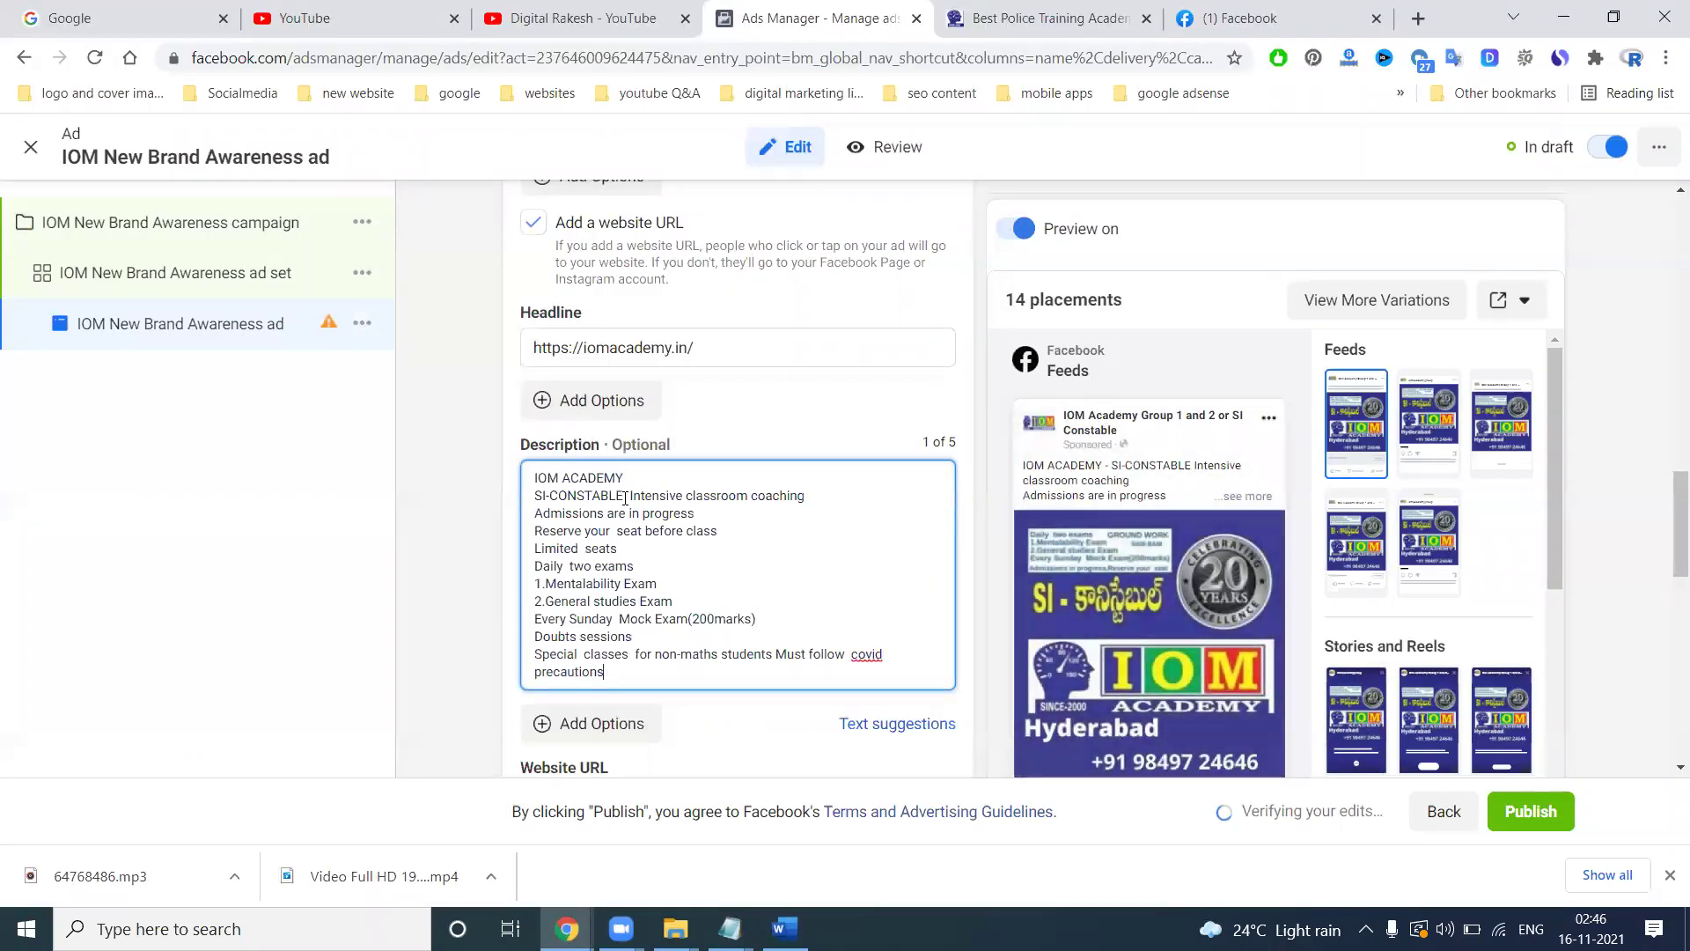
Replace the headline with the description's line "SI-CONSTABLE Intensive classroom coaching".
{"action": "triple_click", "coordinate": [736, 494]}
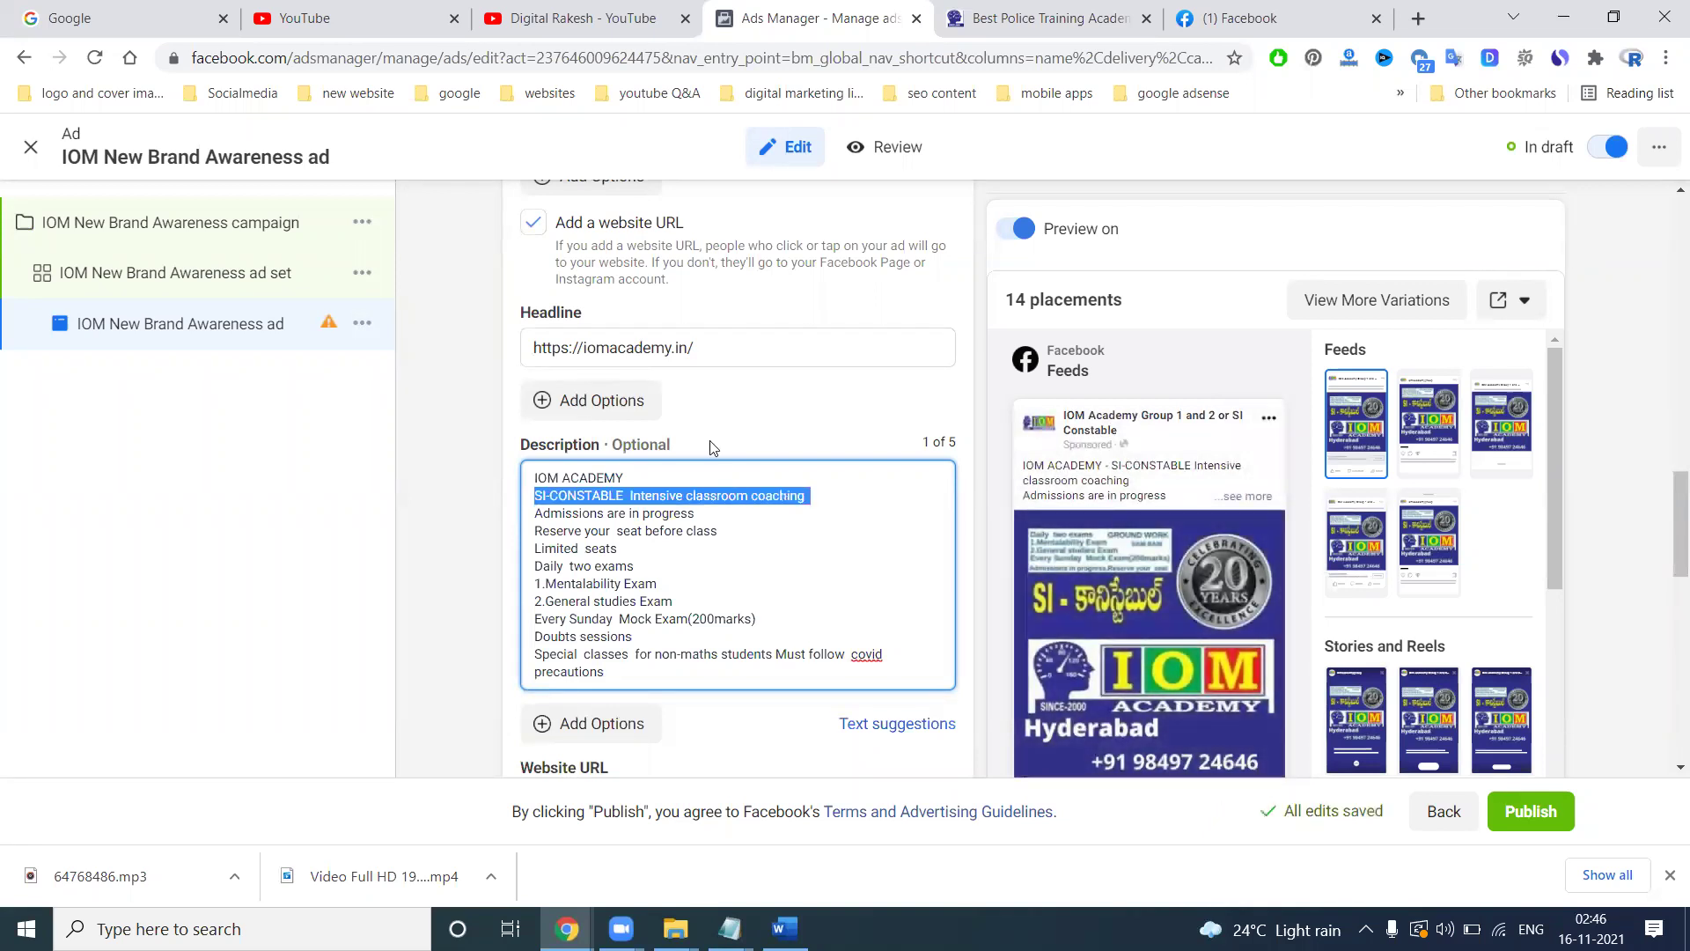
{"action": "triple_click", "coordinate": [710, 348]}
{"action": "type", "text": "SI-CONSTABLE  Intensive classroom coaching"}
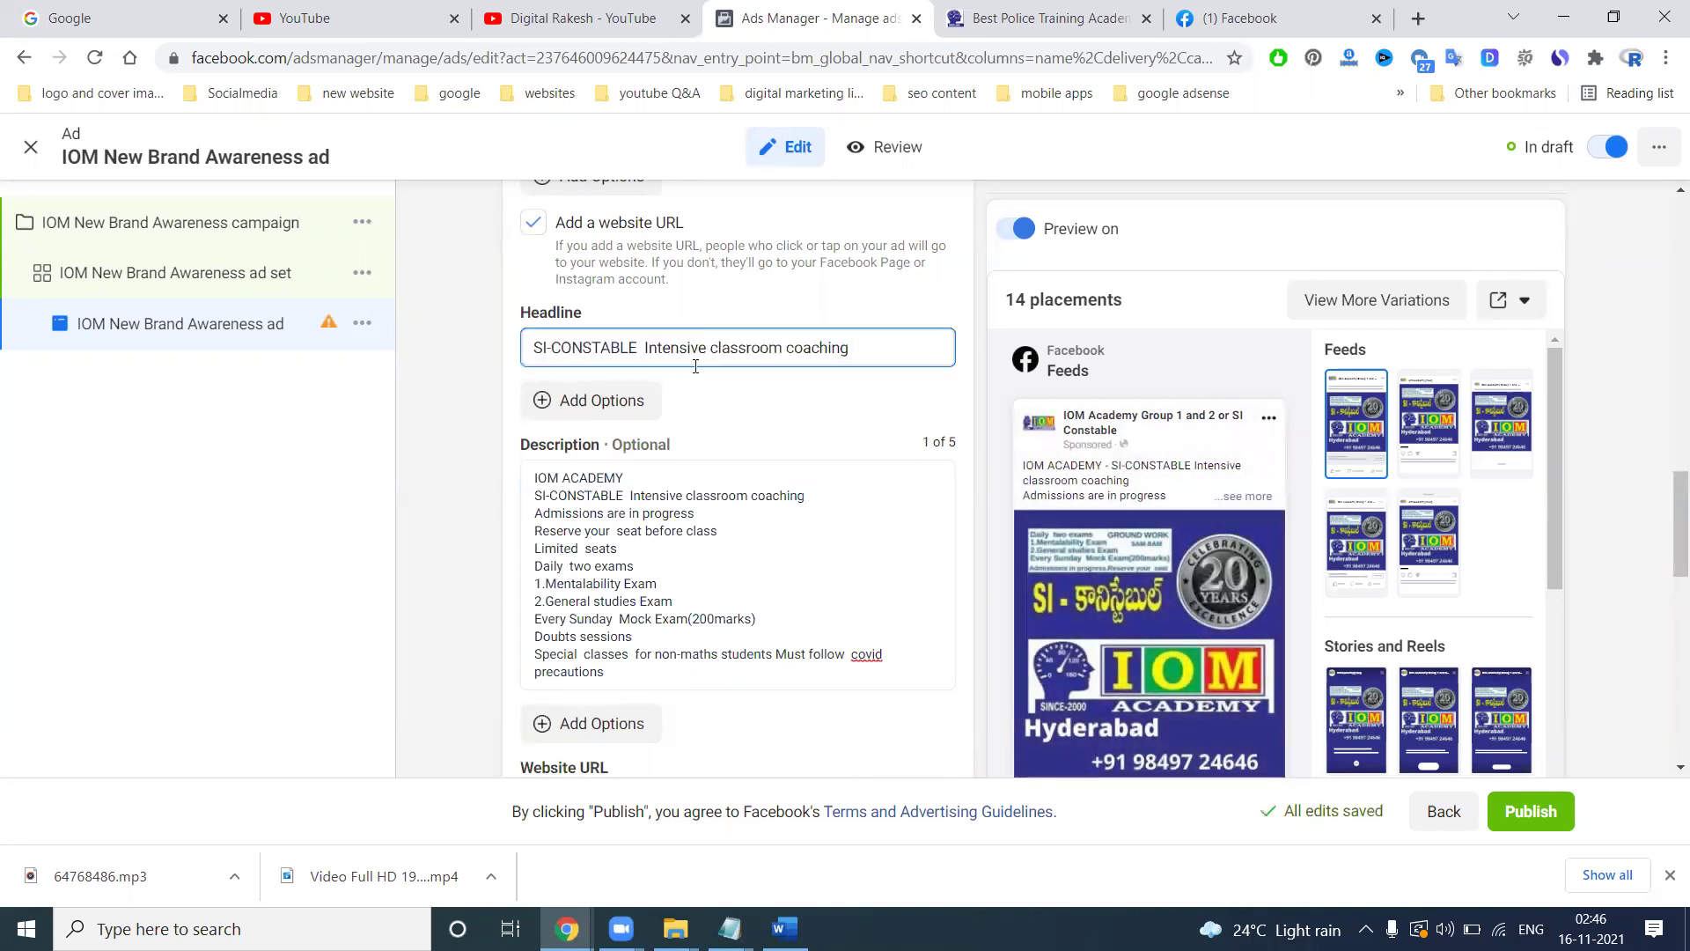
Set the ad's call to action to Learn More.
{"action": "scroll", "coordinate": [1120, 519], "scroll_direction": "down", "scroll_amount": 4}
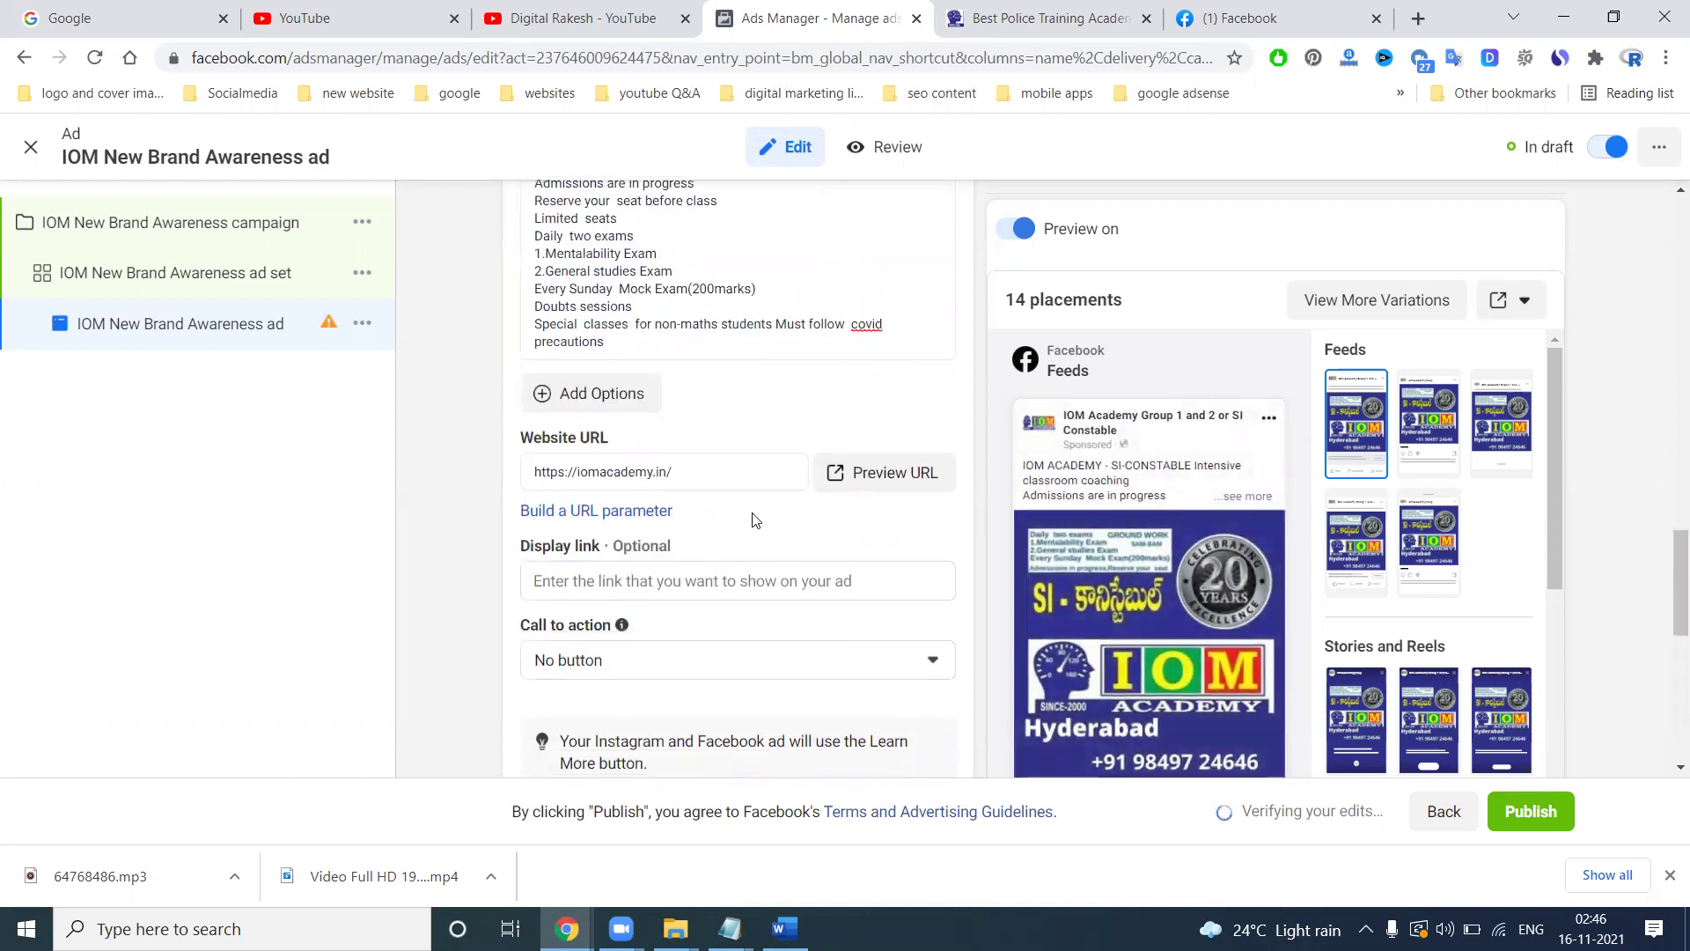
{"action": "scroll", "coordinate": [753, 520], "scroll_direction": "down", "scroll_amount": 3}
{"action": "left_click", "coordinate": [630, 333]}
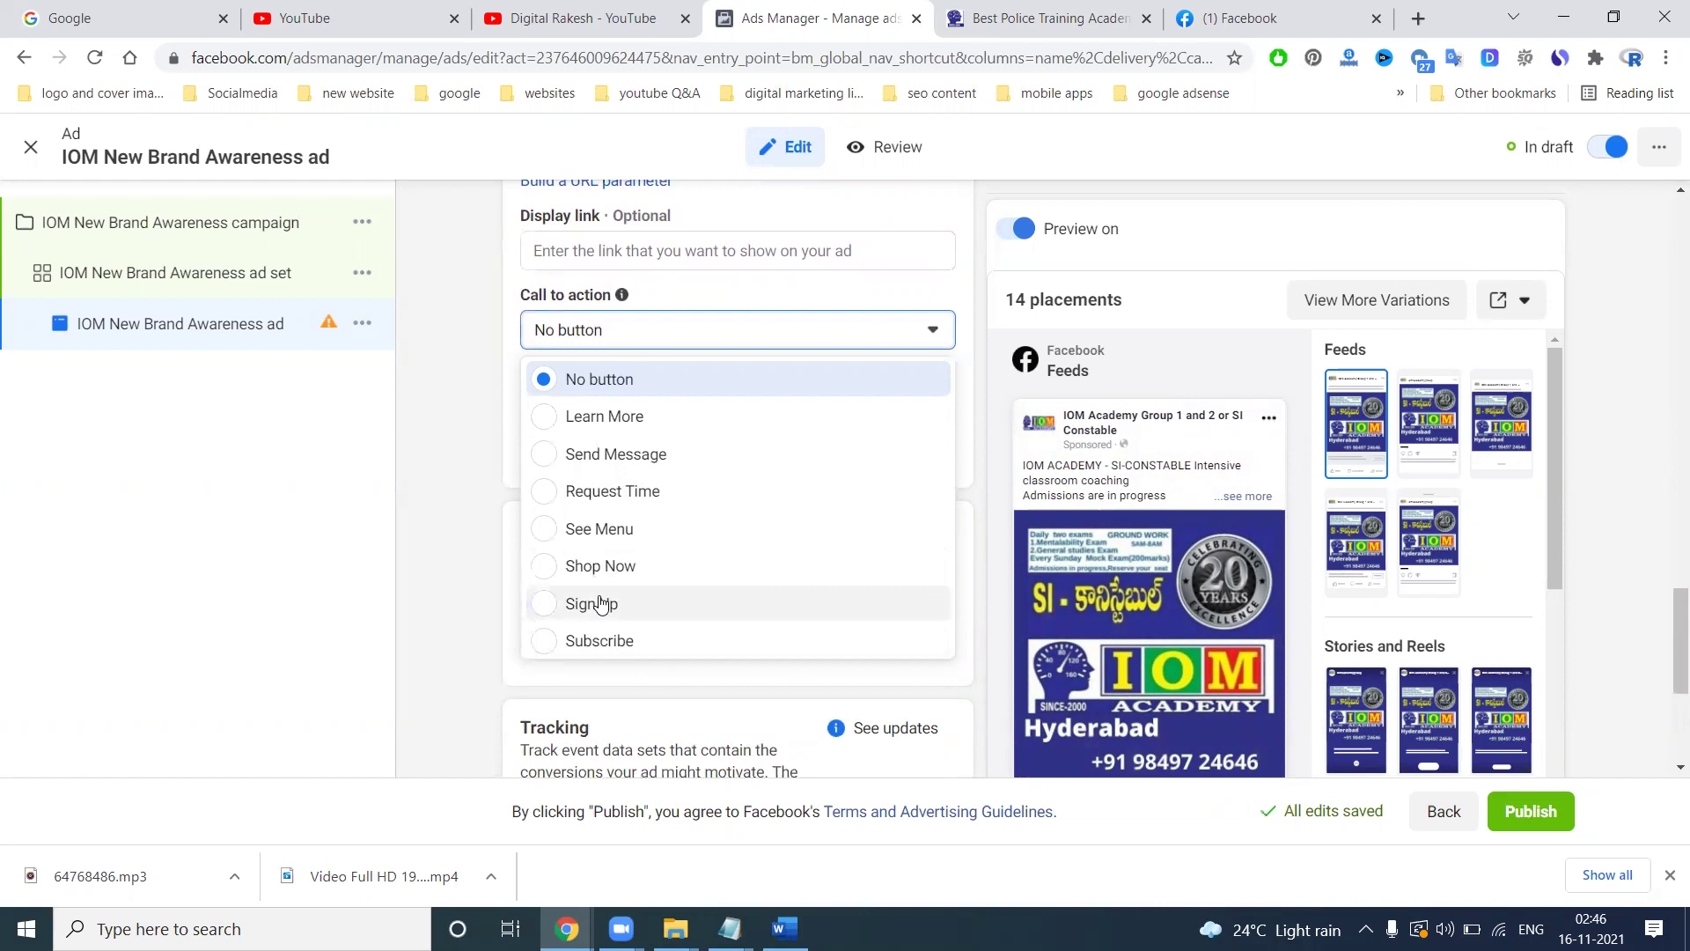
{"action": "left_click", "coordinate": [607, 415]}
Examine the ad preview, the tracking settings and the other available call-to-action options.
{"action": "scroll", "coordinate": [590, 465], "scroll_direction": "down", "scroll_amount": 1}
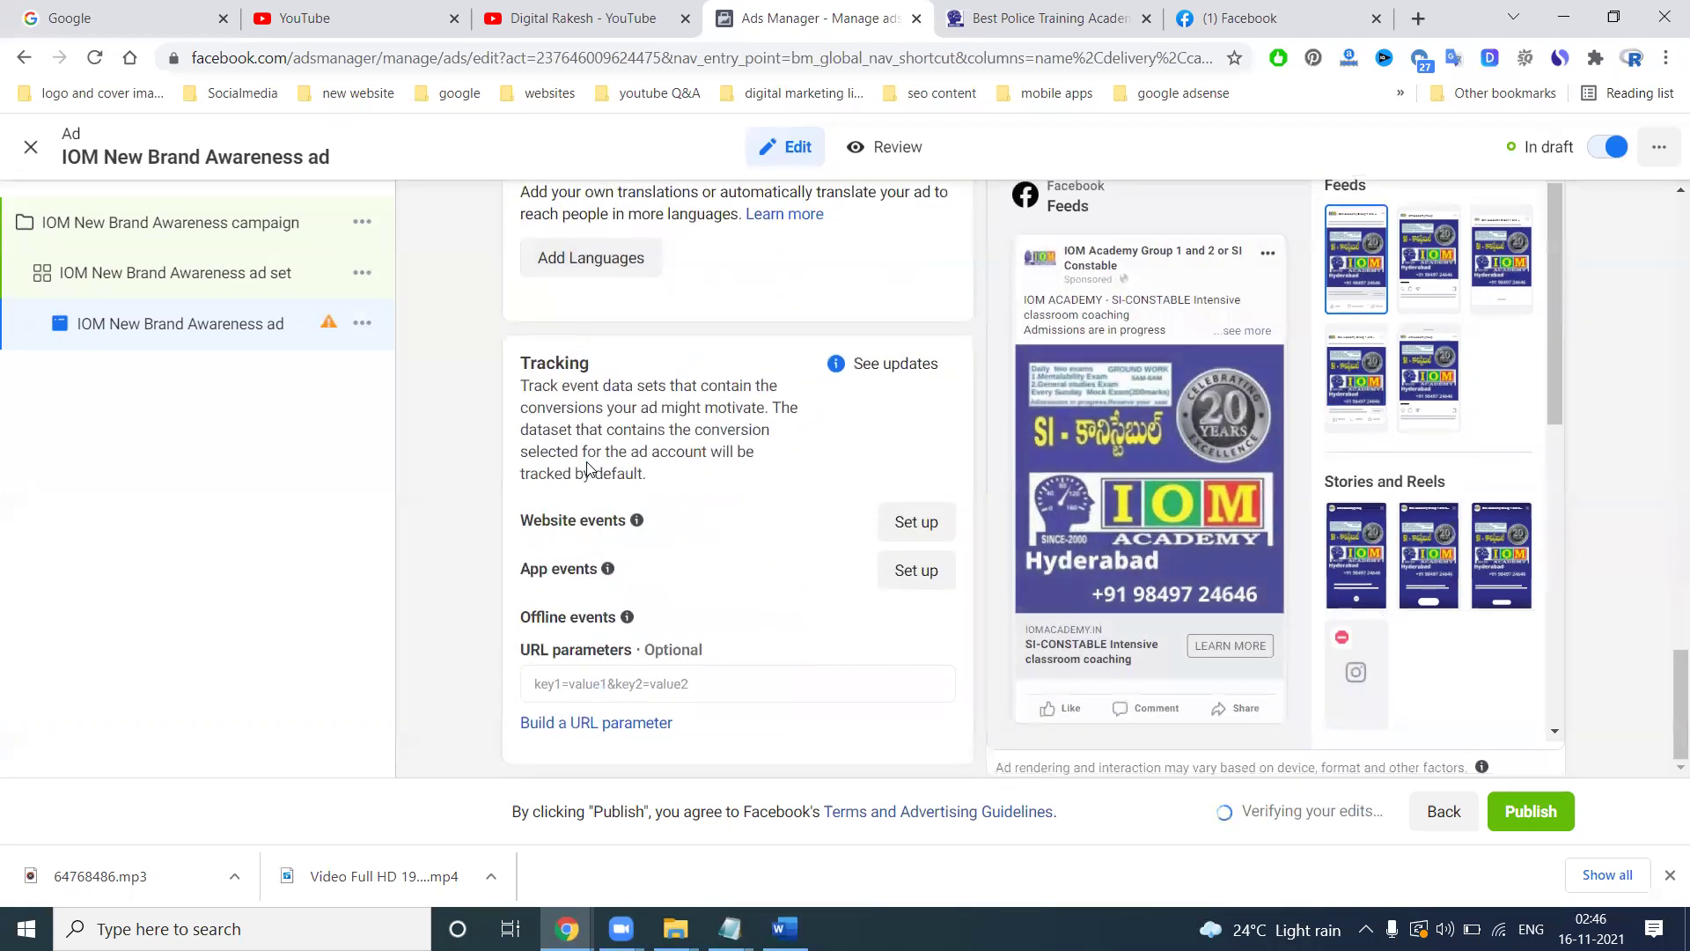
{"action": "scroll", "coordinate": [590, 465], "scroll_direction": "up", "scroll_amount": 1}
{"action": "left_click", "coordinate": [598, 282]}
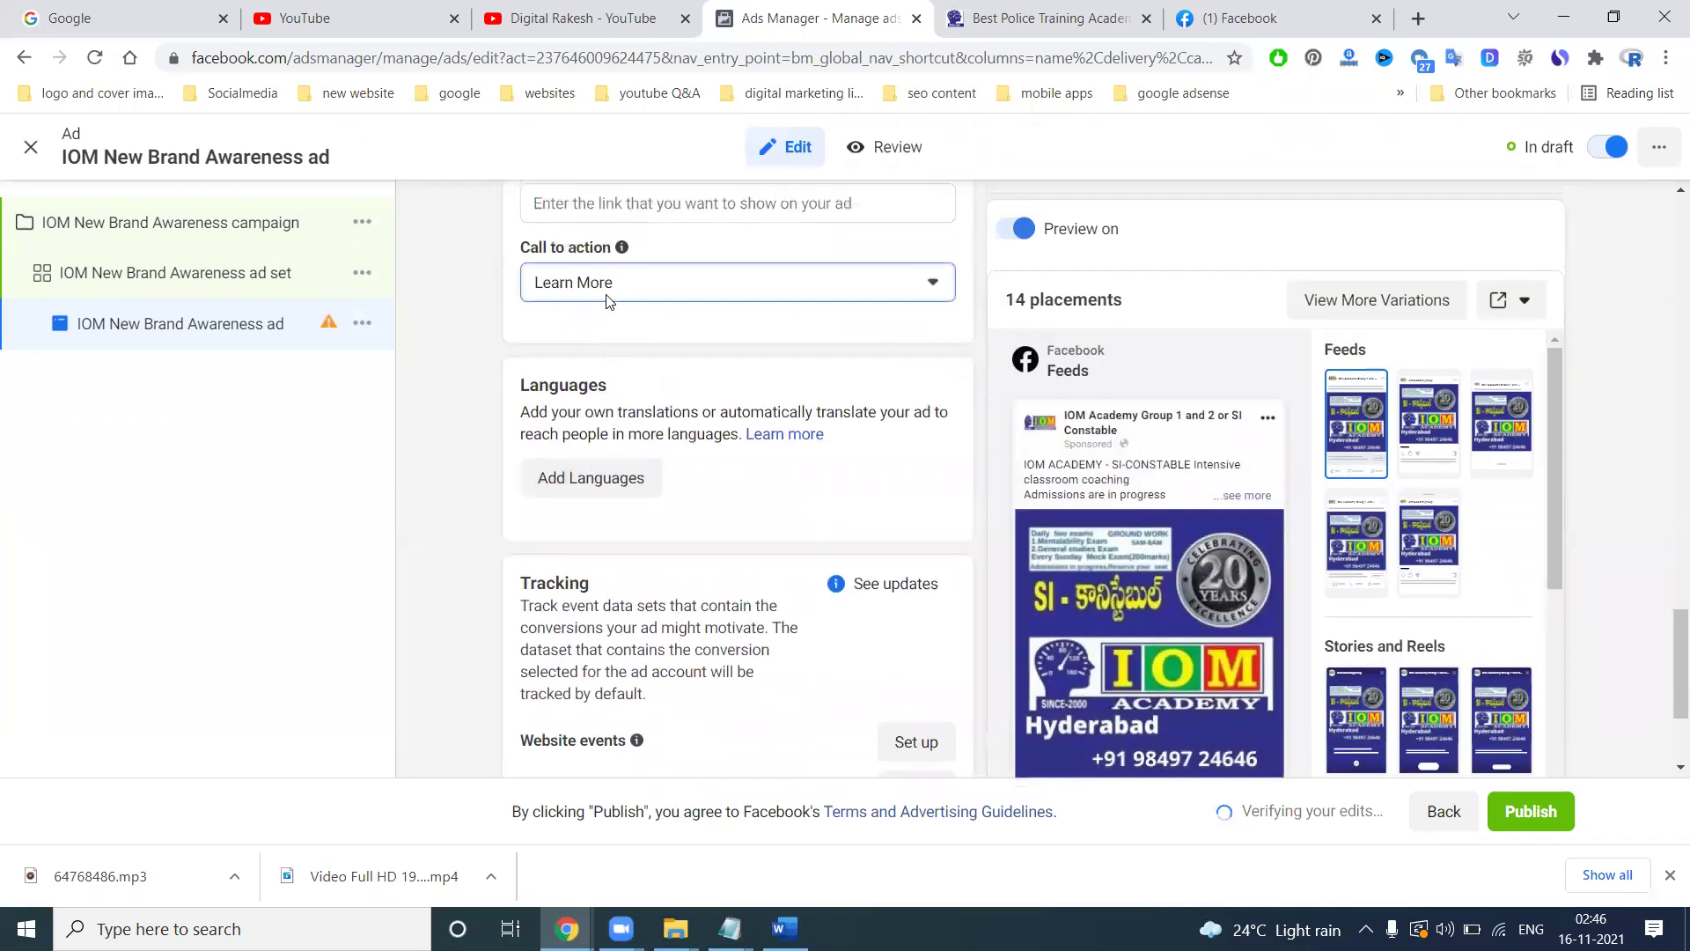
{"action": "scroll", "coordinate": [632, 431], "scroll_direction": "down", "scroll_amount": 2}
{"action": "scroll", "coordinate": [632, 431], "scroll_direction": "down", "scroll_amount": 1}
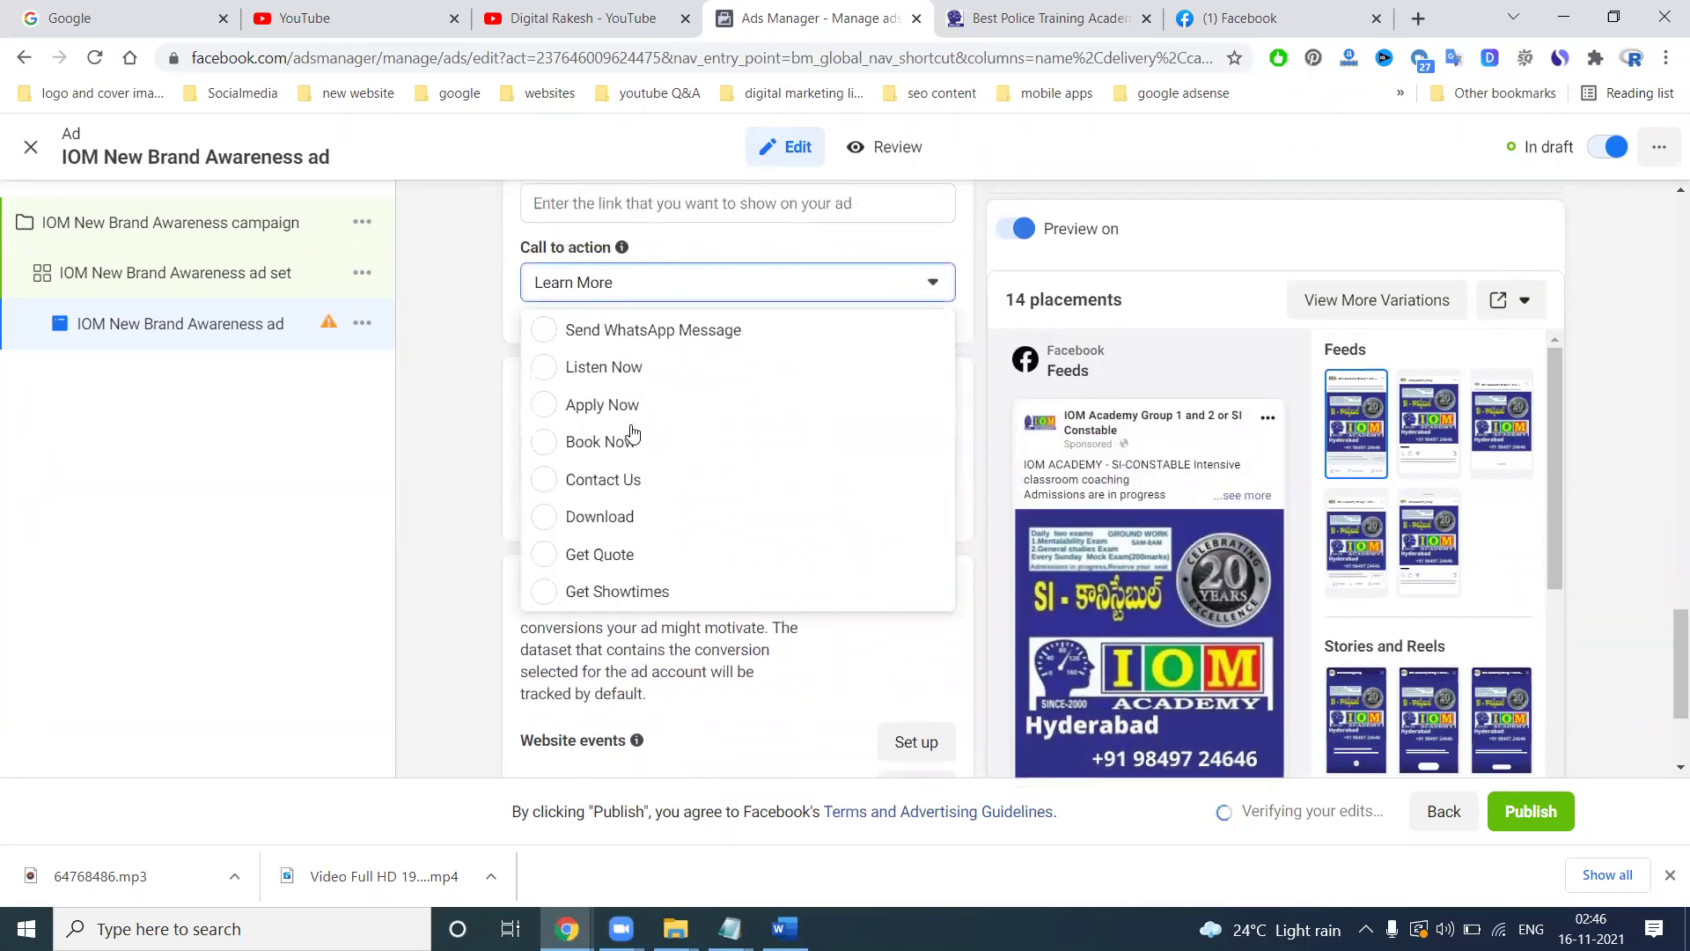
{"action": "scroll", "coordinate": [619, 483], "scroll_direction": "up", "scroll_amount": 2}
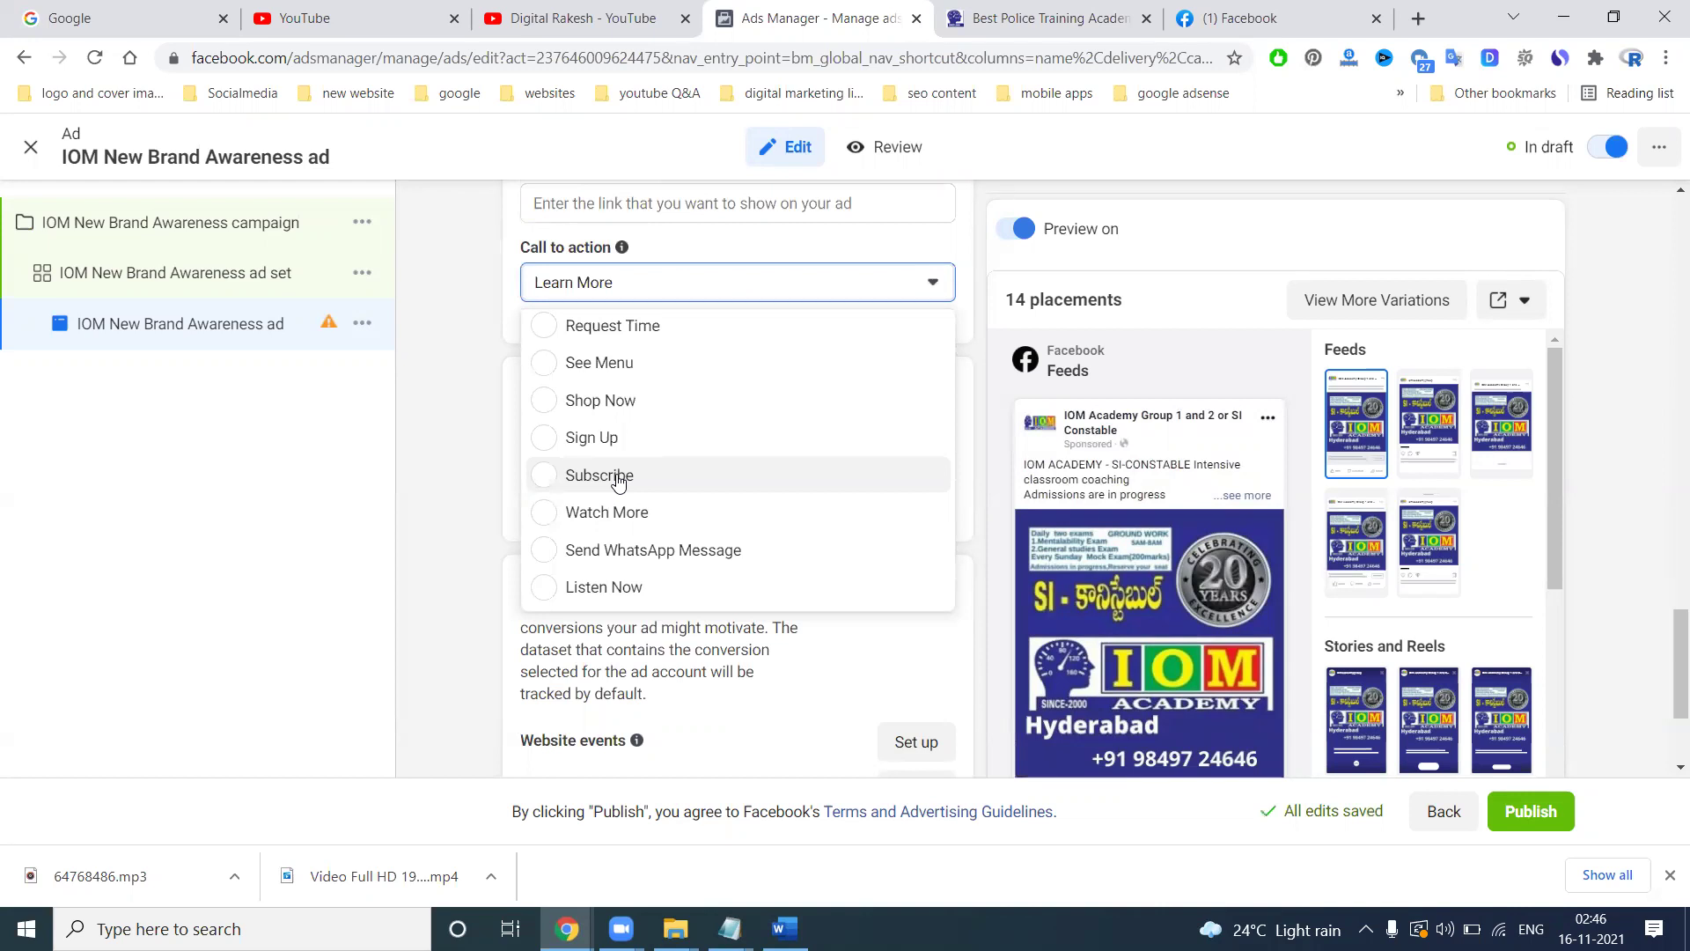
{"action": "left_click", "coordinate": [457, 471]}
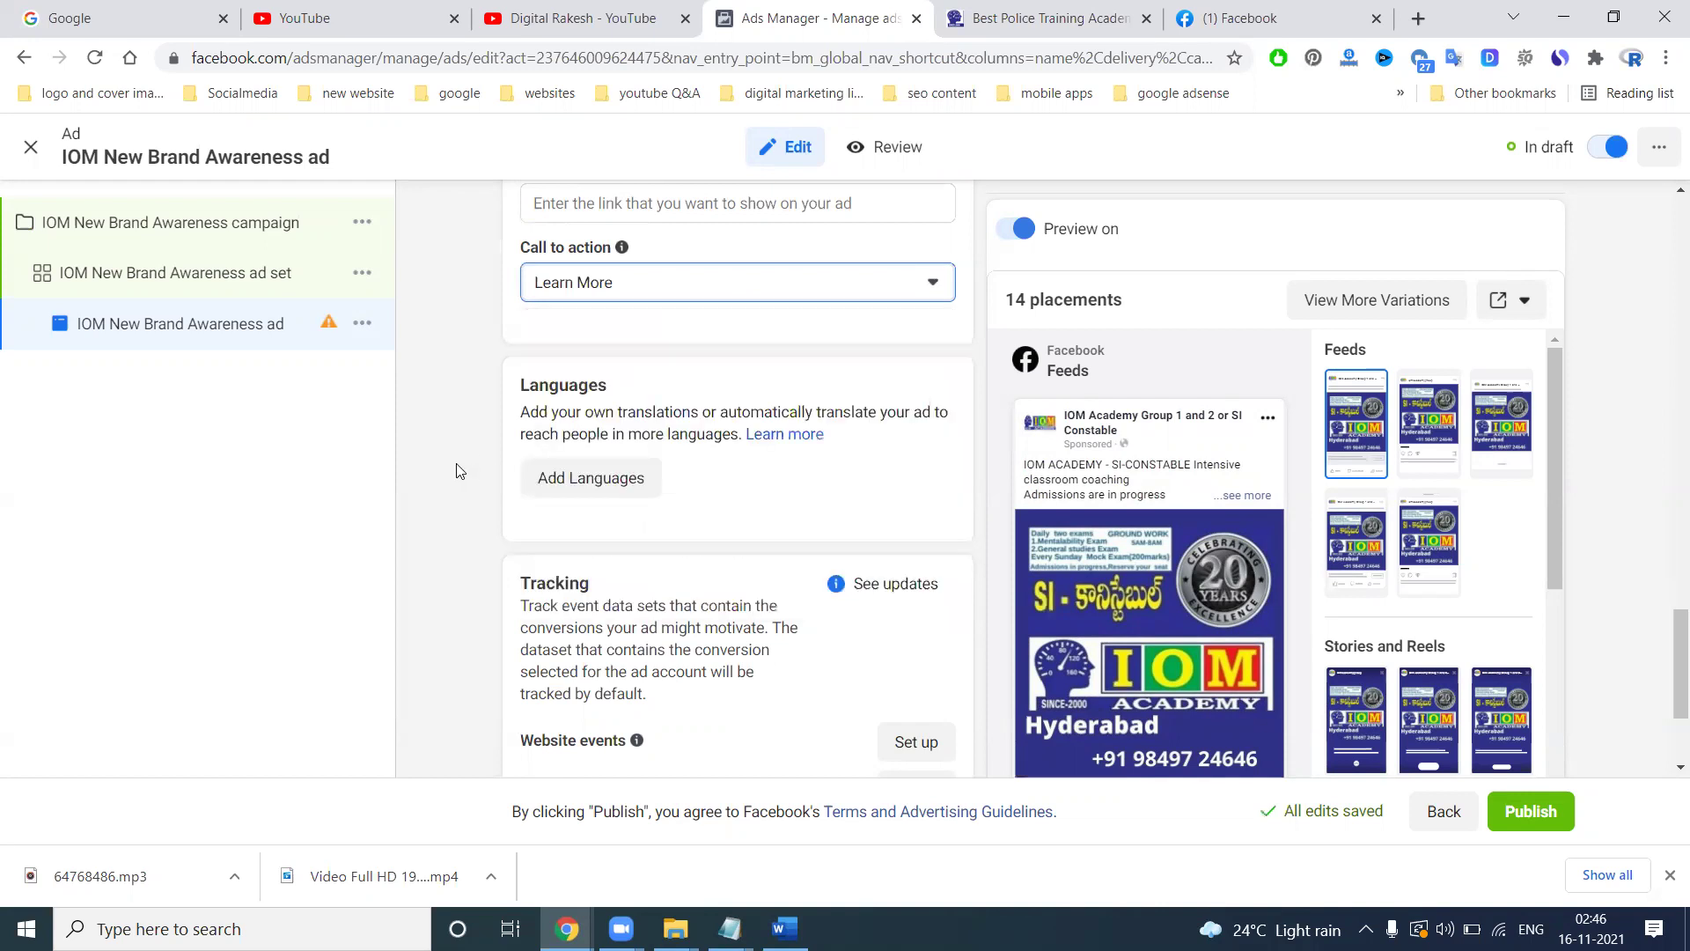
{"action": "scroll", "coordinate": [1276, 564], "scroll_direction": "down", "scroll_amount": 3}
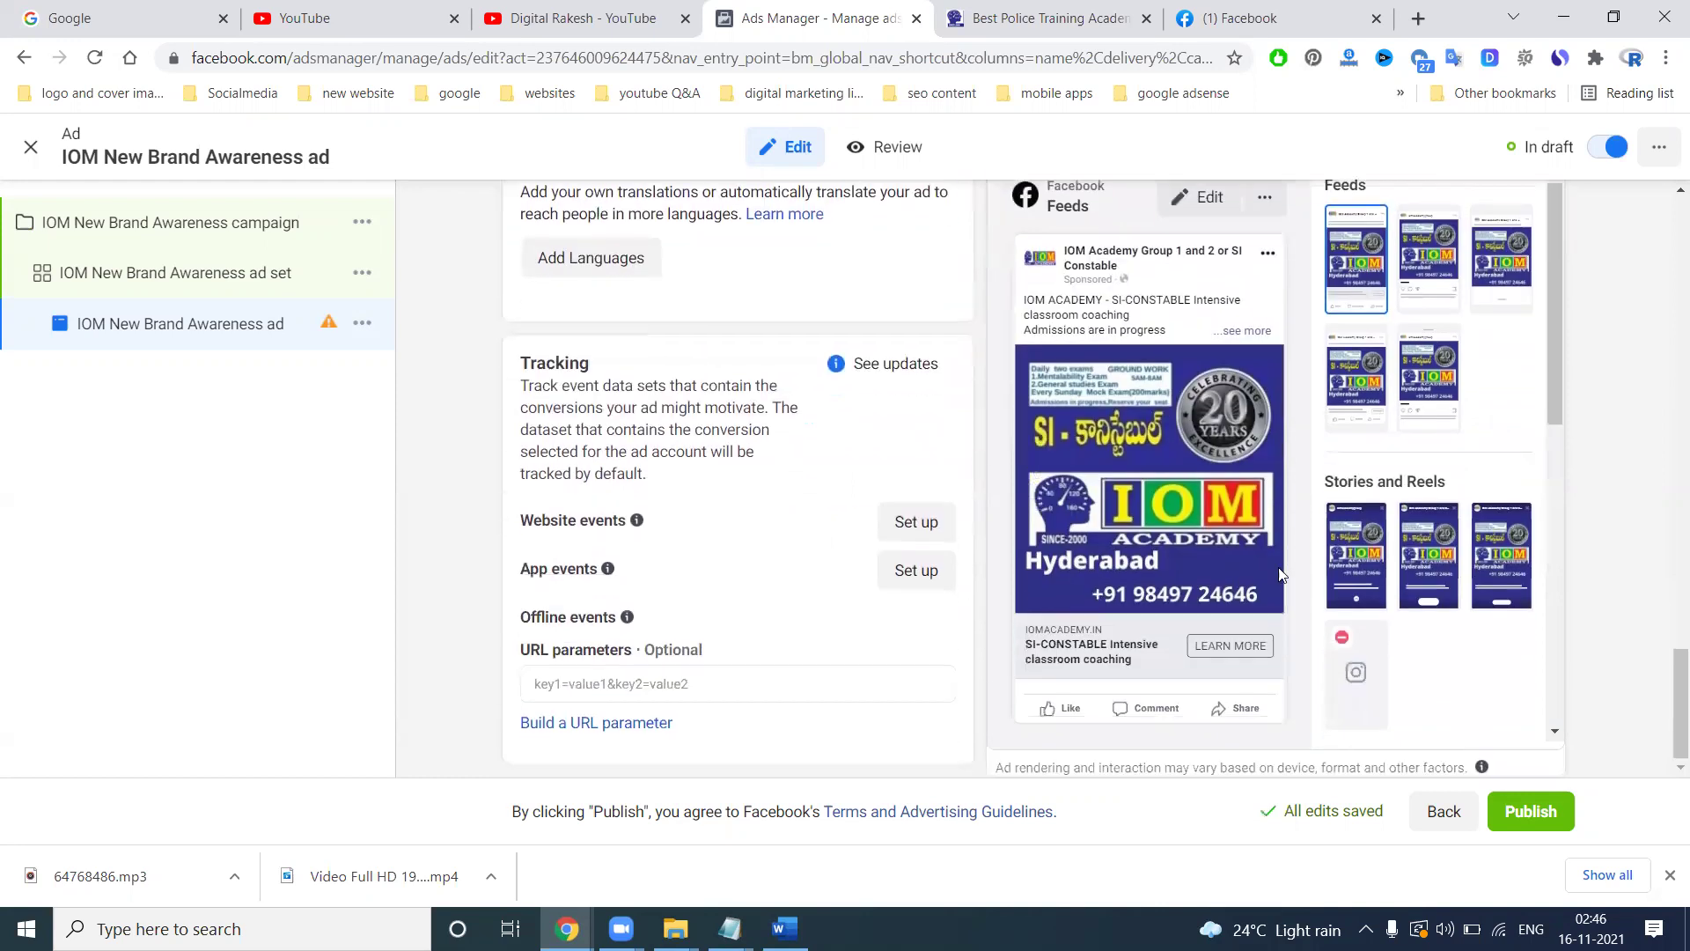
Change the ad's call to action to Sign Up.
{"action": "scroll", "coordinate": [712, 333], "scroll_direction": "up", "scroll_amount": 2}
{"action": "scroll", "coordinate": [711, 333], "scroll_direction": "up", "scroll_amount": 1}
{"action": "left_click", "coordinate": [672, 290]}
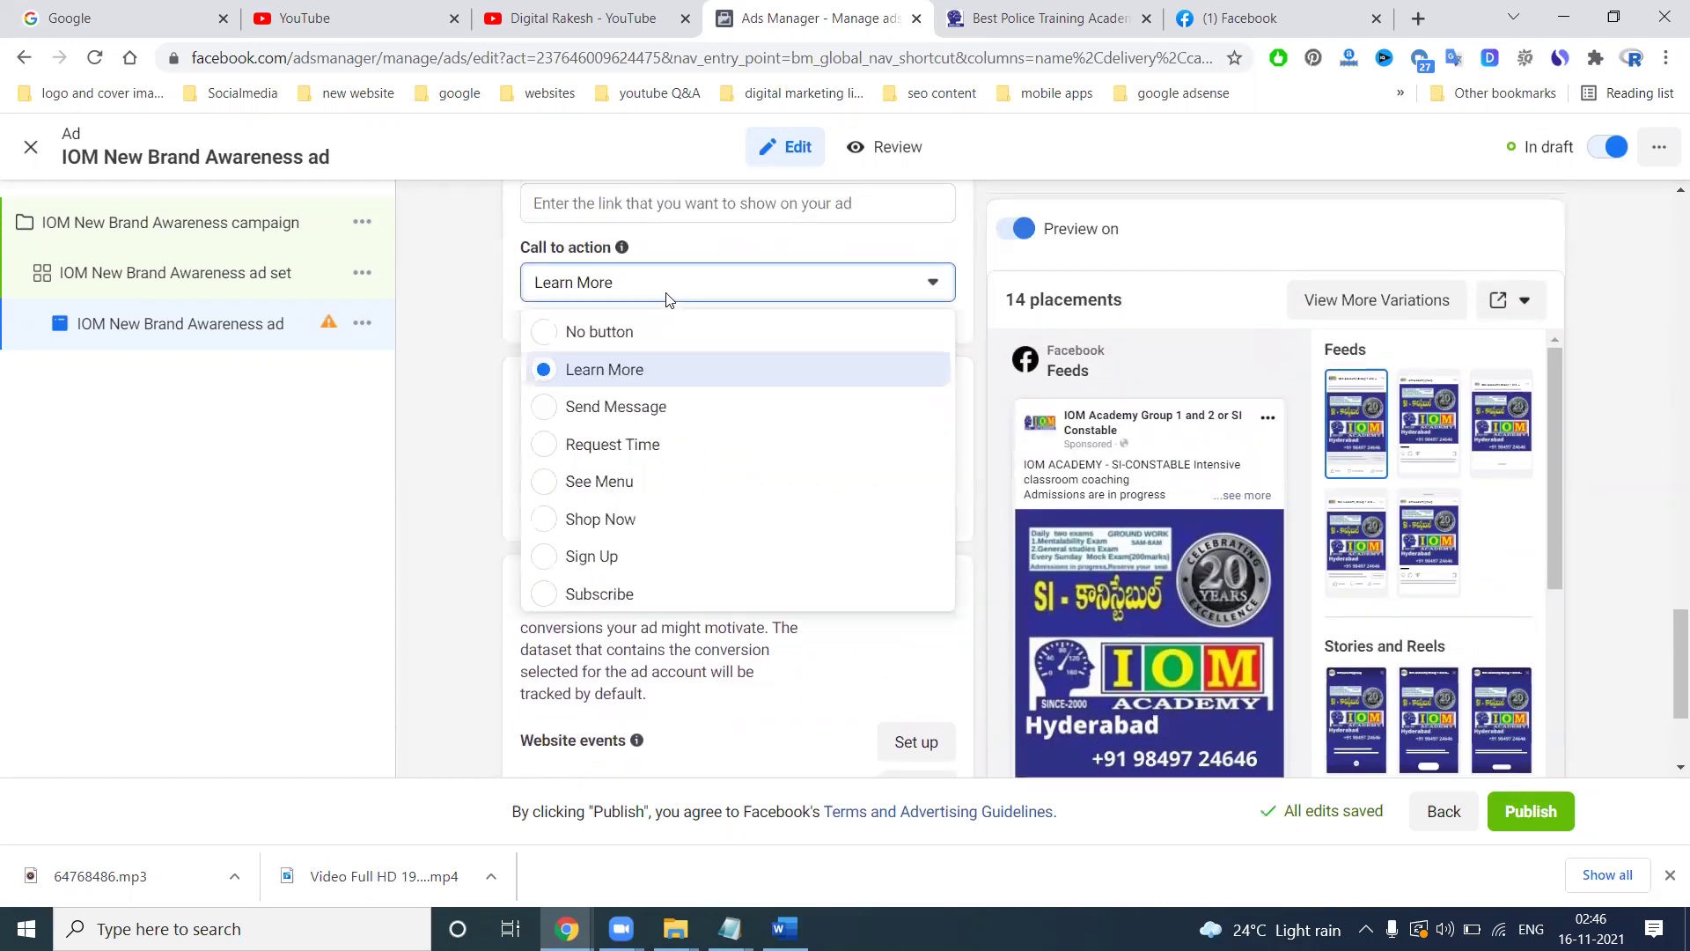
{"action": "left_click", "coordinate": [597, 553]}
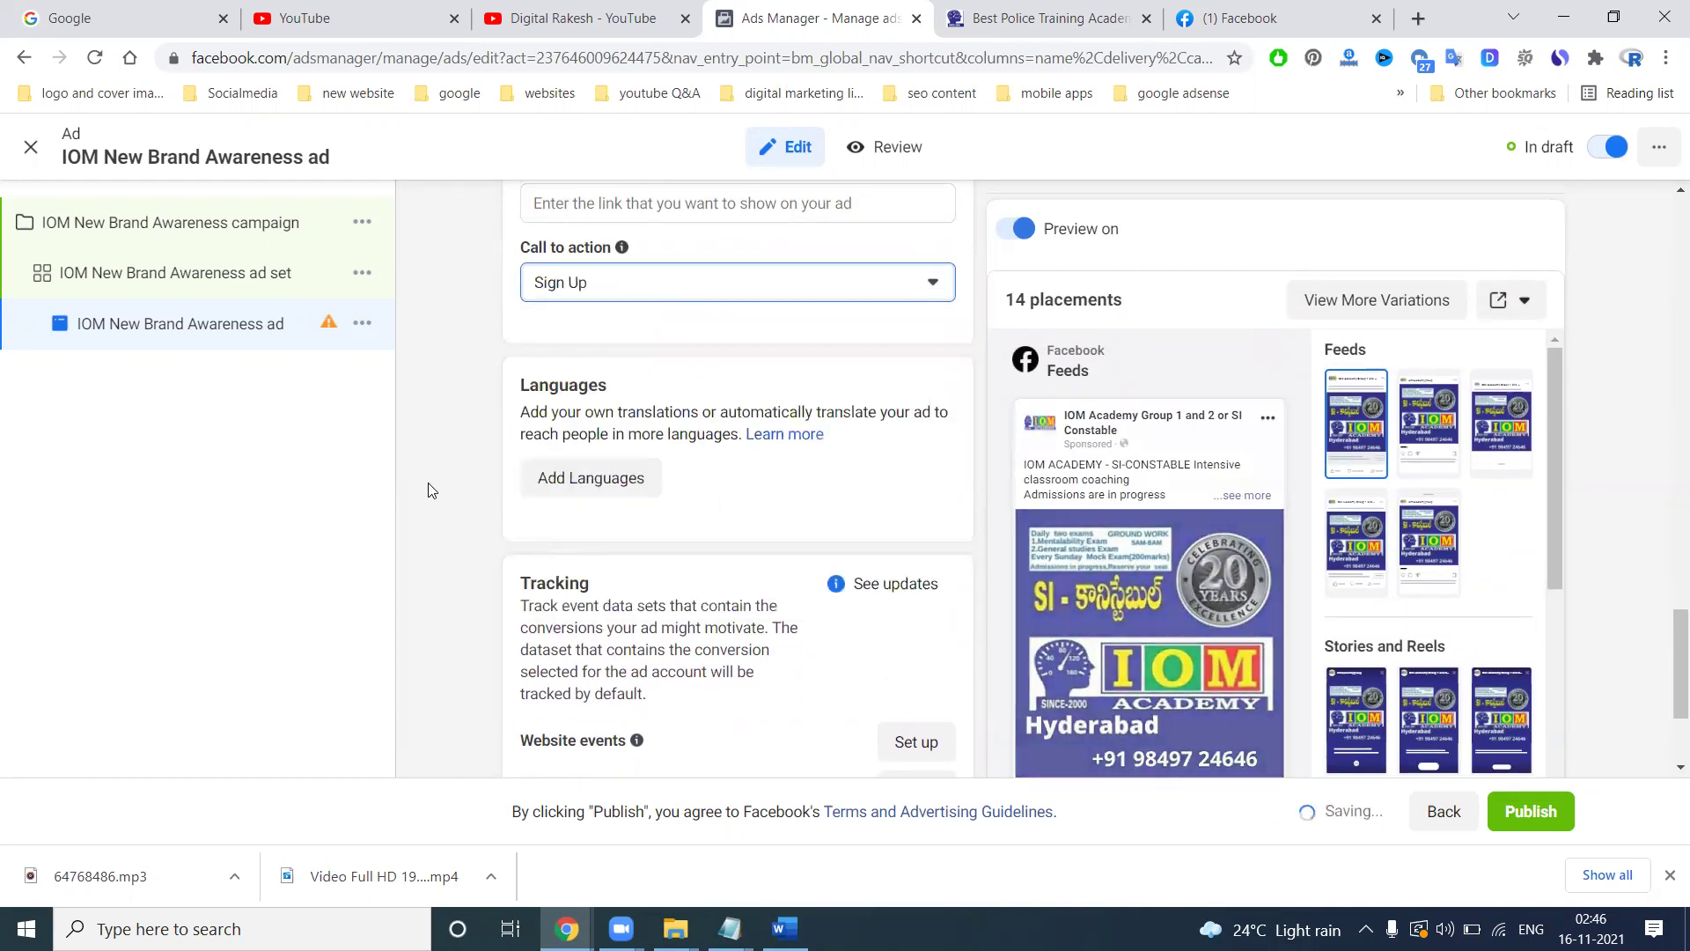
Set the ad's call to action to Book Now.
{"action": "left_click", "coordinate": [630, 291]}
{"action": "scroll", "coordinate": [623, 453], "scroll_direction": "down", "scroll_amount": 3}
{"action": "scroll", "coordinate": [623, 453], "scroll_direction": "down", "scroll_amount": 2}
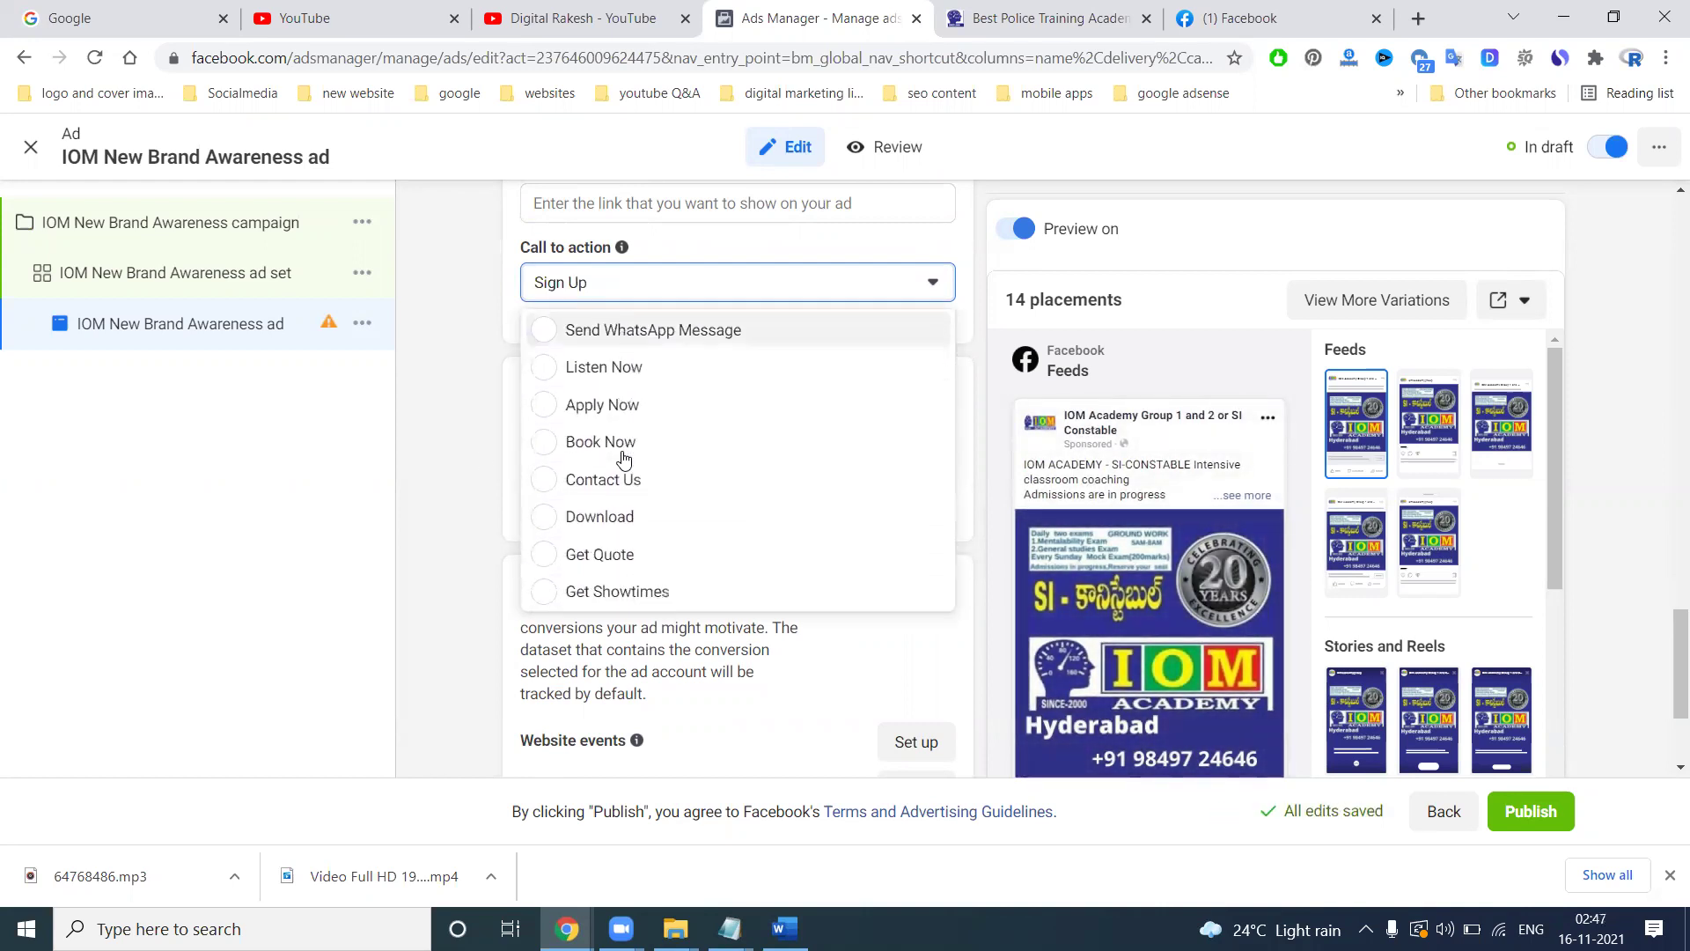
{"action": "left_click", "coordinate": [623, 454]}
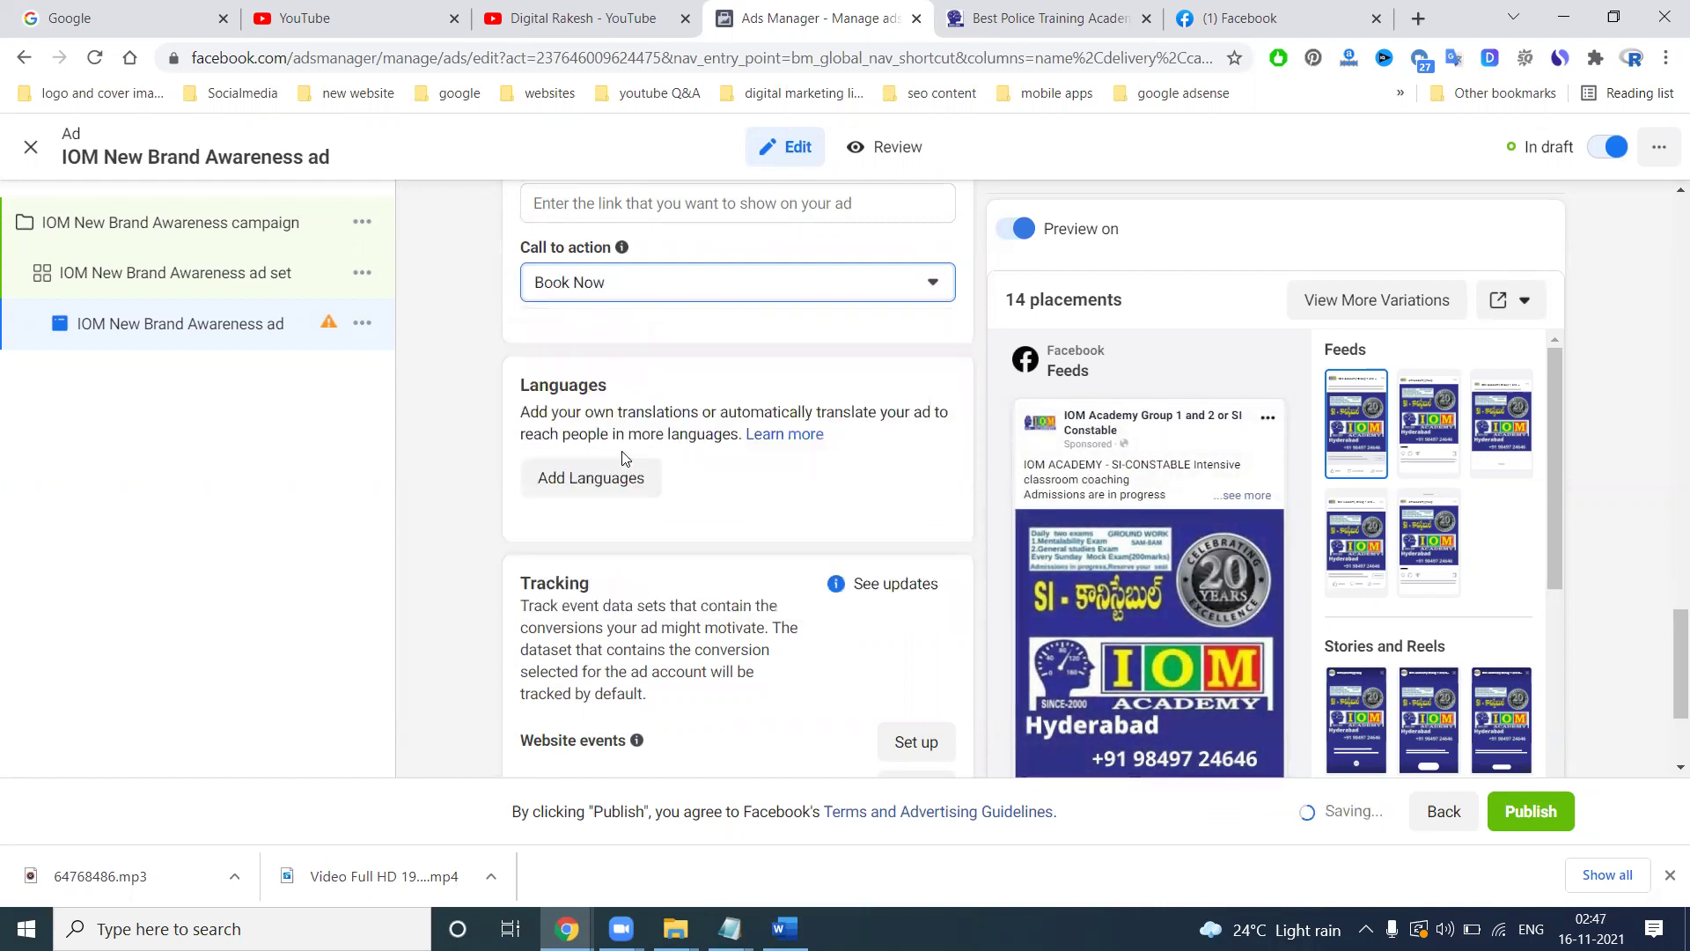
Change the ad's call to action to Contact Us.
{"action": "left_click", "coordinate": [611, 289]}
{"action": "left_click", "coordinate": [621, 500]}
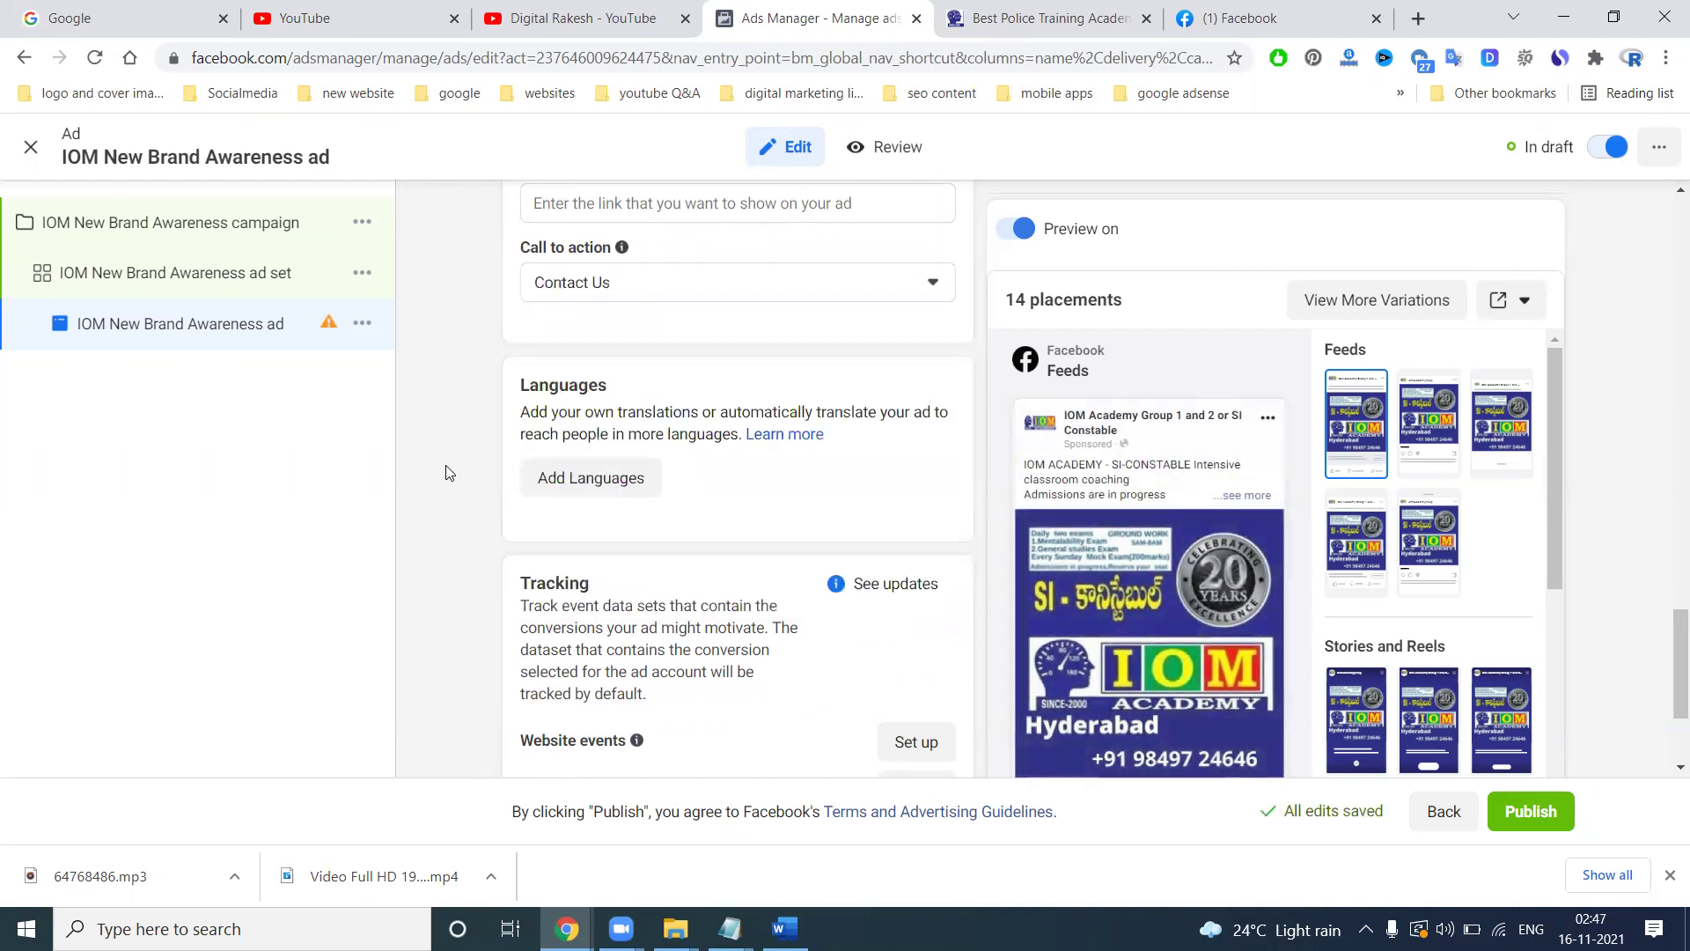
Remove the extra space before "covid" in the ad's primary text and add that word to the spelling dictionary.
{"action": "scroll", "coordinate": [727, 493], "scroll_direction": "up", "scroll_amount": 12}
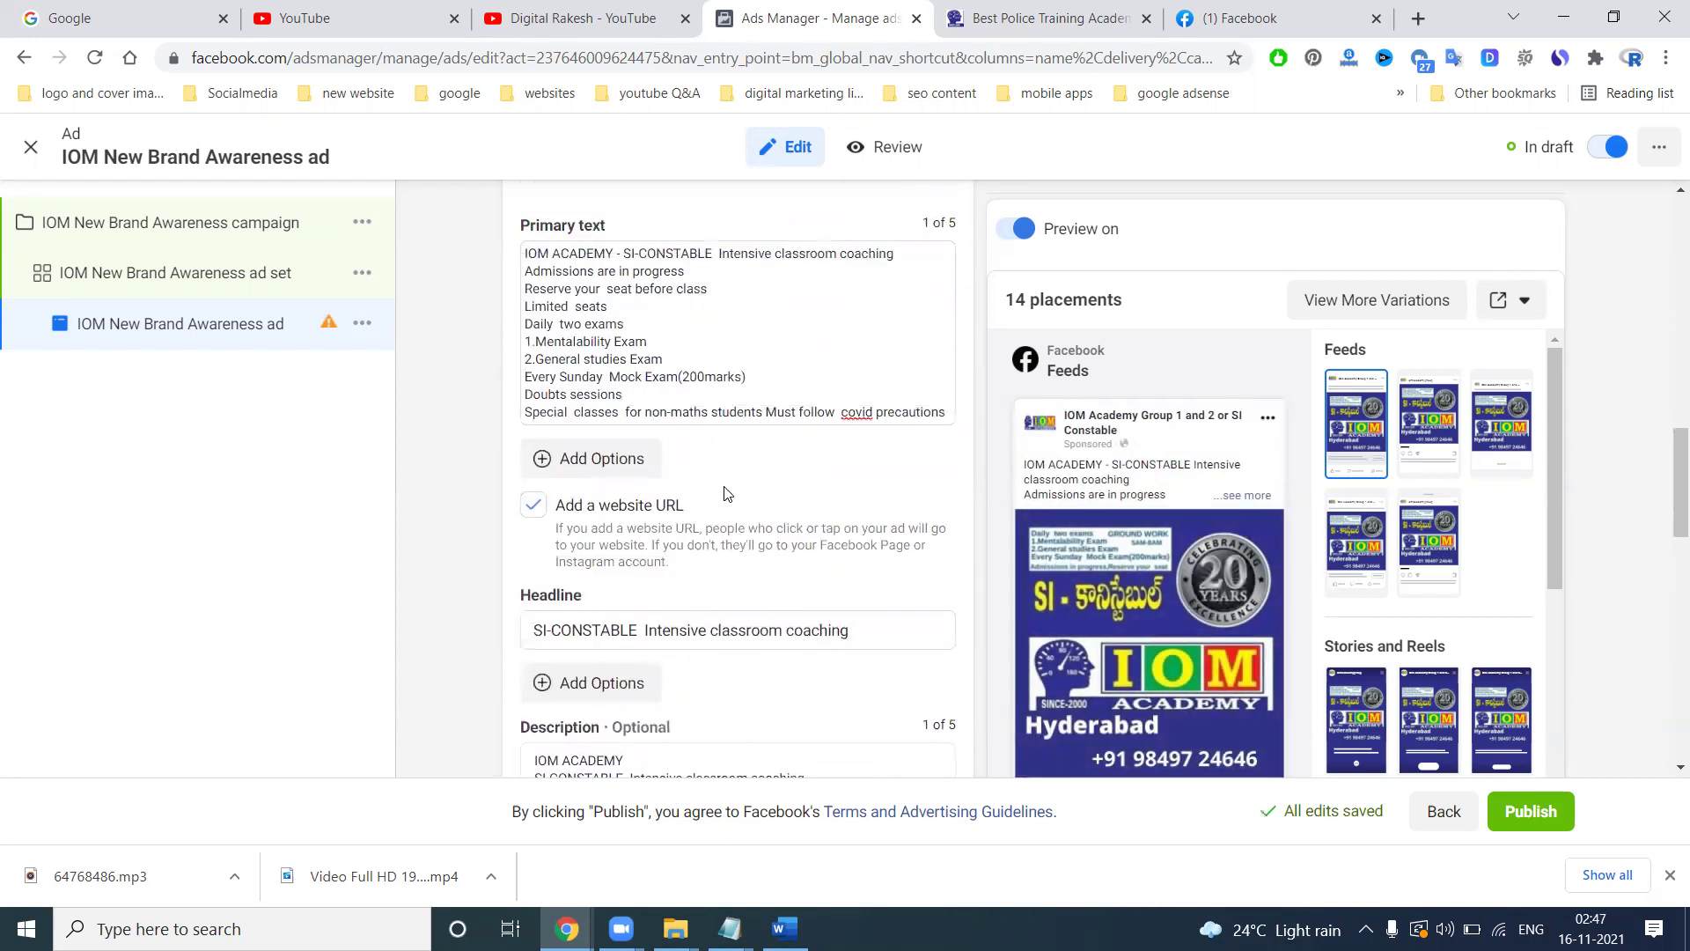
{"action": "left_click", "coordinate": [839, 412]}
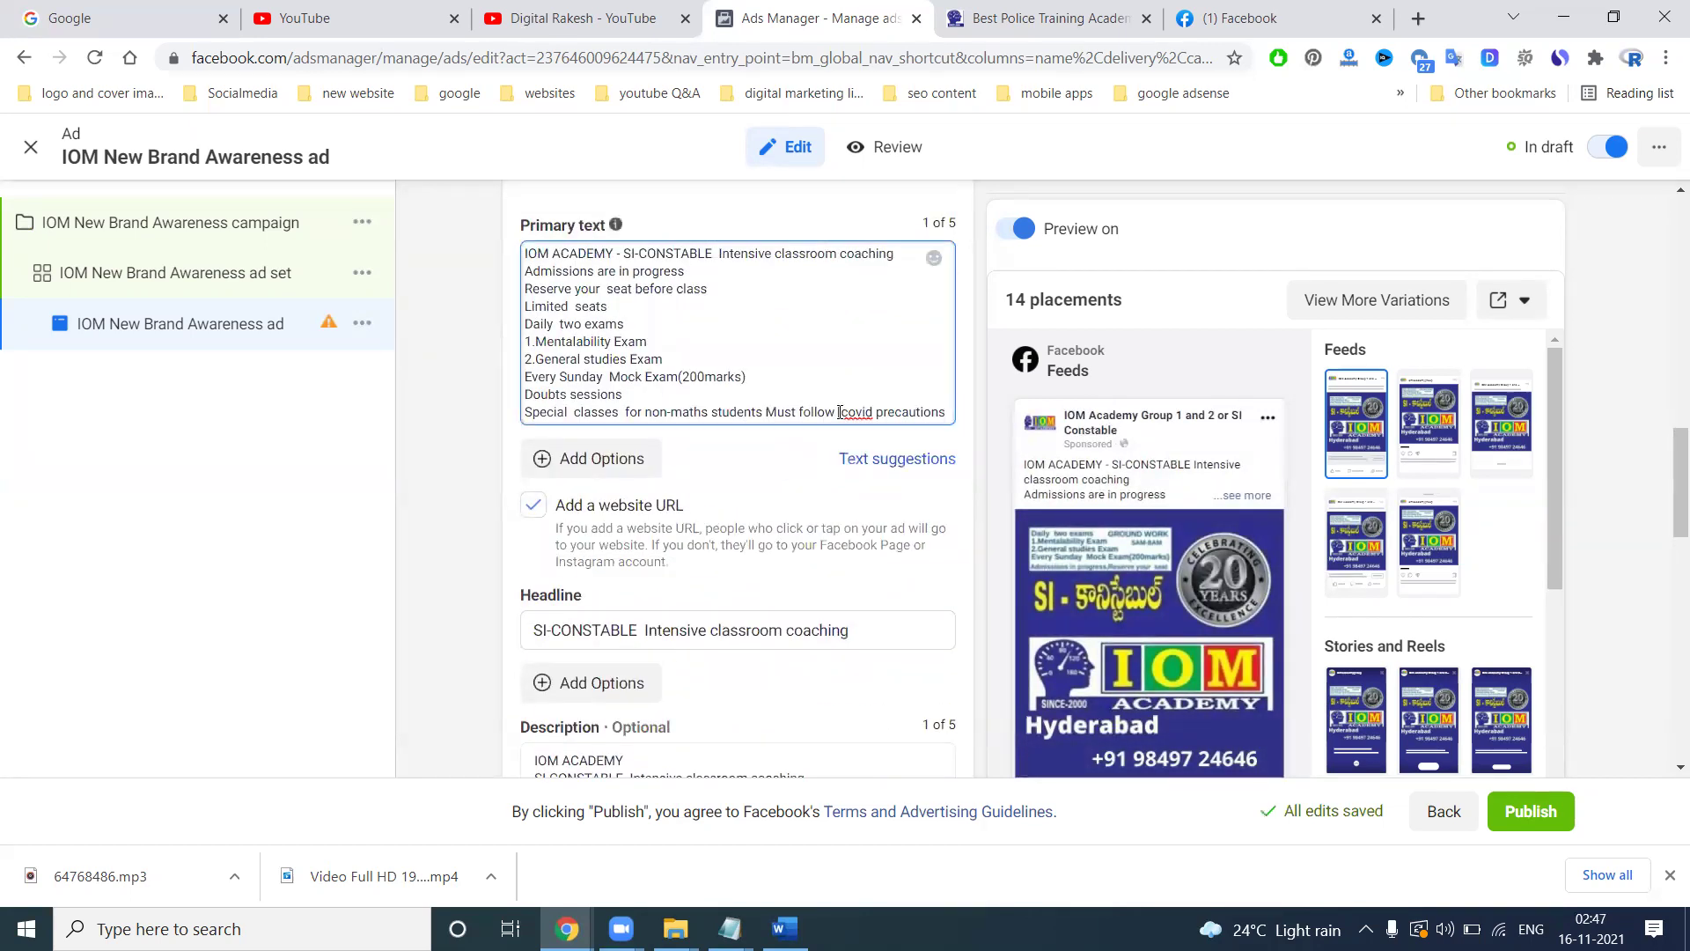
{"action": "key", "text": "BackSpace"}
{"action": "right_click", "coordinate": [840, 411]}
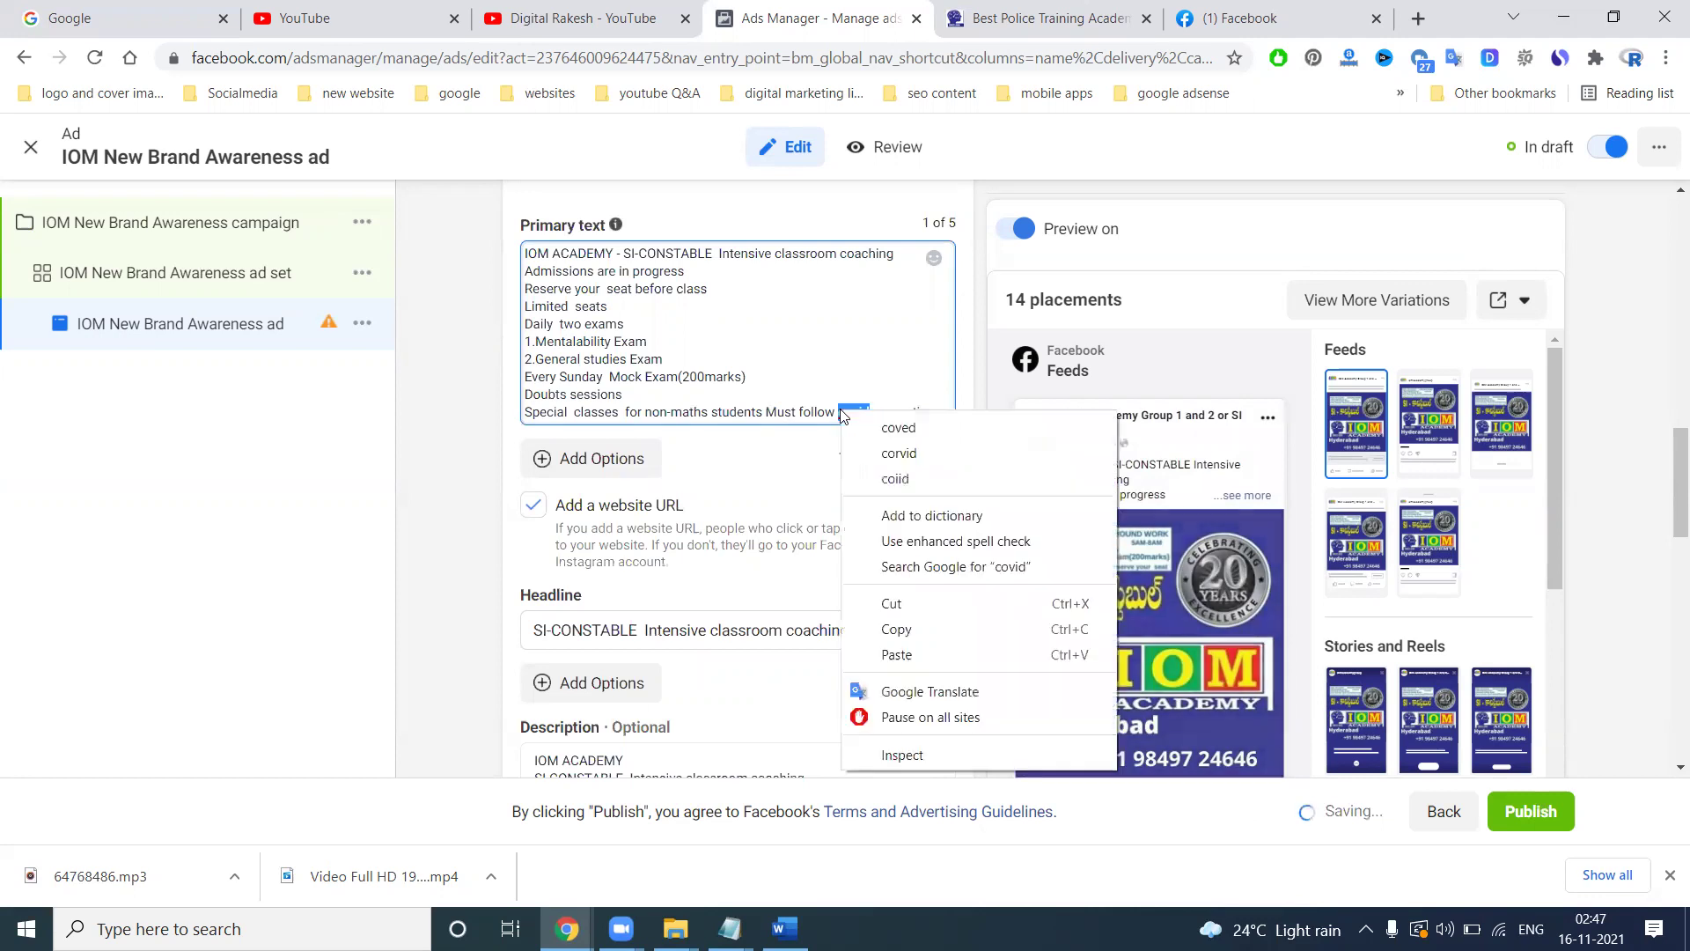
{"action": "left_click", "coordinate": [919, 528]}
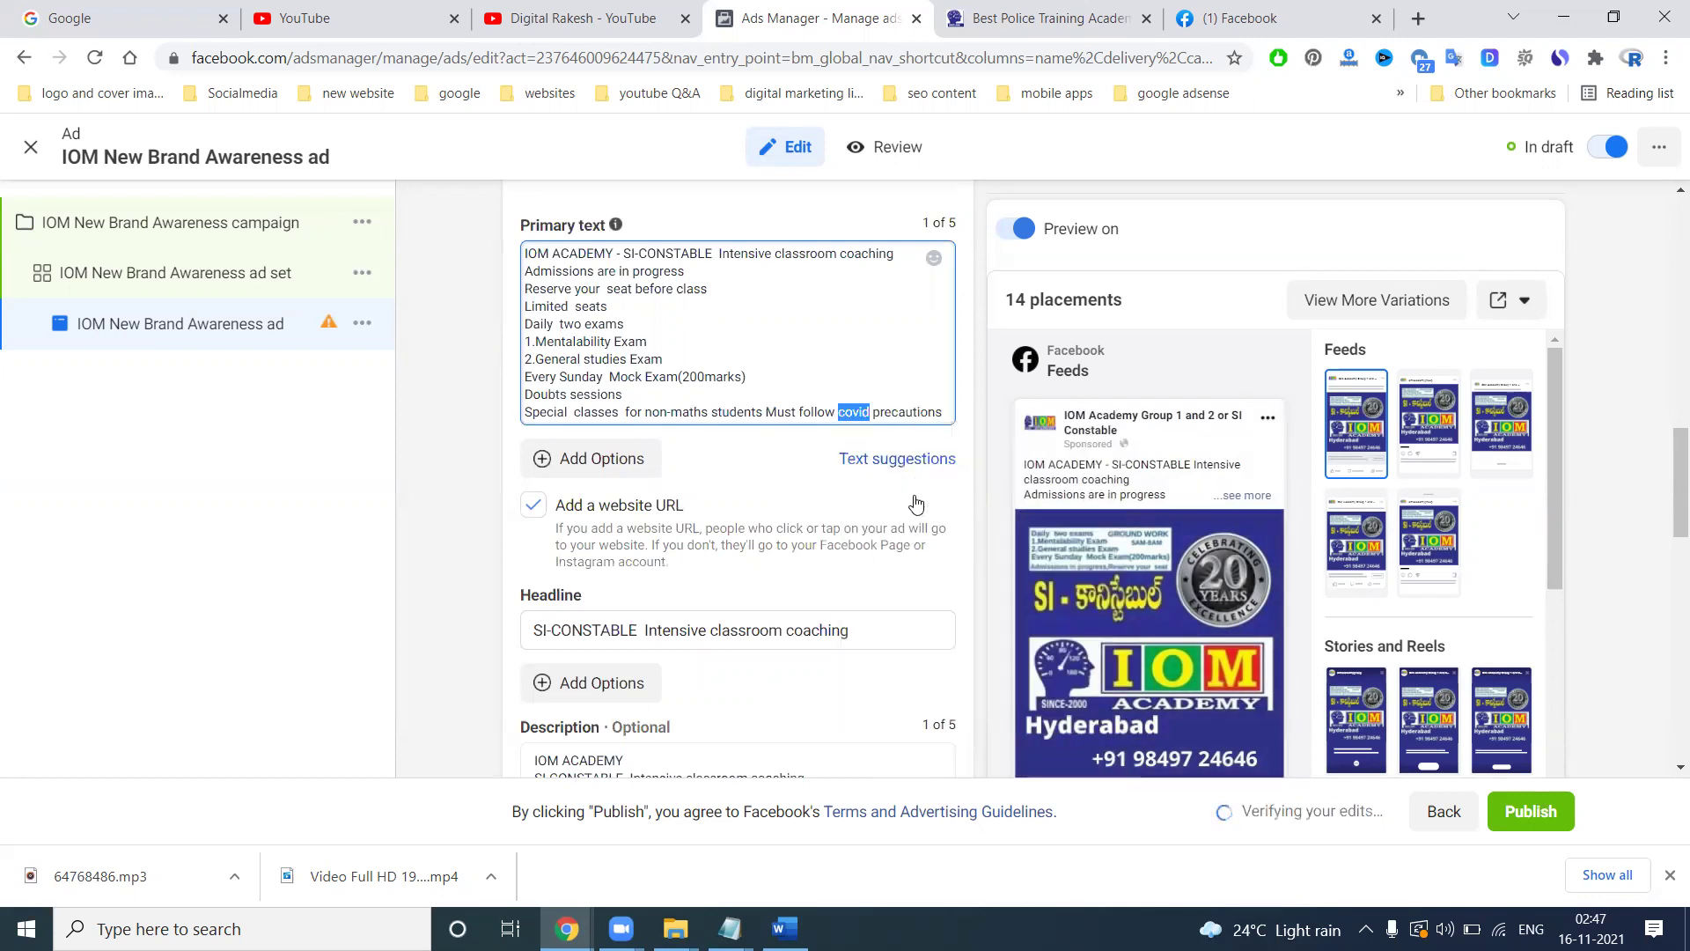
Examine the finished ad and its preview variations for all Facebook, Instagram, Audience Network and Messenger placements, then close the variations view.
{"action": "scroll", "coordinate": [919, 528], "scroll_direction": "down", "scroll_amount": 10}
{"action": "scroll", "coordinate": [1157, 516], "scroll_direction": "down", "scroll_amount": 2}
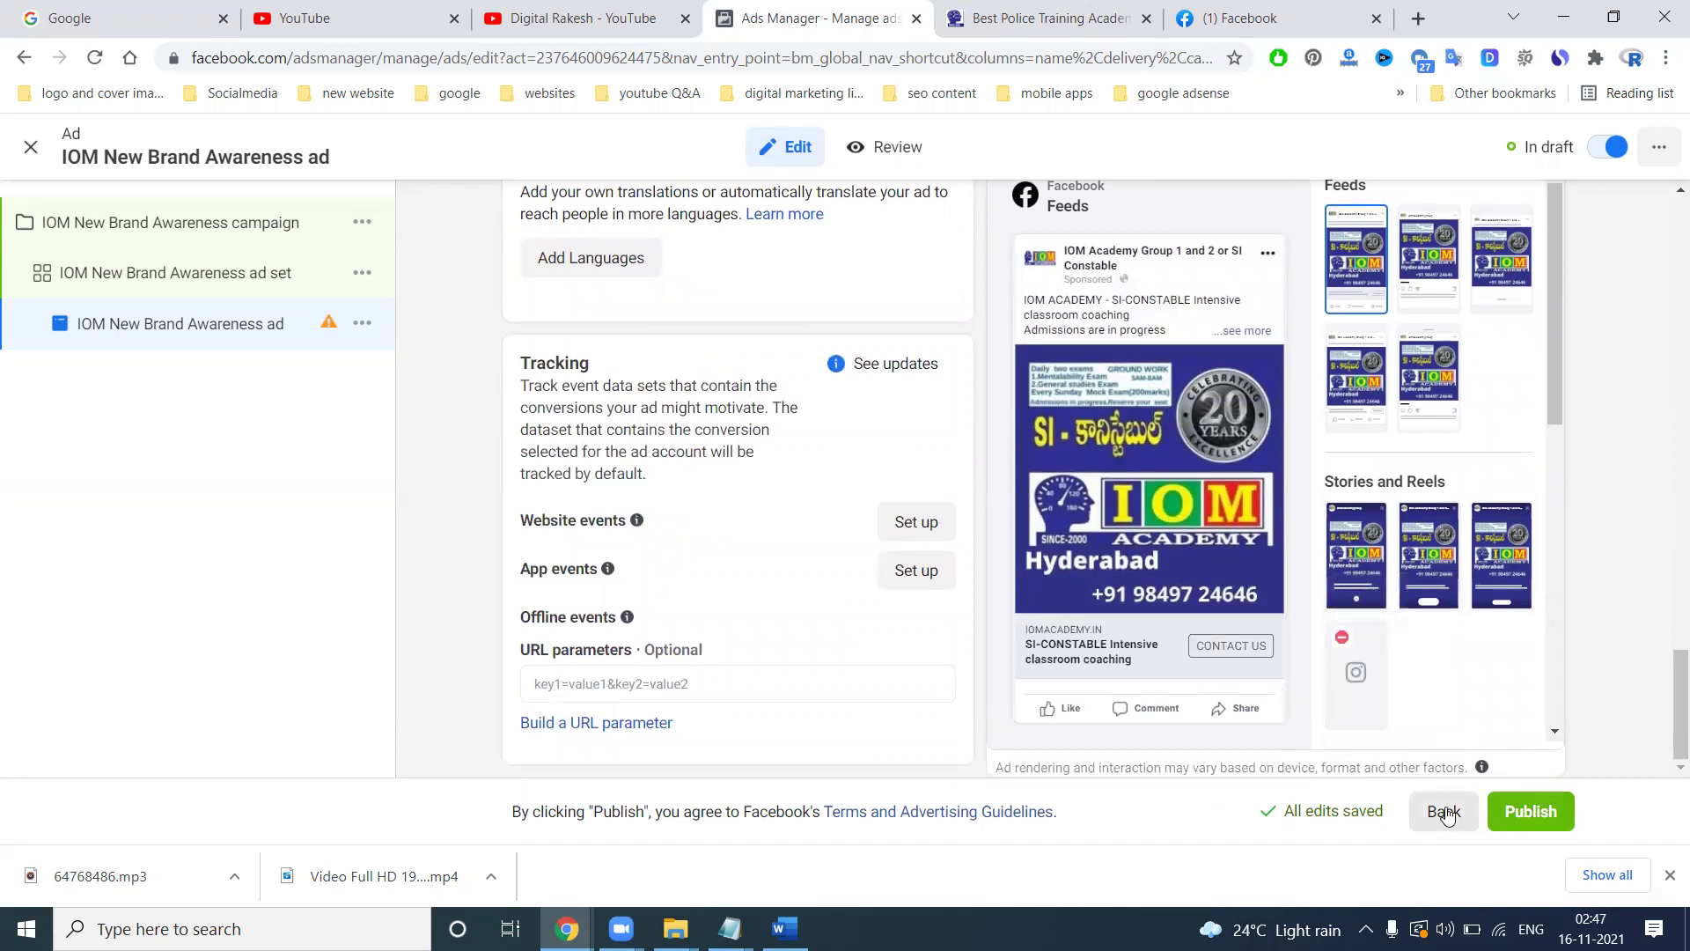
{"action": "scroll", "coordinate": [828, 657], "scroll_direction": "up", "scroll_amount": 15}
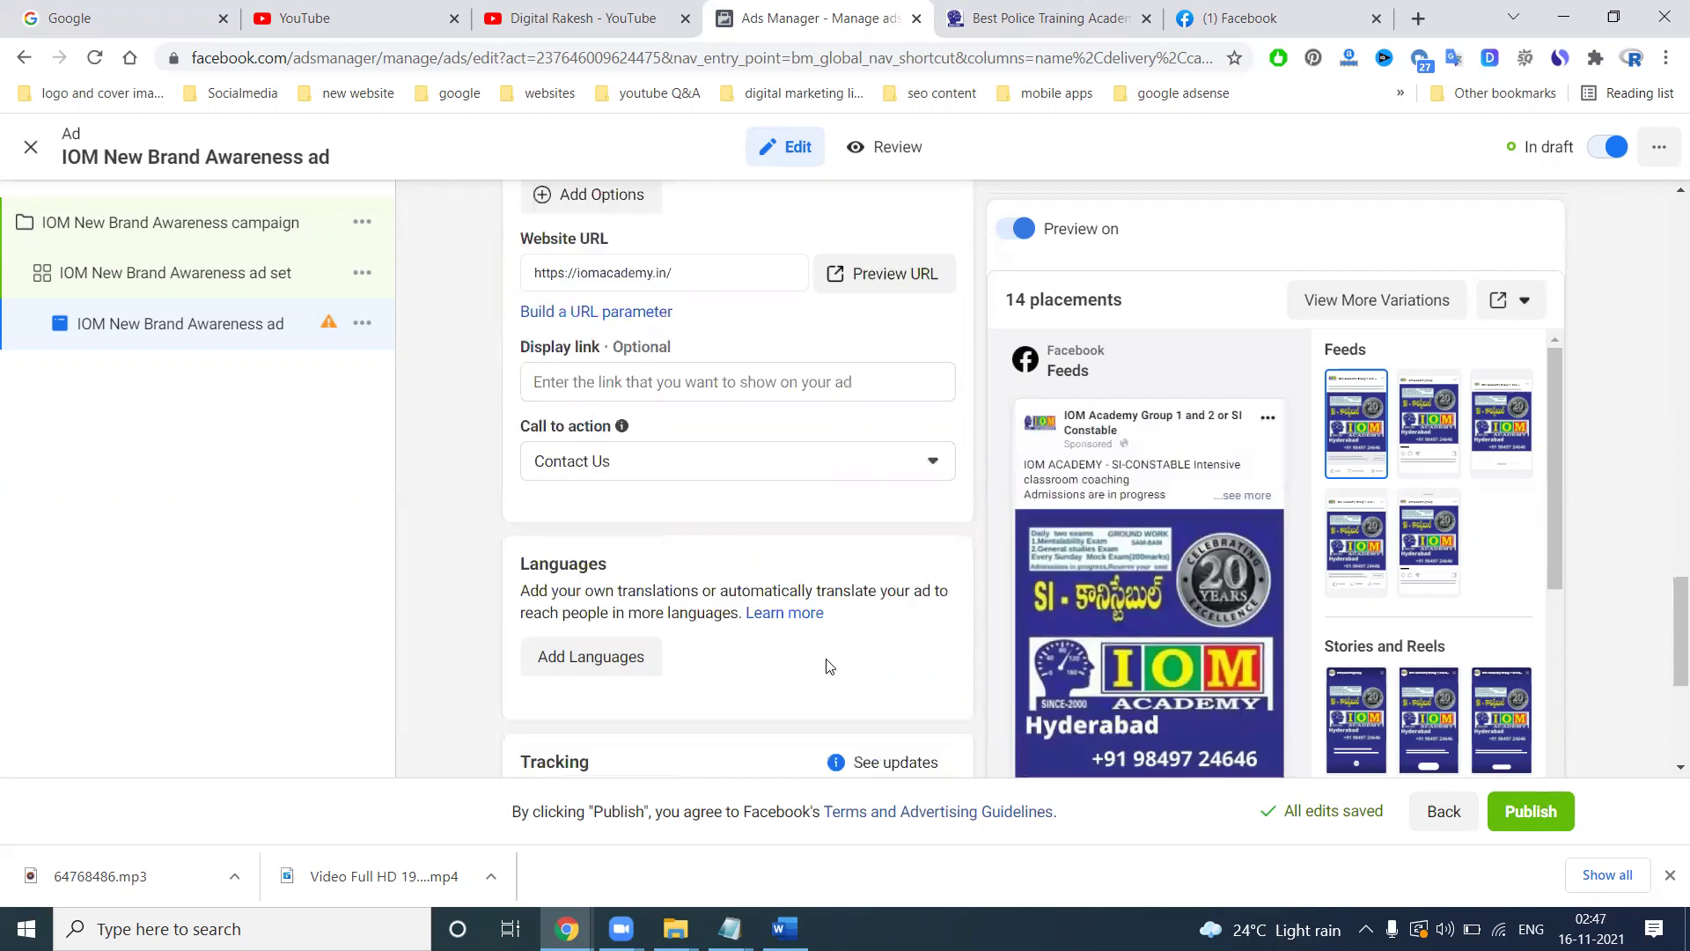
{"action": "scroll", "coordinate": [827, 657], "scroll_direction": "up", "scroll_amount": 8}
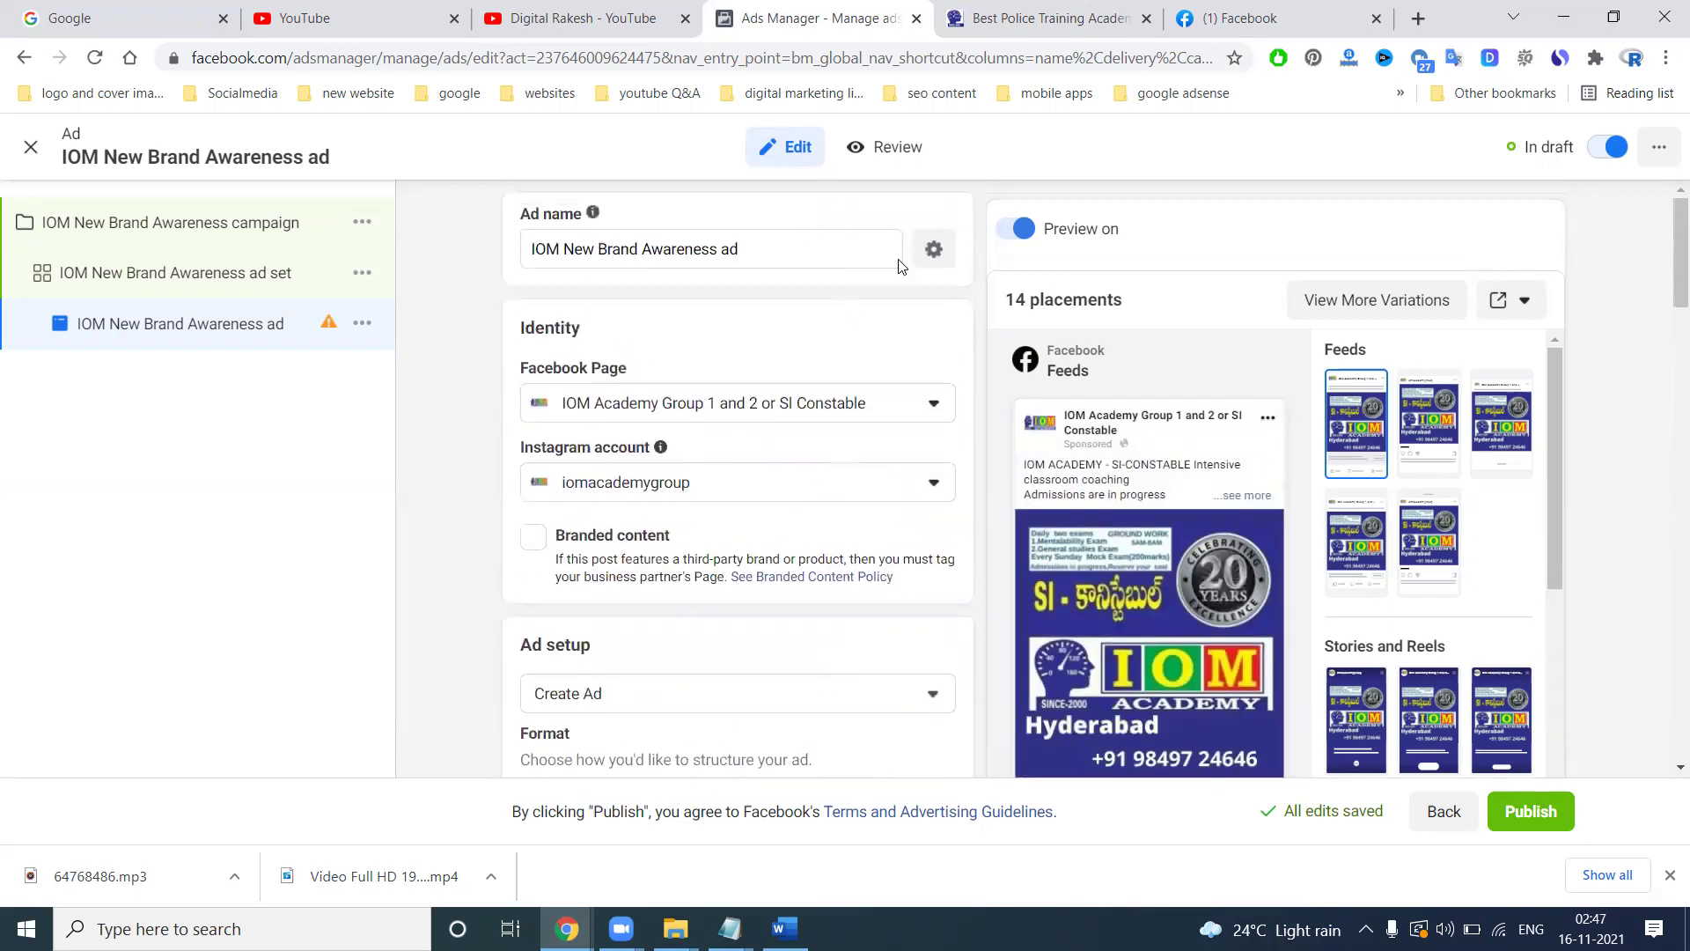
{"action": "left_click", "coordinate": [1505, 301]}
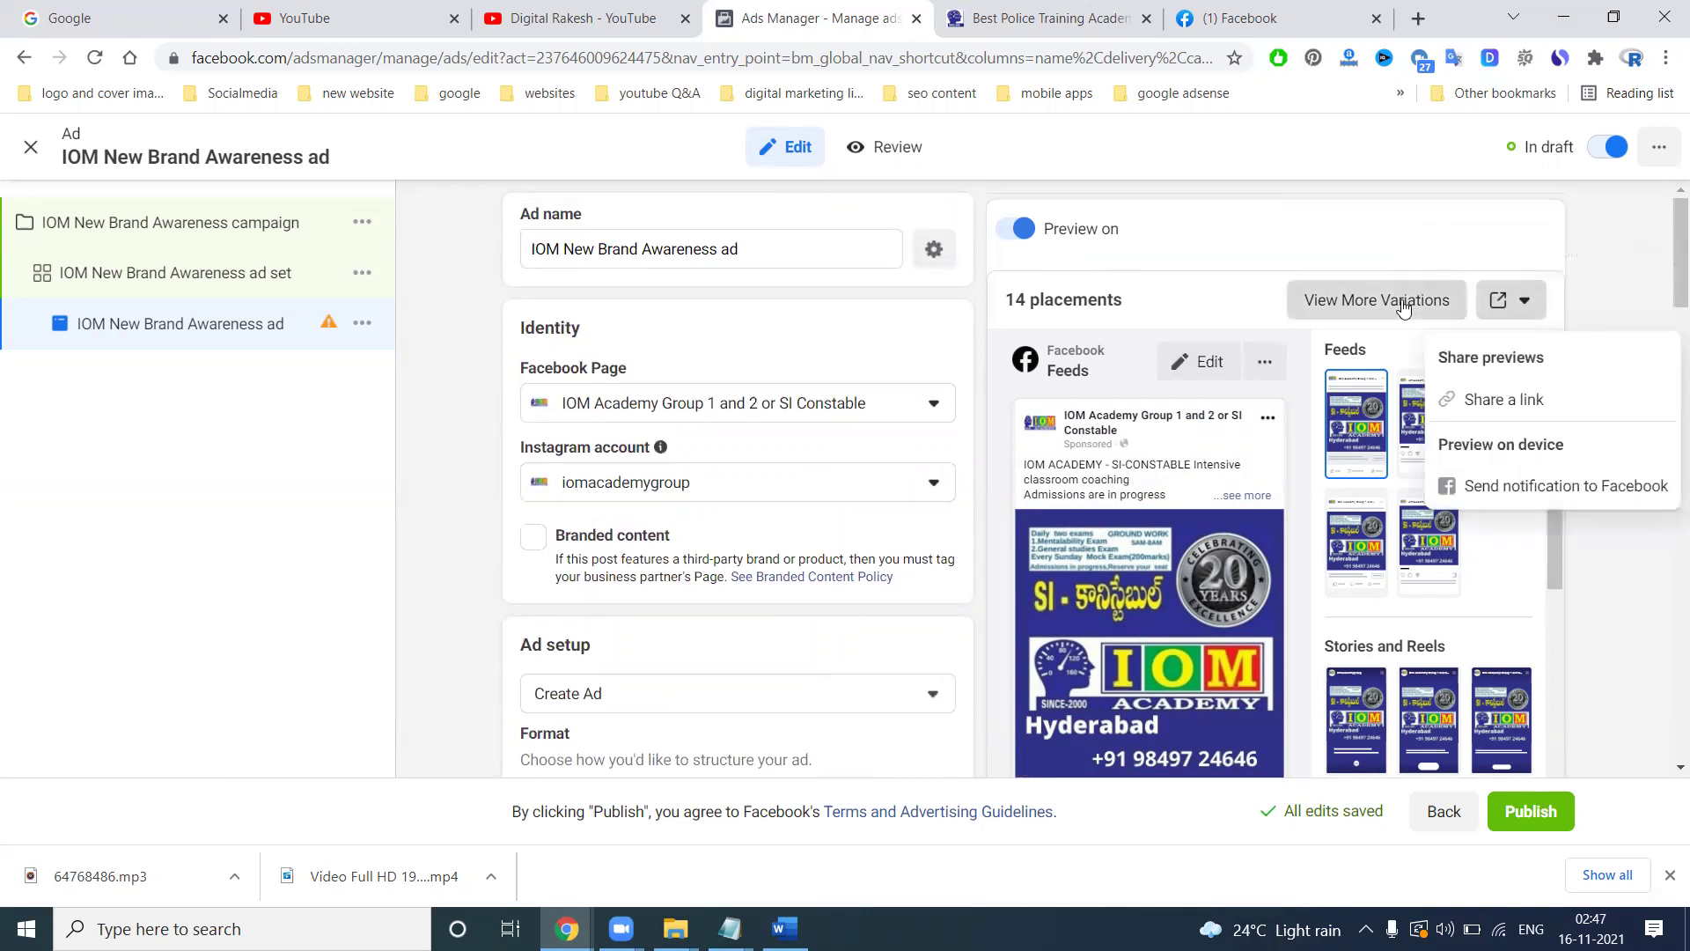
{"action": "left_click", "coordinate": [1455, 304]}
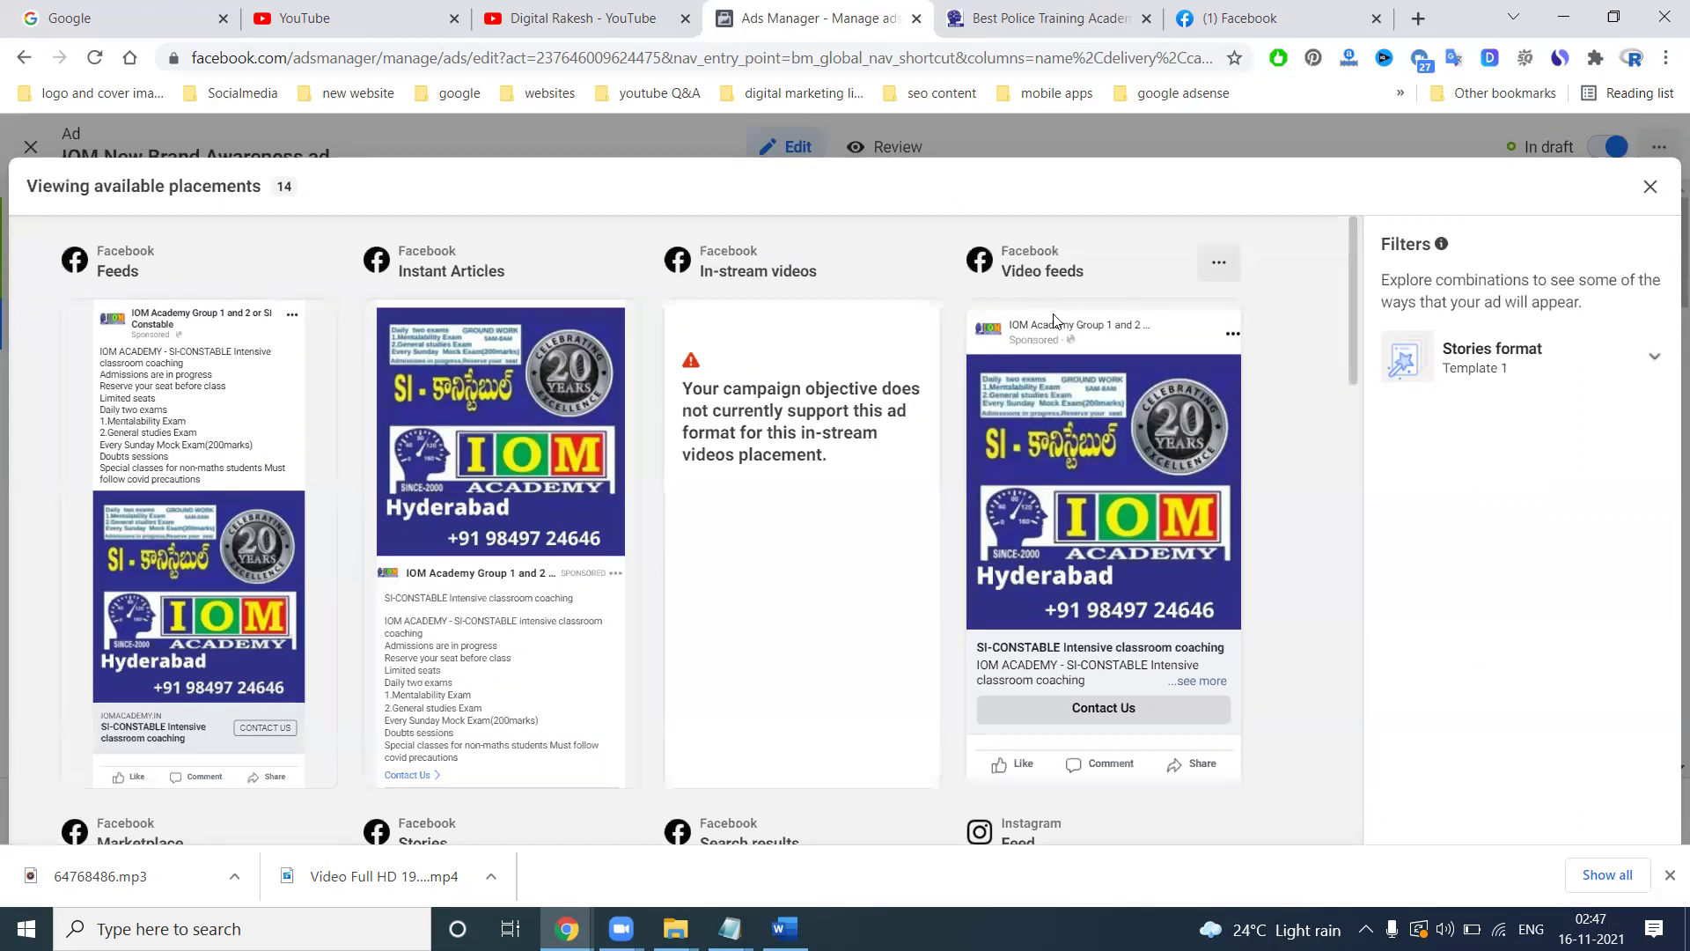
{"action": "scroll", "coordinate": [868, 540], "scroll_direction": "down", "scroll_amount": 6}
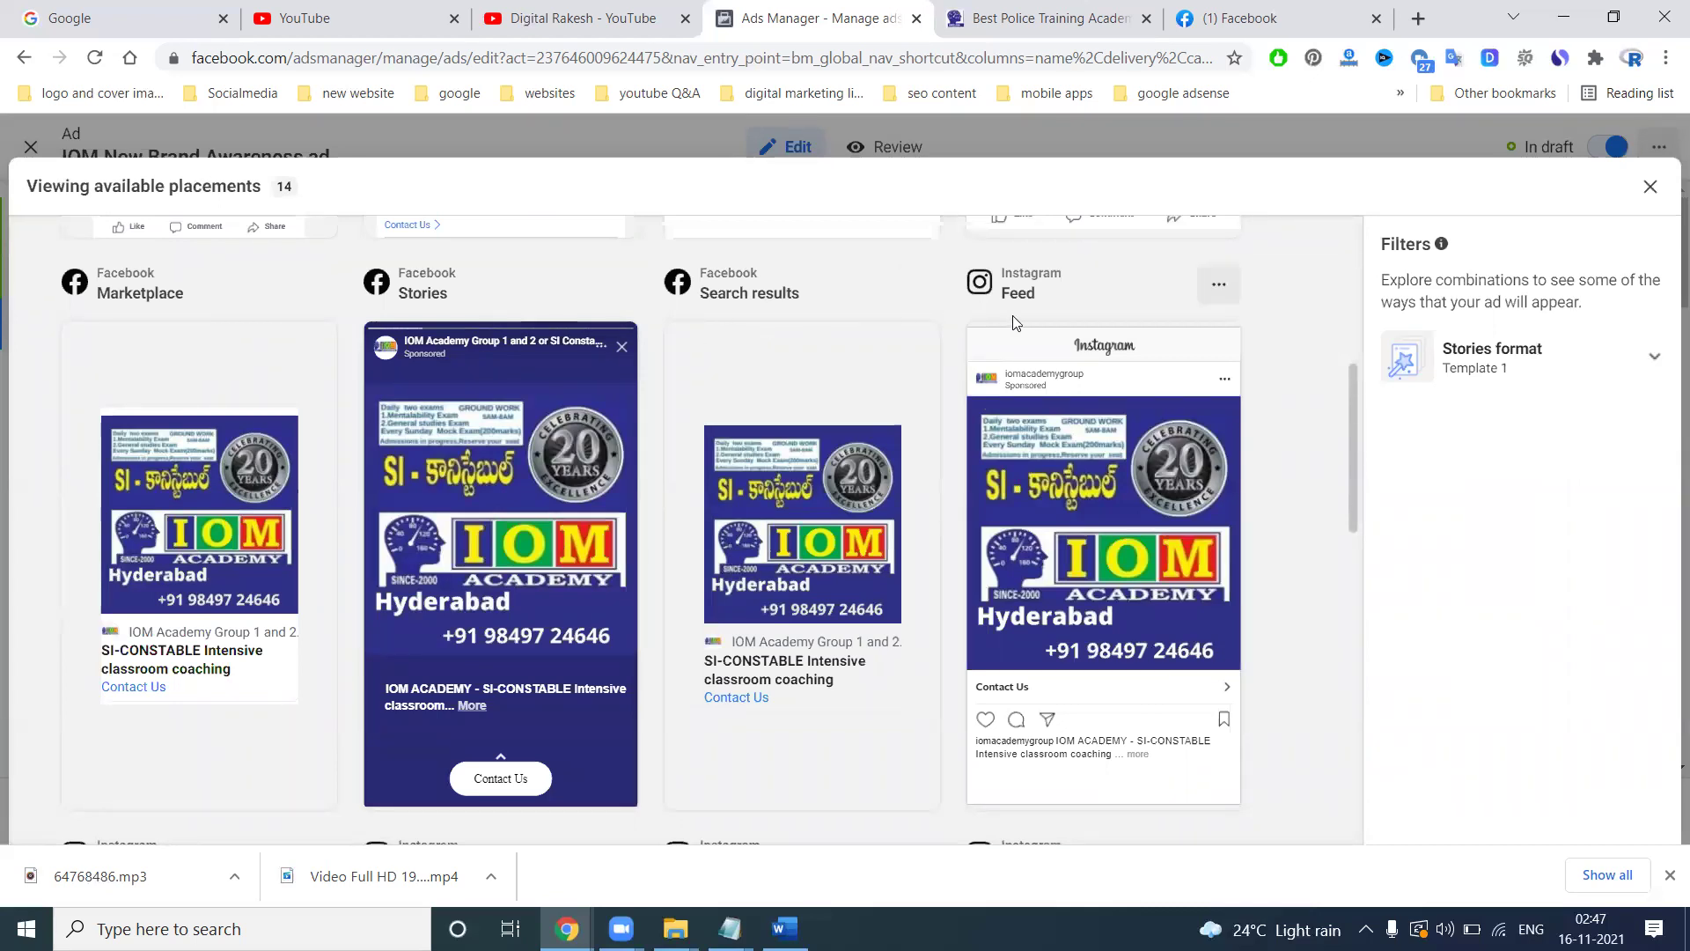
{"action": "scroll", "coordinate": [1012, 317], "scroll_direction": "down", "scroll_amount": 5}
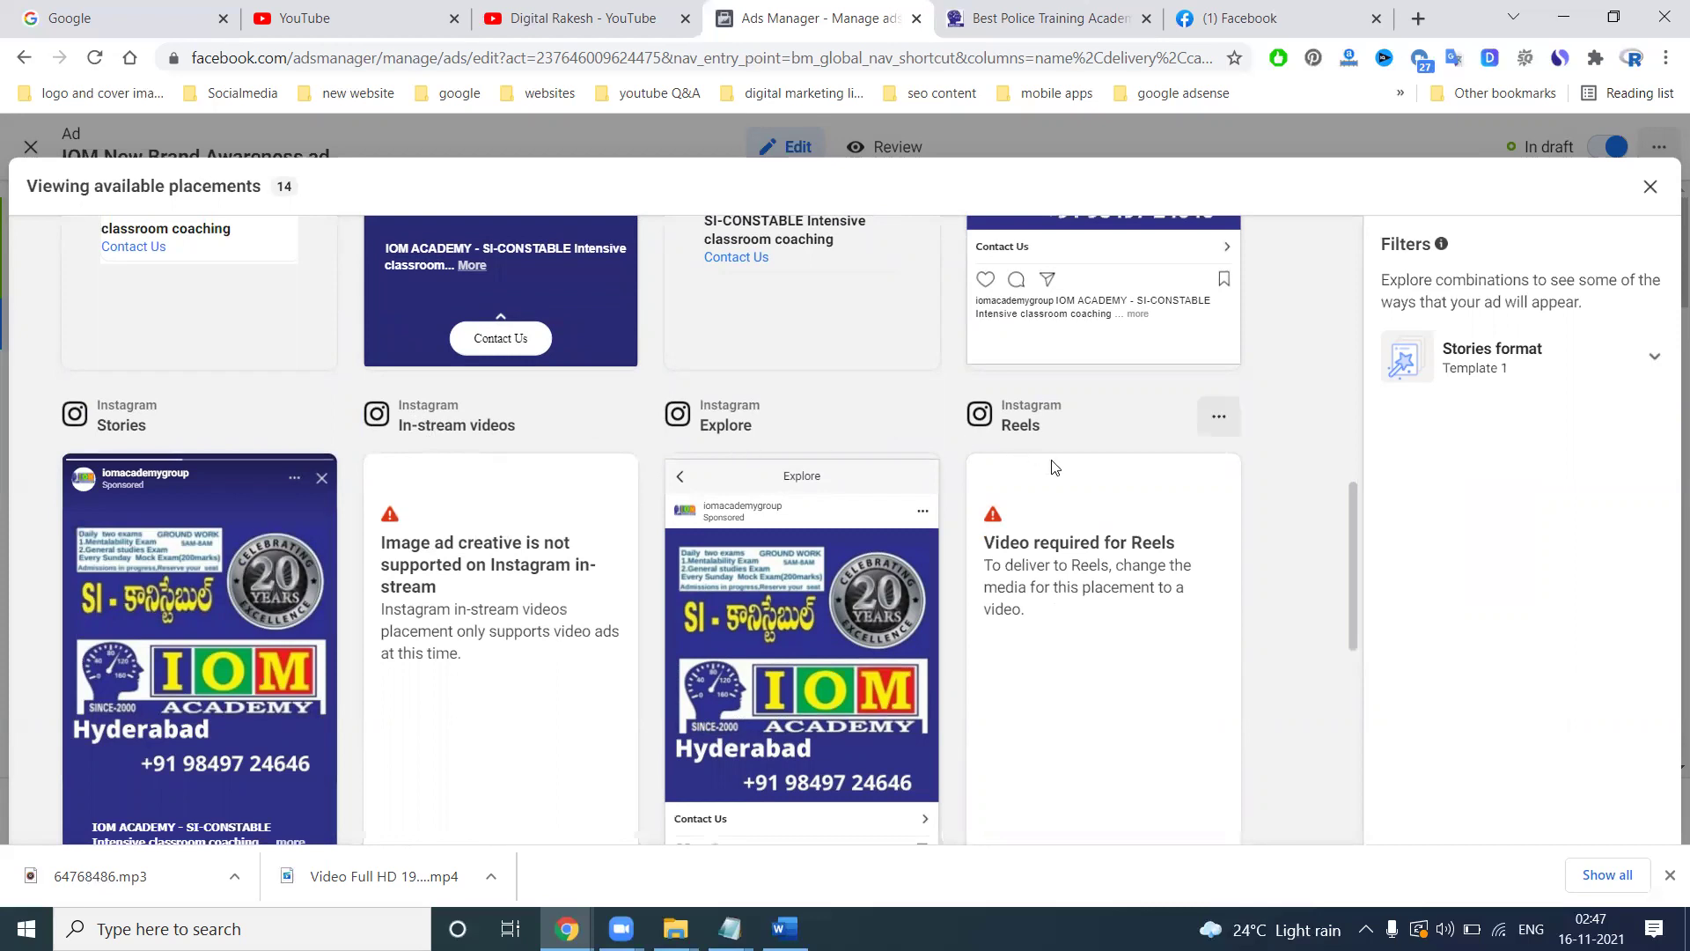
{"action": "scroll", "coordinate": [614, 555], "scroll_direction": "down", "scroll_amount": 6}
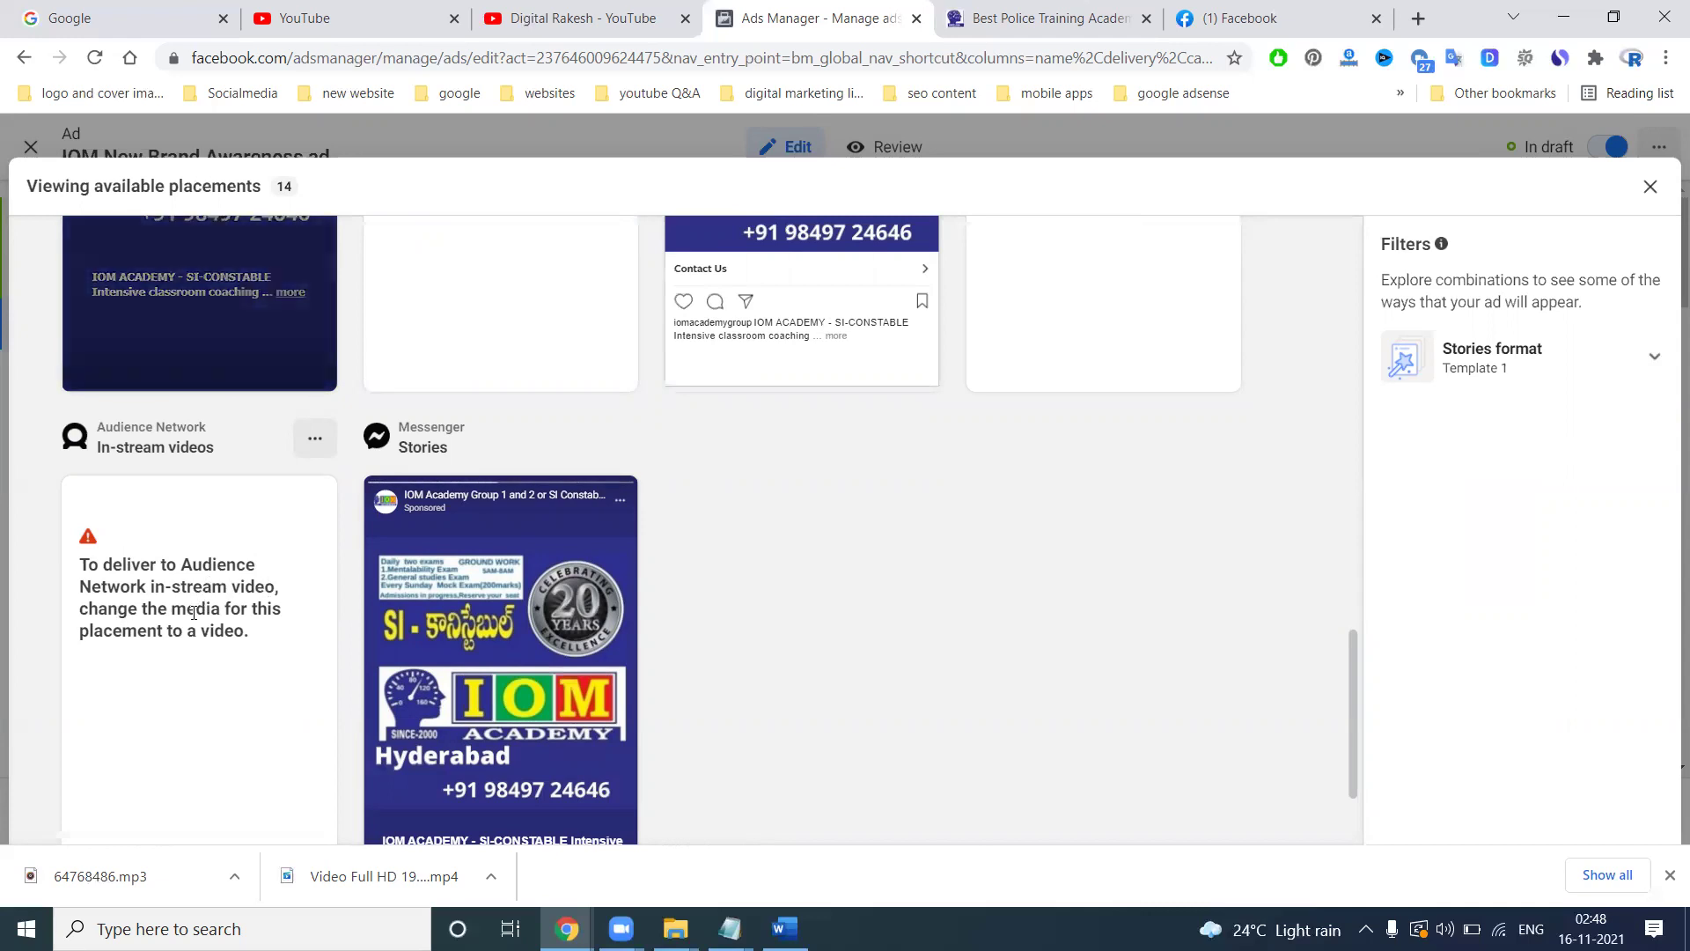
{"action": "scroll", "coordinate": [511, 504], "scroll_direction": "up", "scroll_amount": 2}
{"action": "scroll", "coordinate": [511, 503], "scroll_direction": "up", "scroll_amount": 8}
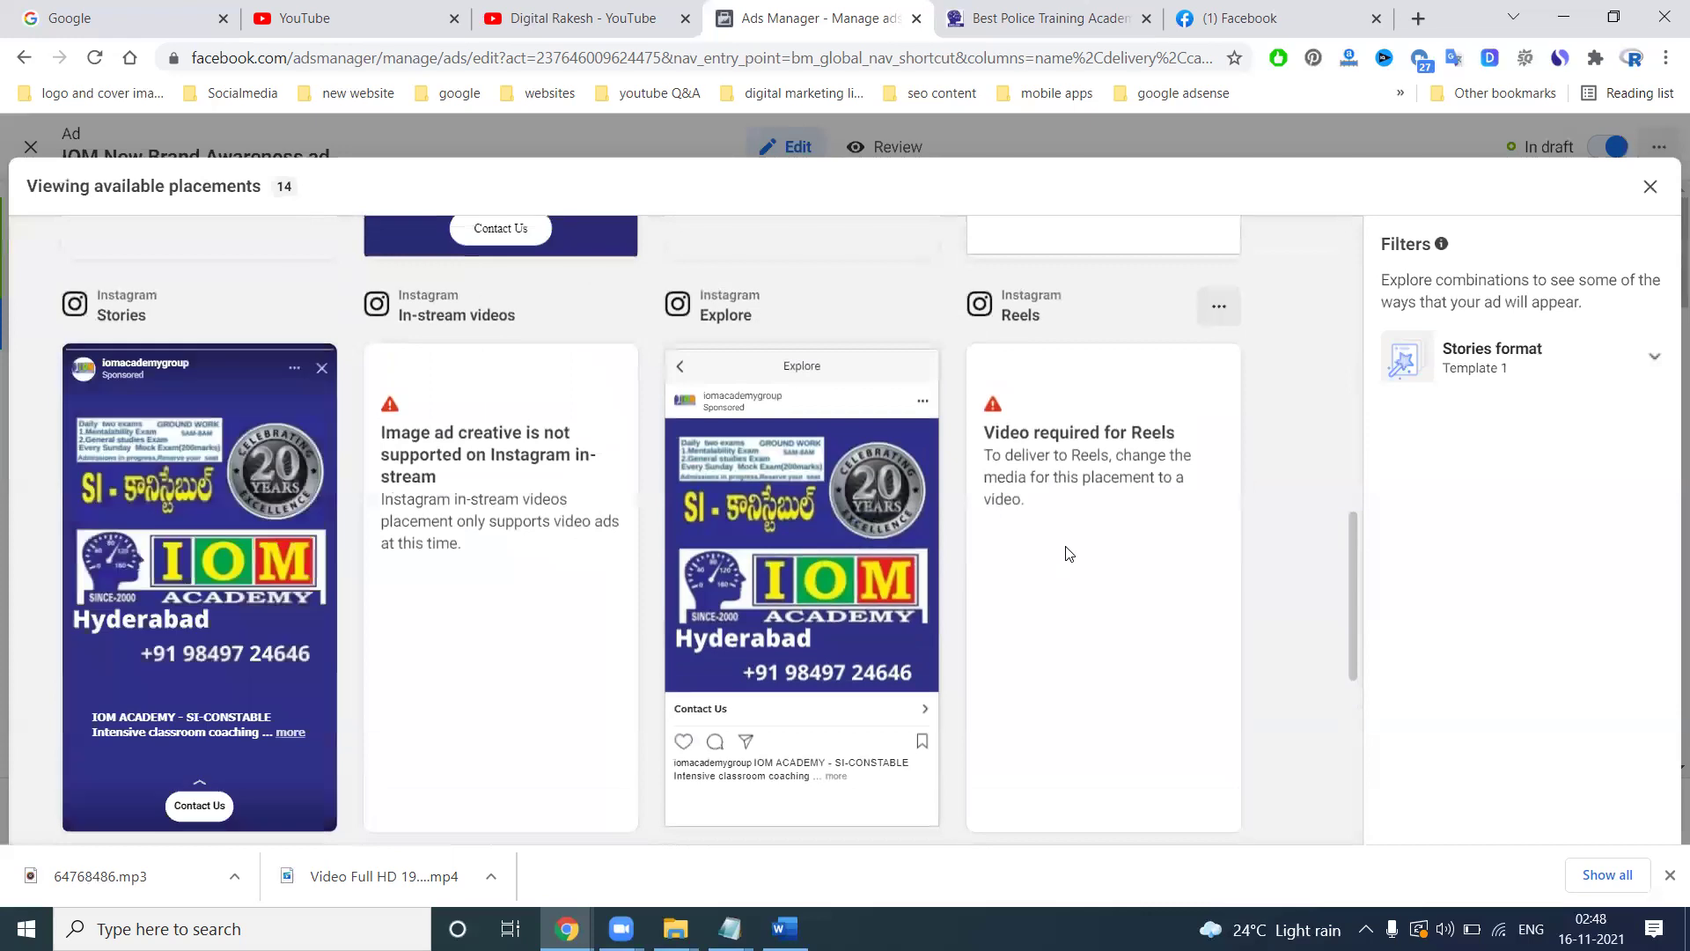
{"action": "scroll", "coordinate": [793, 487], "scroll_direction": "up", "scroll_amount": 4}
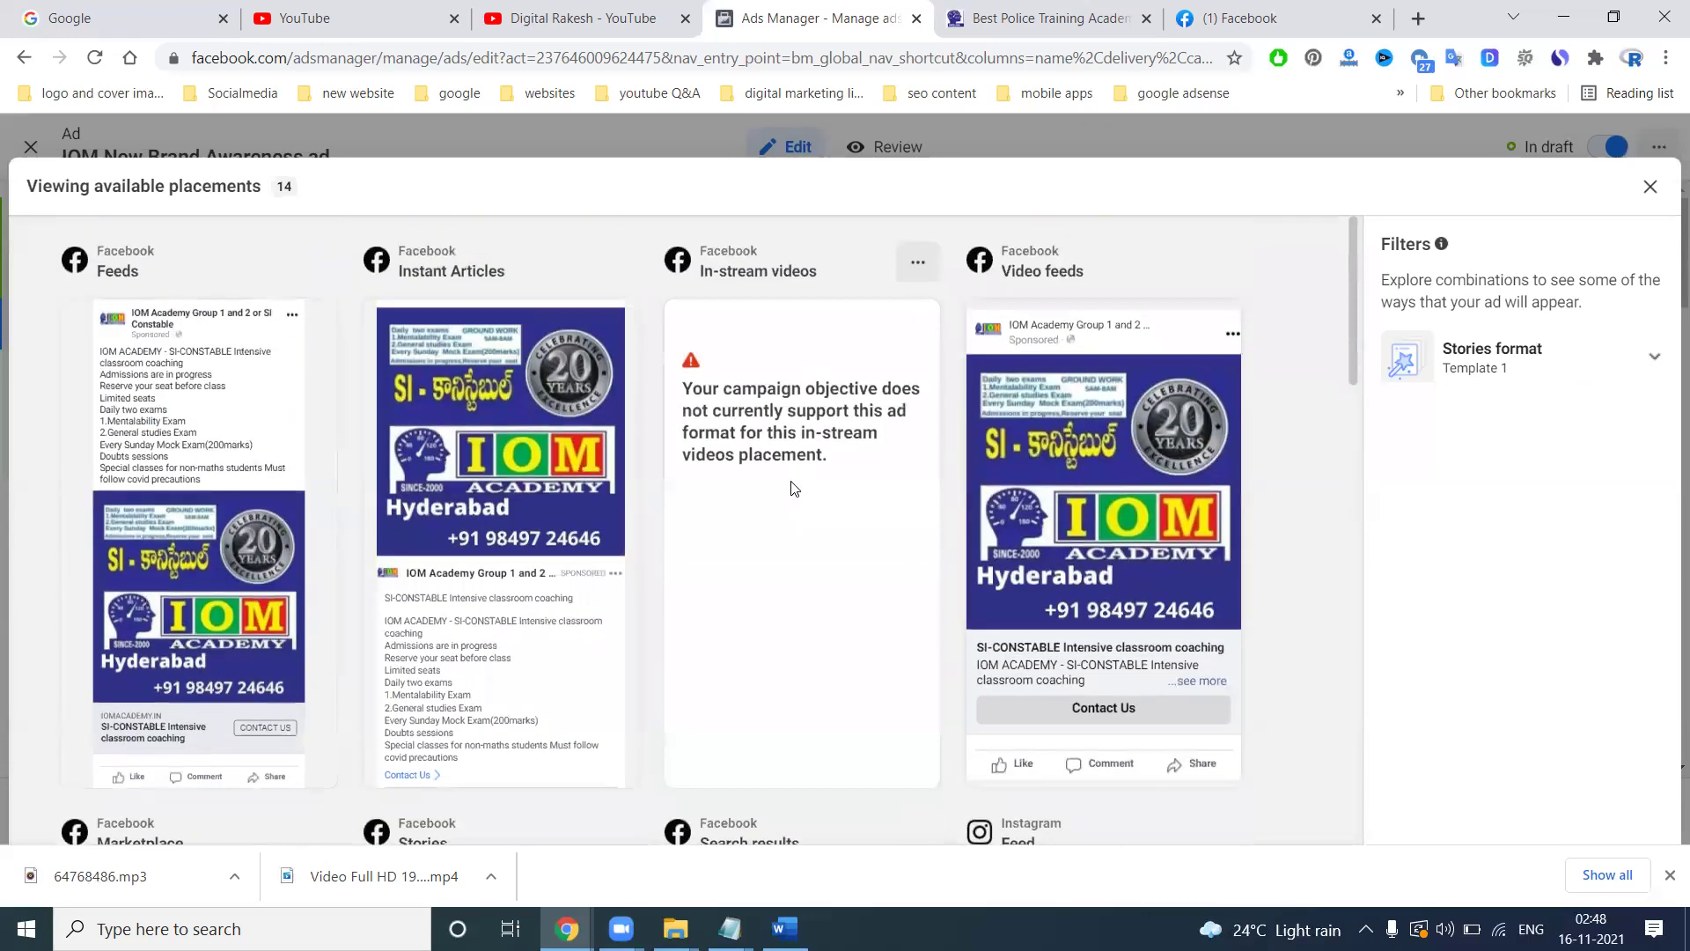
{"action": "left_click", "coordinate": [1651, 187]}
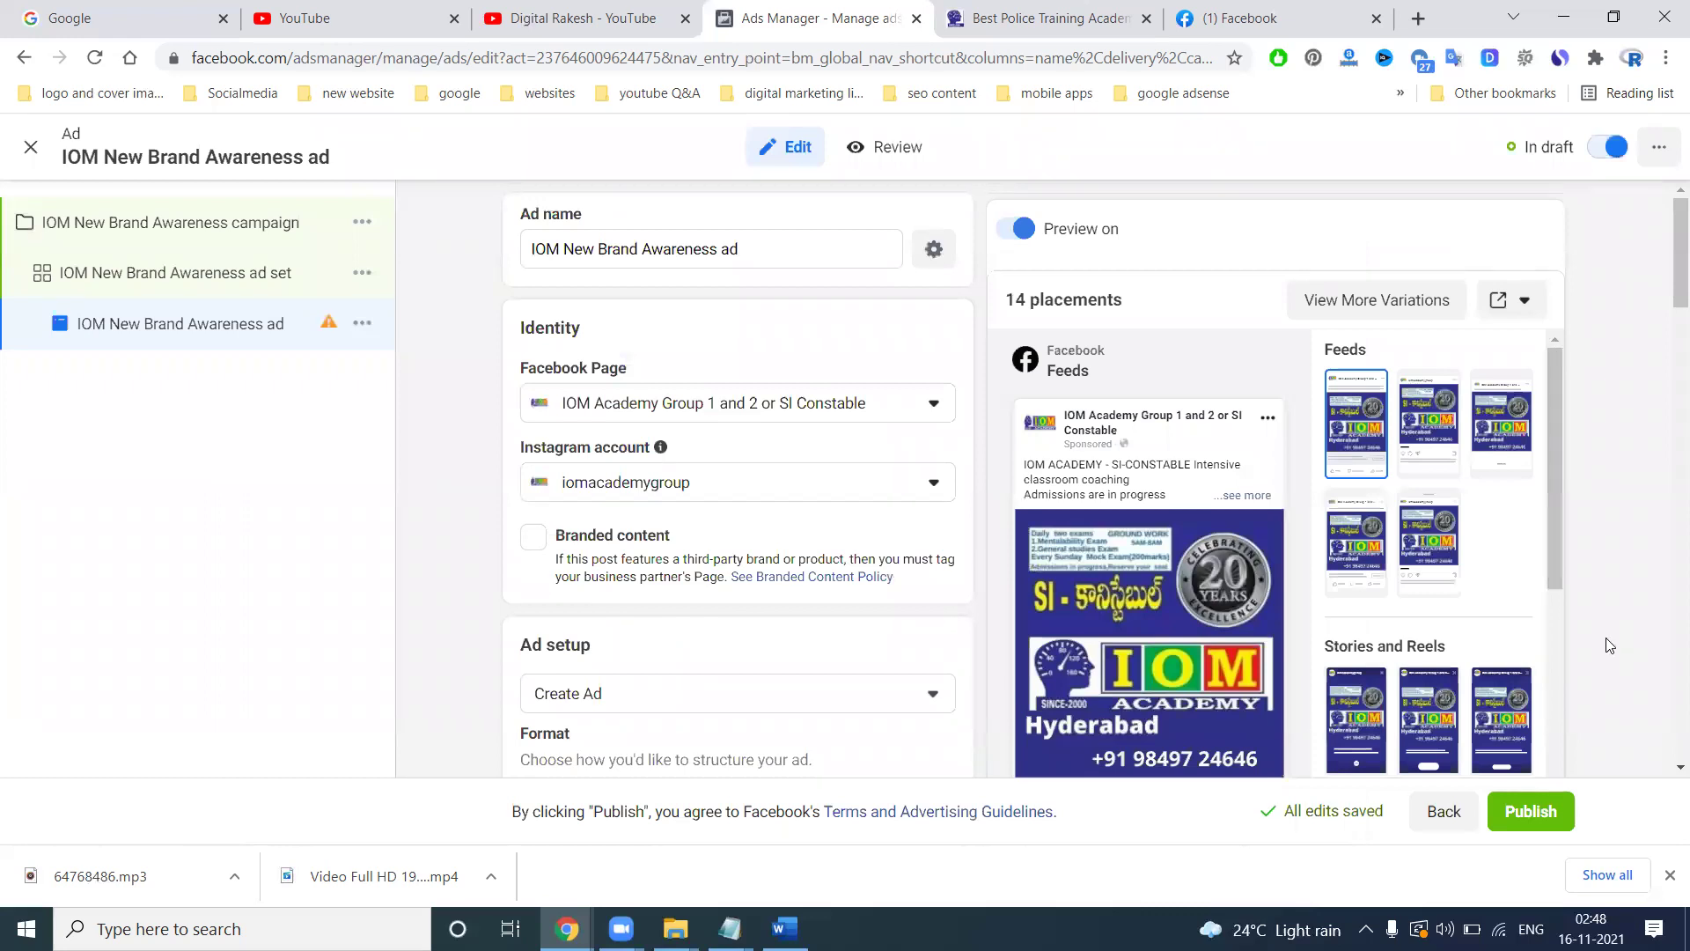
Publish the IOM New Brand Awareness campaign with its ad set and ad, and dismiss the publishing notification.
{"action": "scroll", "coordinate": [1605, 645], "scroll_direction": "down", "scroll_amount": 3}
{"action": "scroll", "coordinate": [1501, 603], "scroll_direction": "down", "scroll_amount": 3}
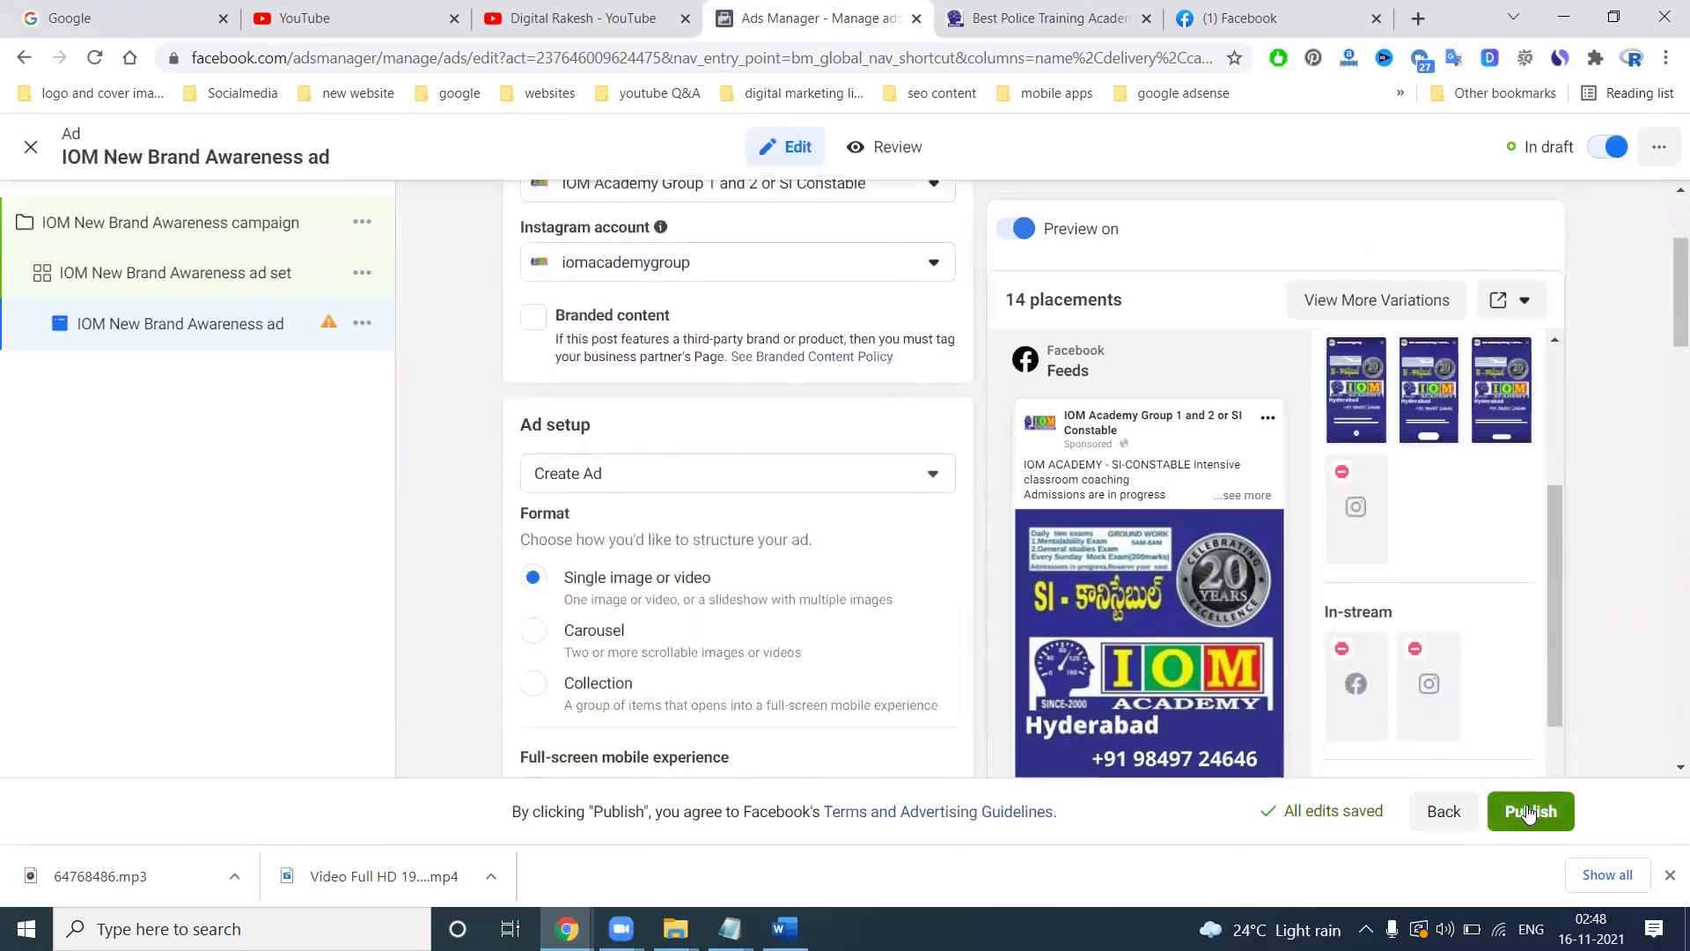
{"action": "left_click", "coordinate": [1528, 812]}
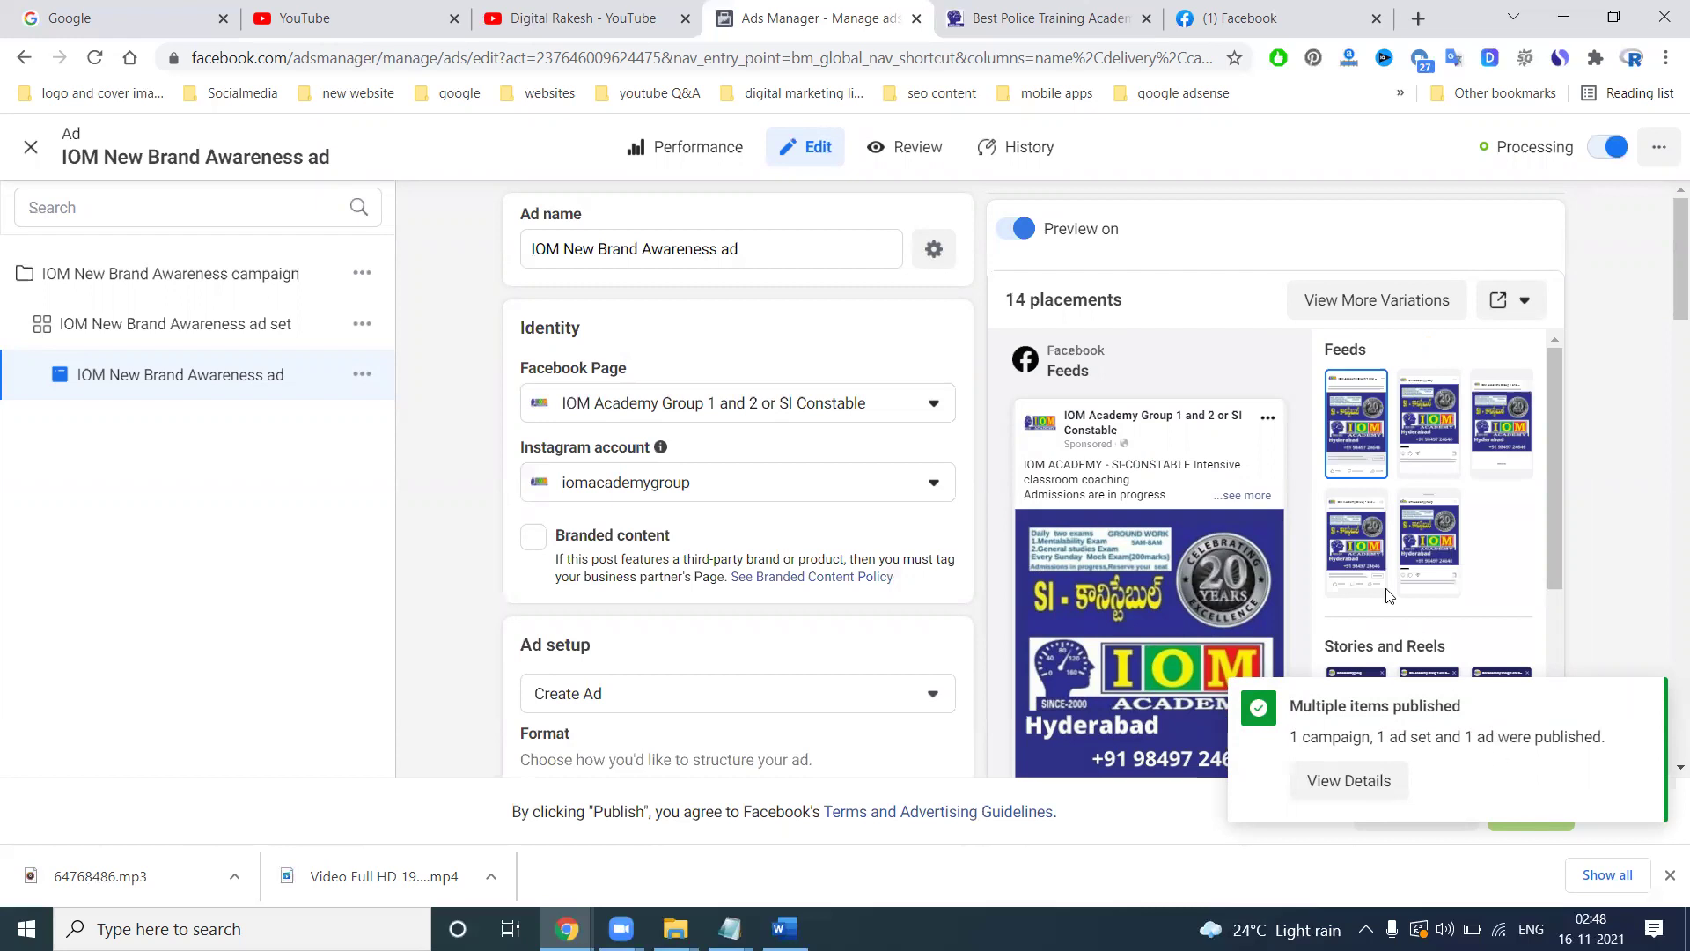
{"action": "scroll", "coordinate": [1408, 564], "scroll_direction": "down", "scroll_amount": 4}
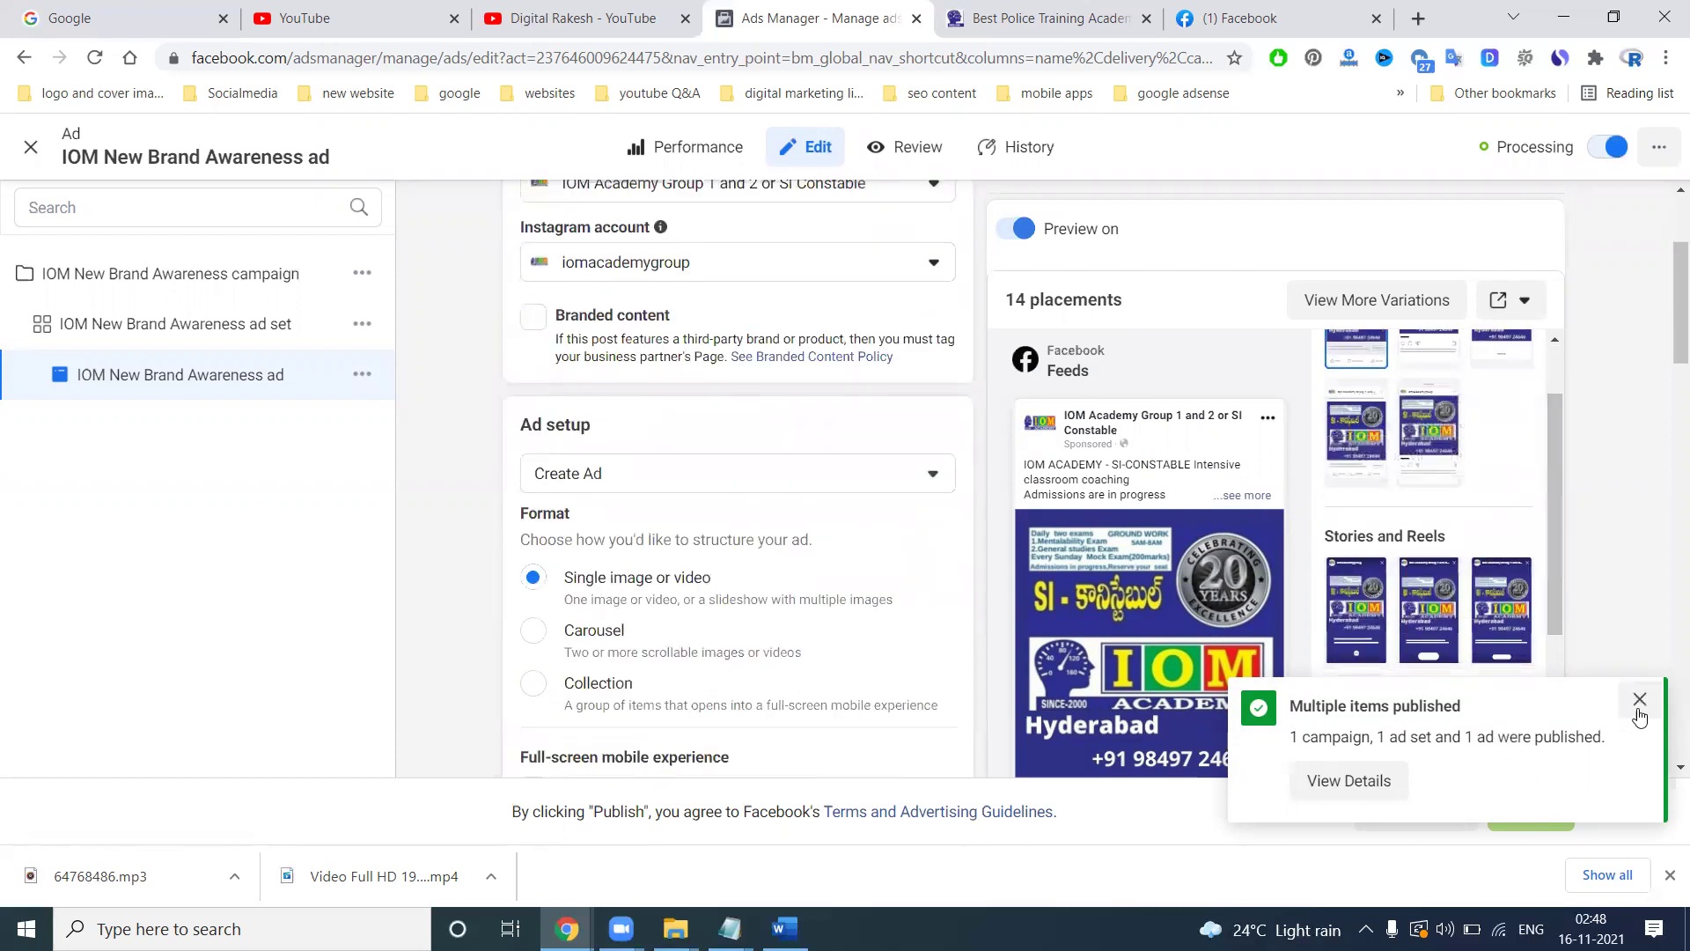
{"action": "left_click", "coordinate": [1640, 710]}
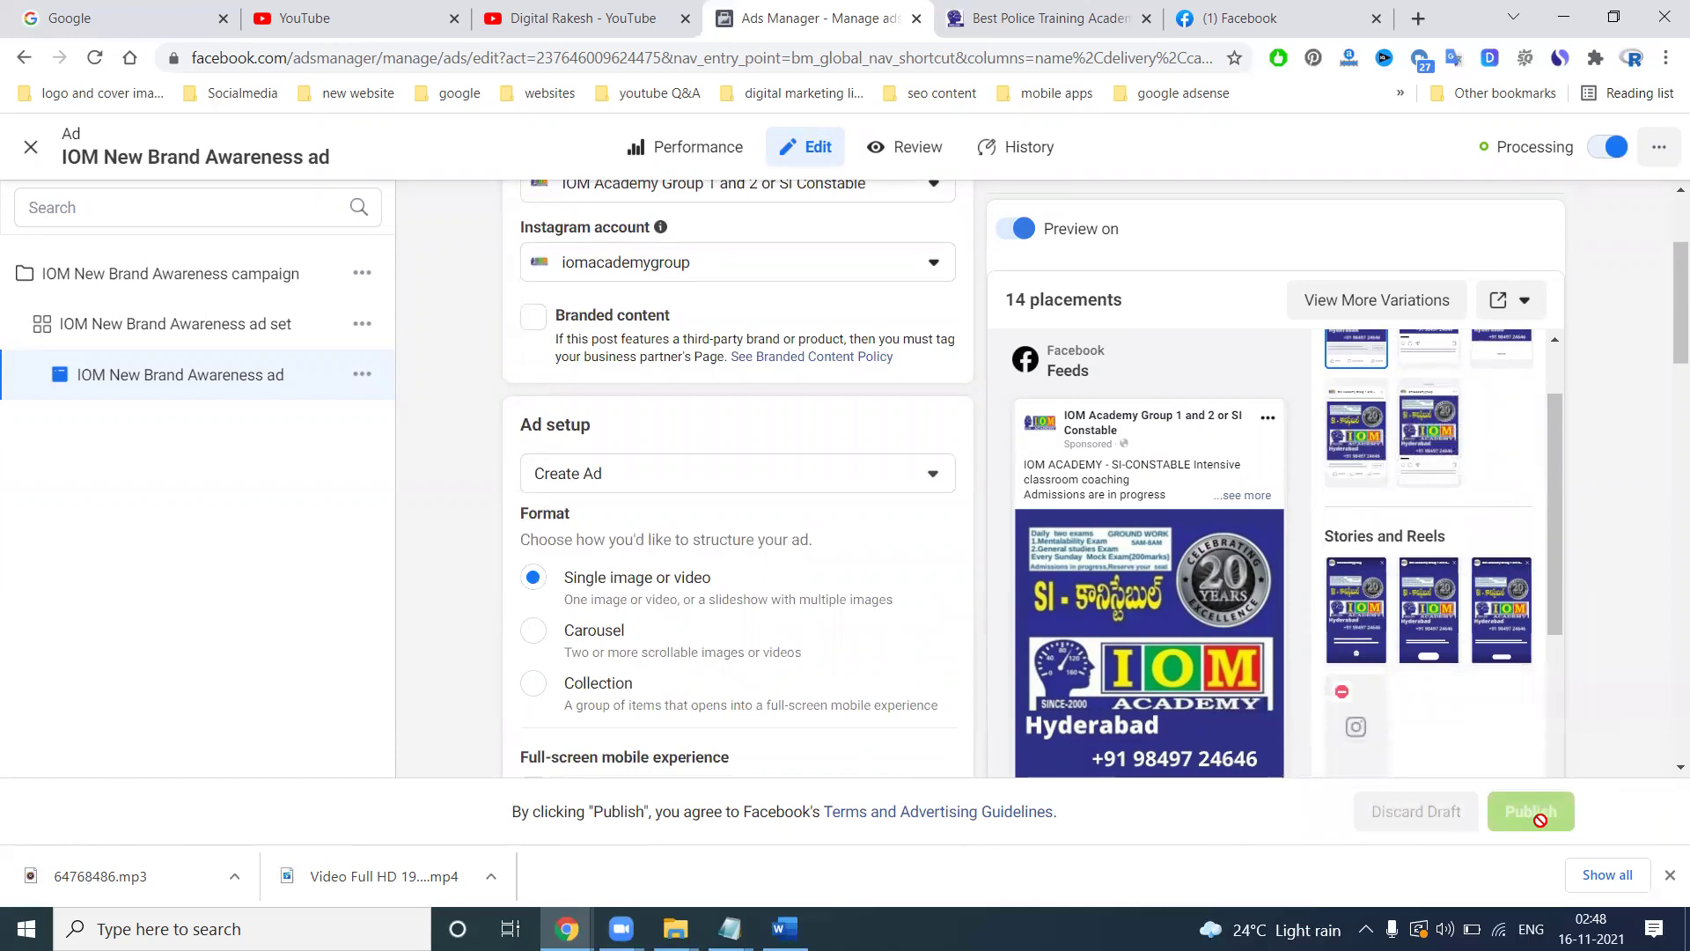
Return to the campaigns list and reload it to check the delivery status of the IOM New Brand Awareness campaign.
{"action": "left_click", "coordinate": [30, 151]}
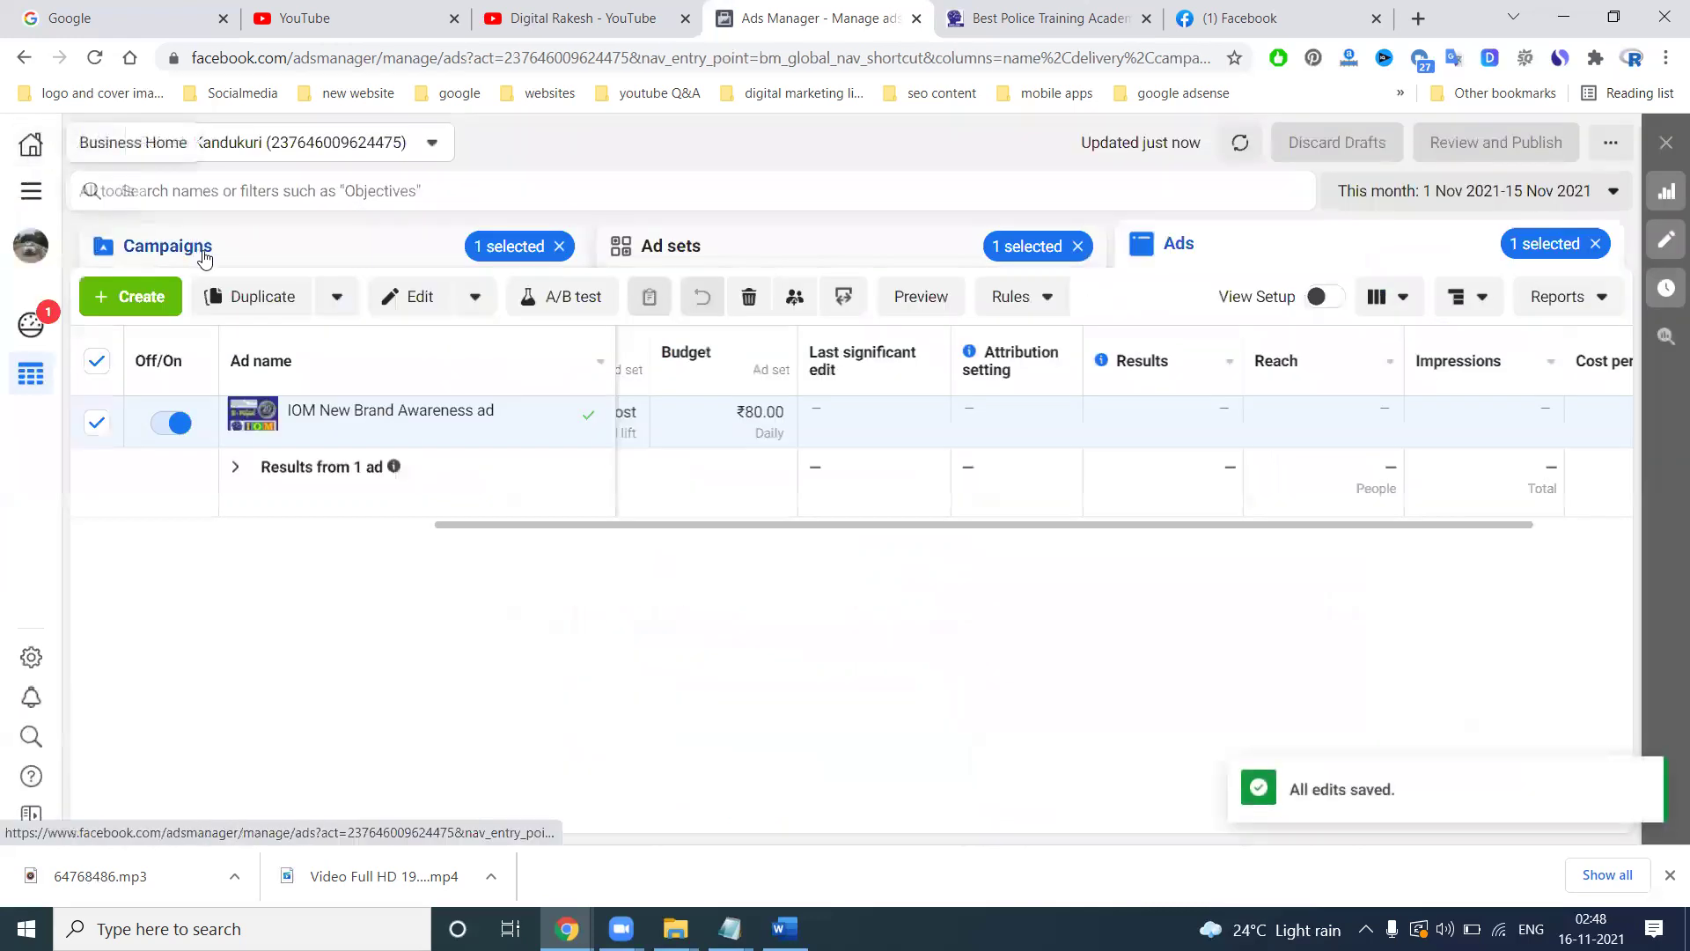
{"action": "left_click", "coordinate": [252, 252]}
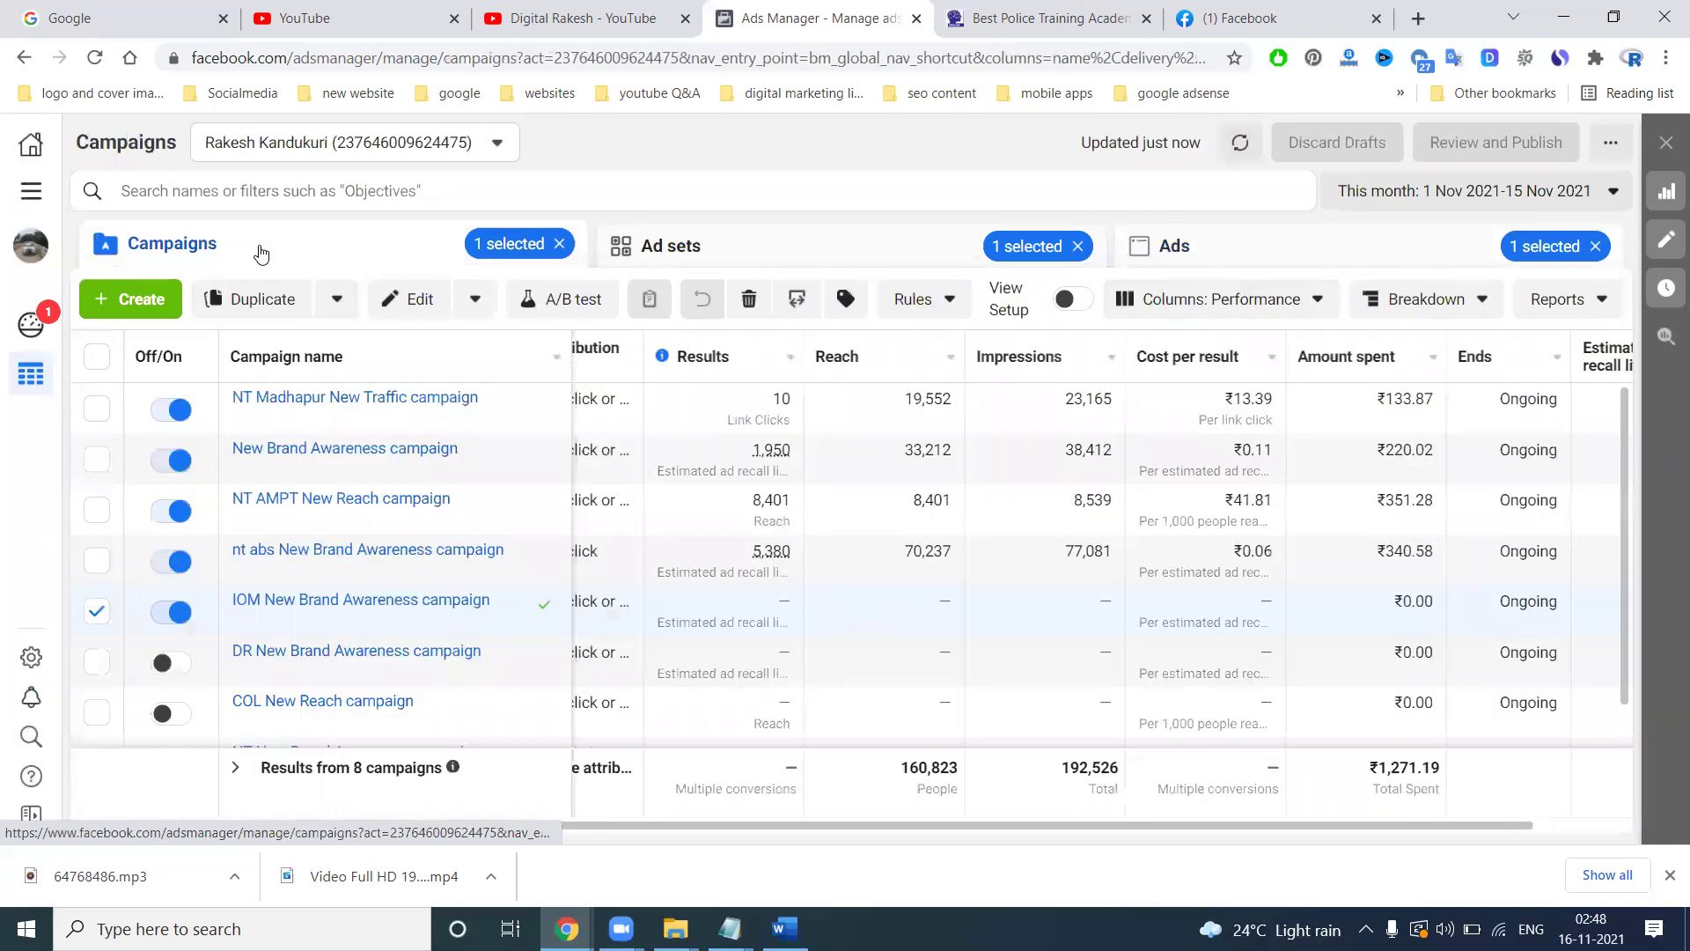
{"action": "left_click", "coordinate": [95, 58]}
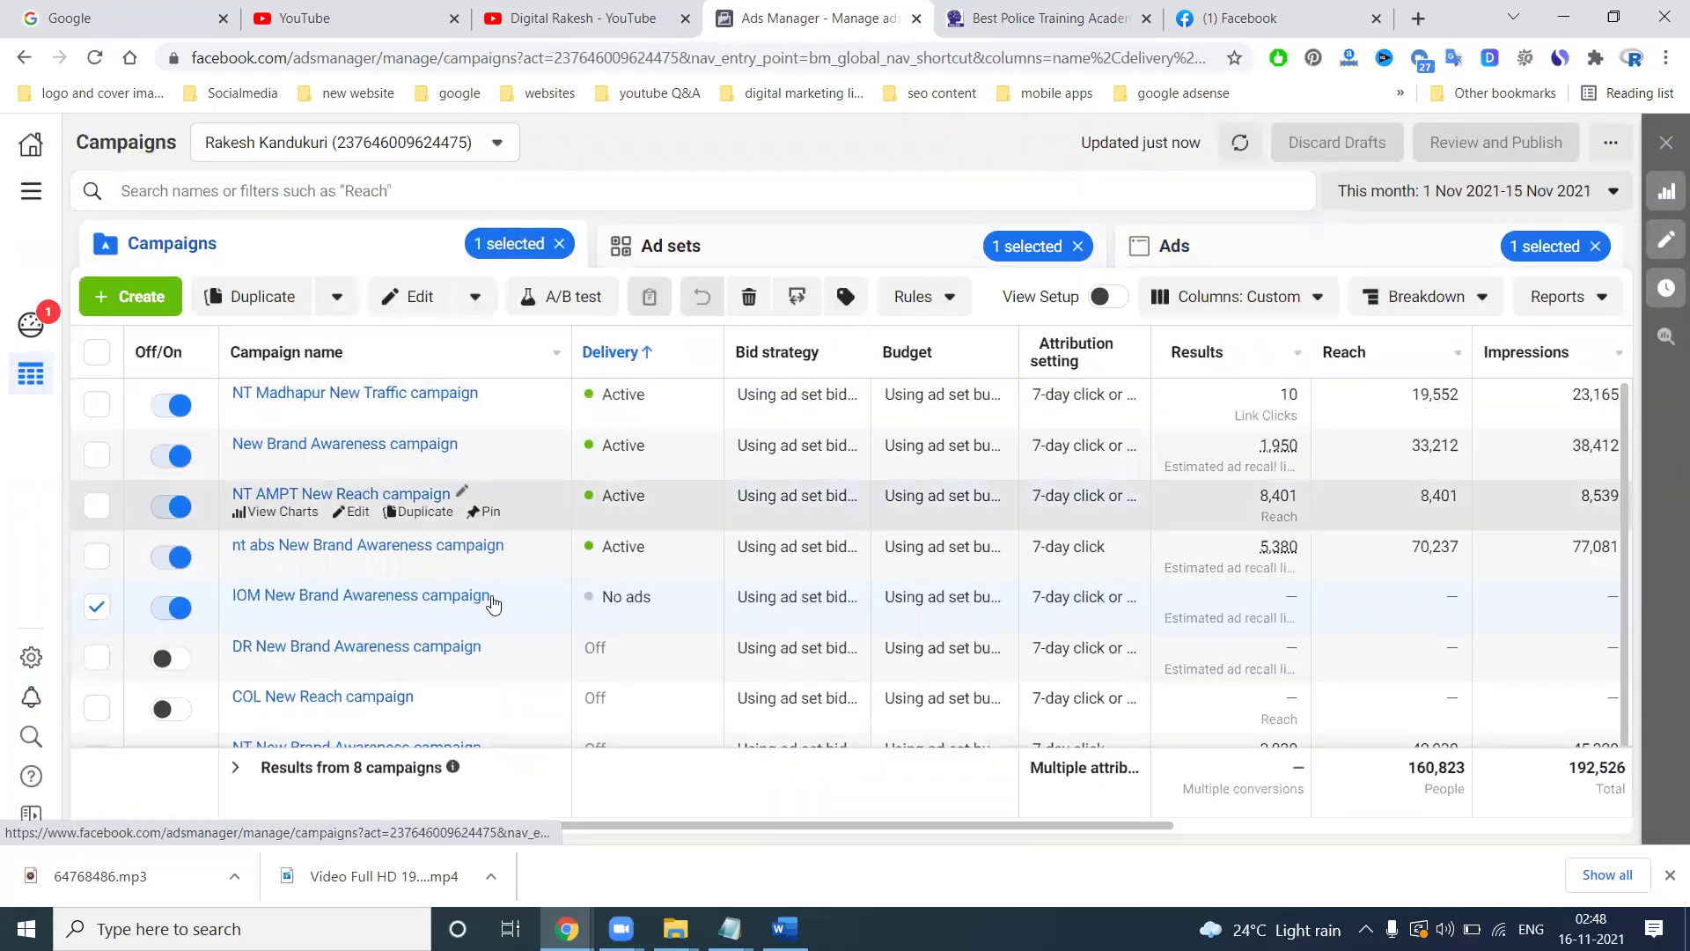
{"action": "left_click", "coordinate": [95, 60]}
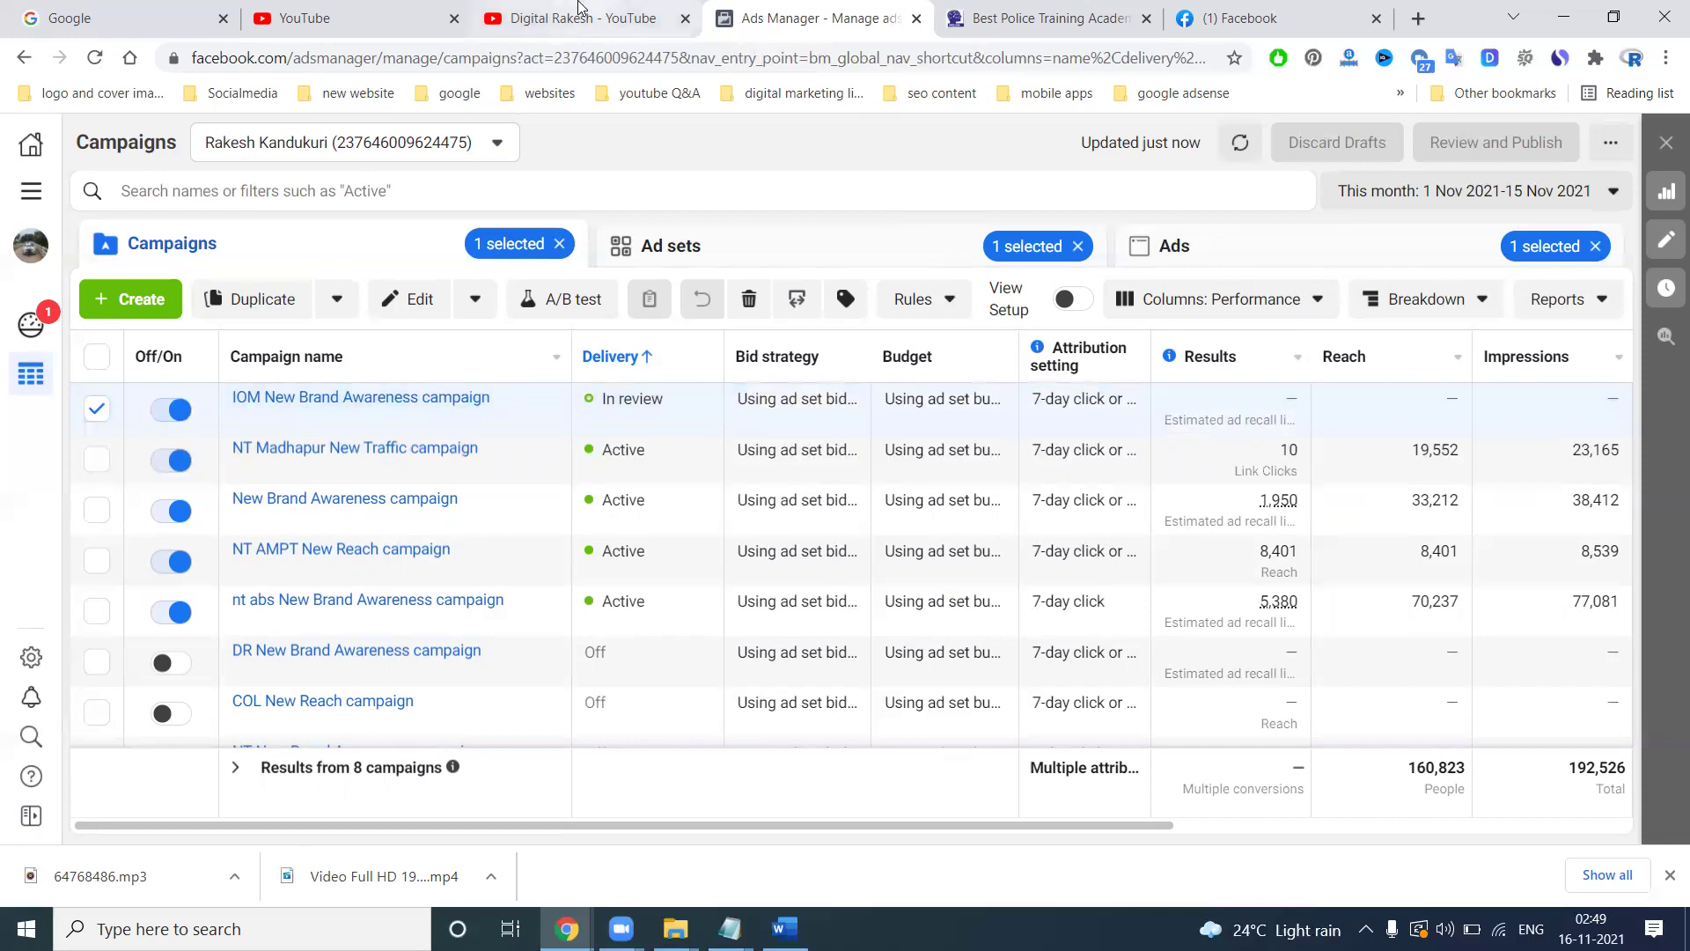
Switch to the already open YouTube page showing the digital marketing channel's videos.
{"action": "left_click", "coordinate": [581, 9]}
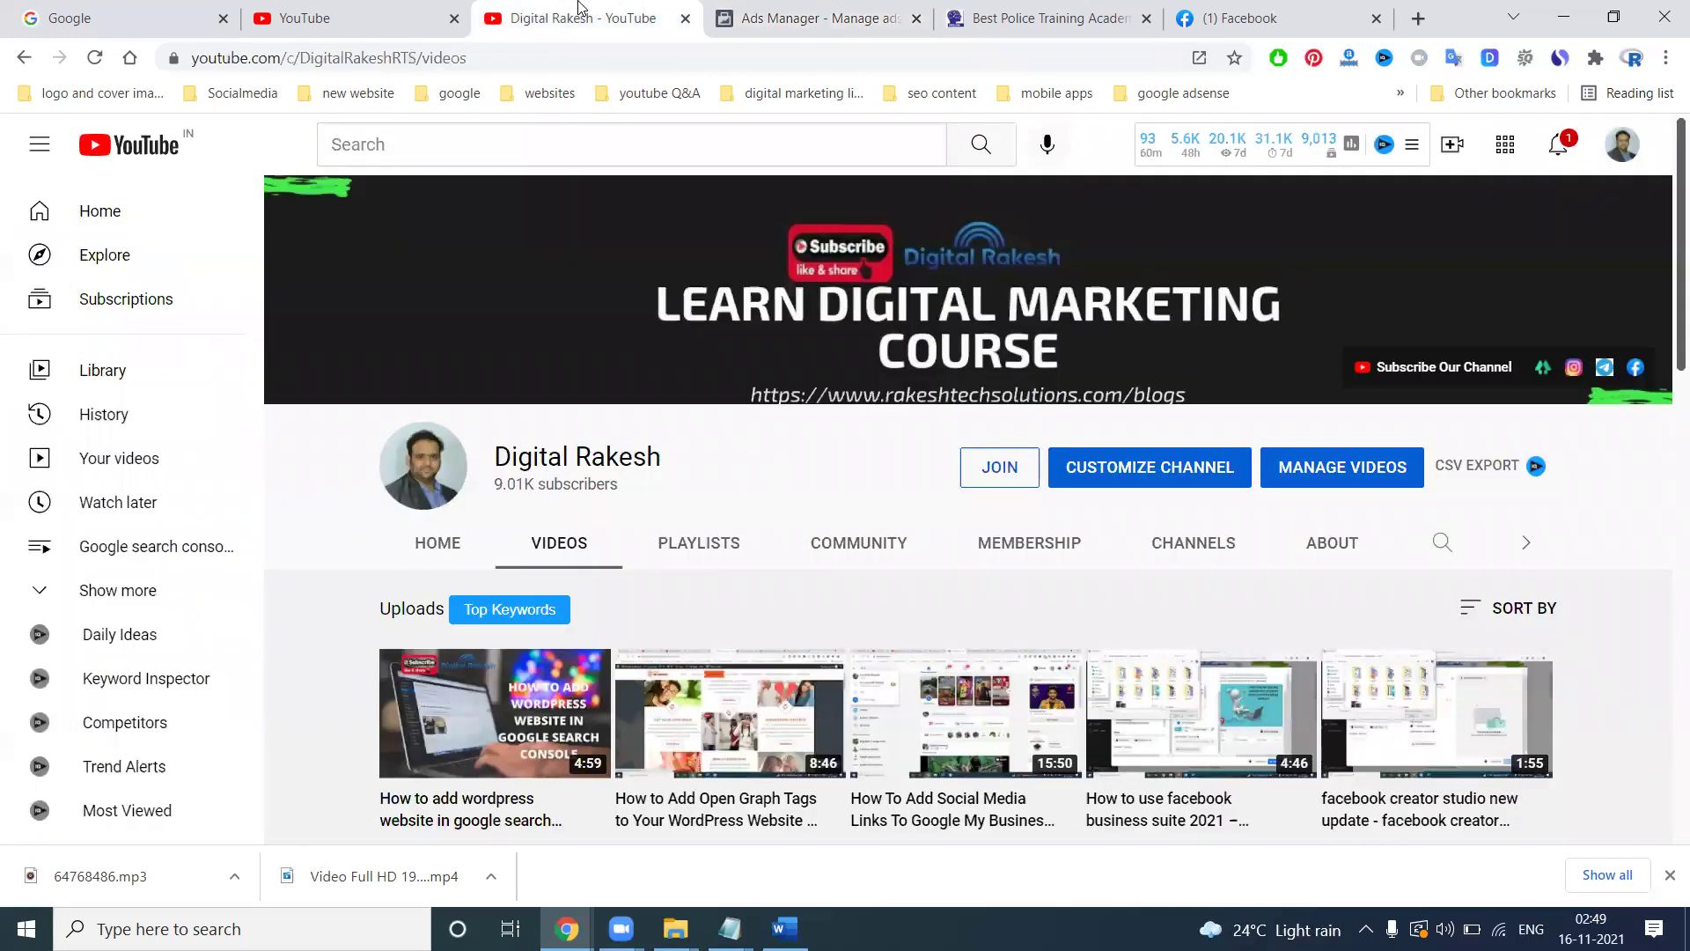